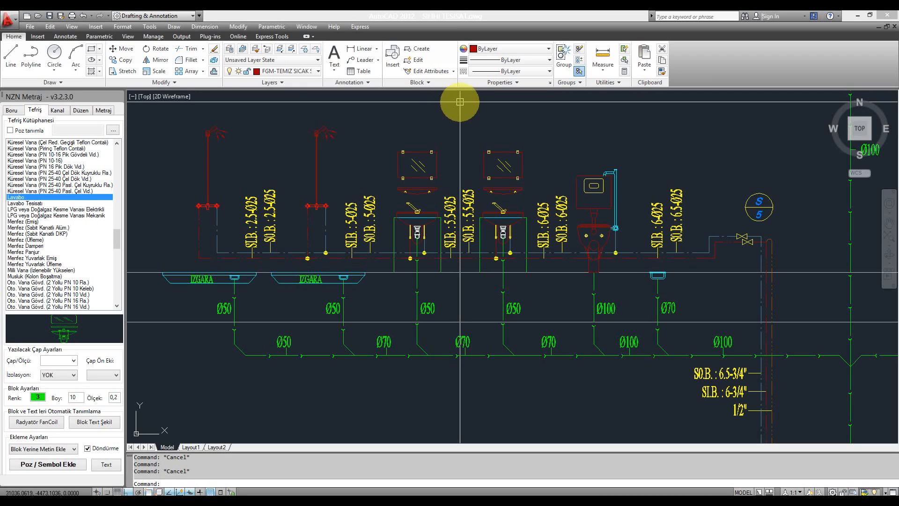
- Examine how the shower, washbasin mirror and valve symbols in the plumbing diagram are built by selecting their individual objects
click(316, 169)
mouse_move(317, 169)
key(Escape)
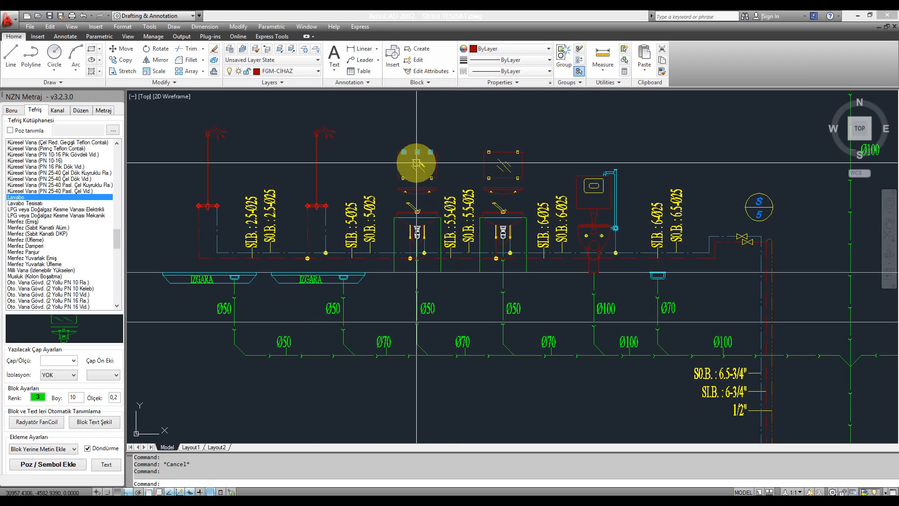
click(422, 180)
key(Escape)
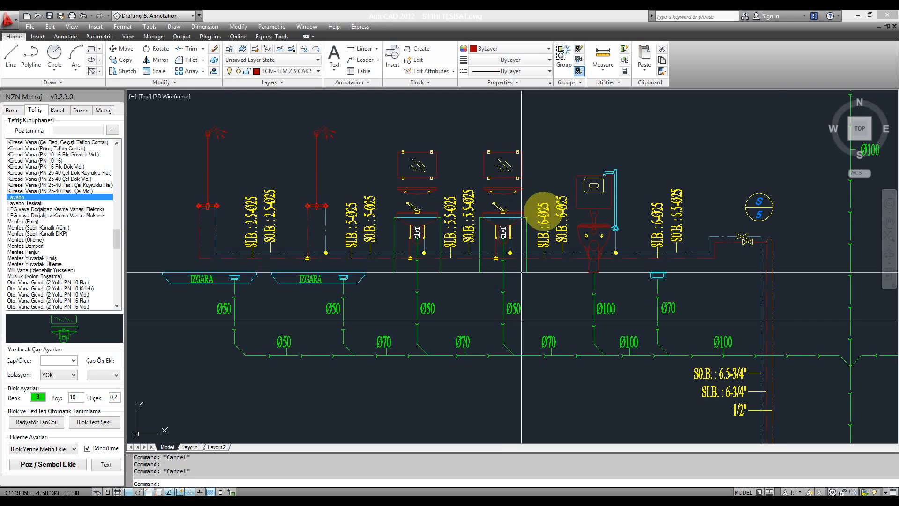
scroll(774, 237, up, 5)
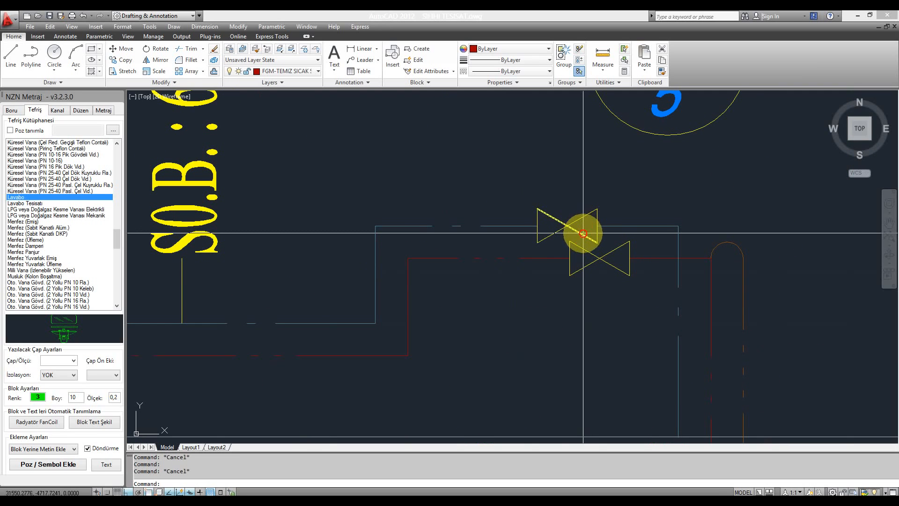
click(549, 227)
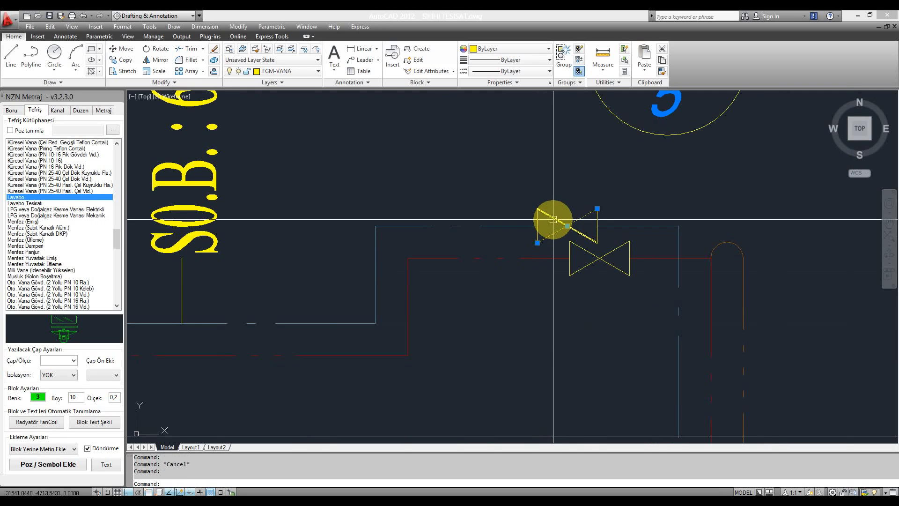
key(Escape)
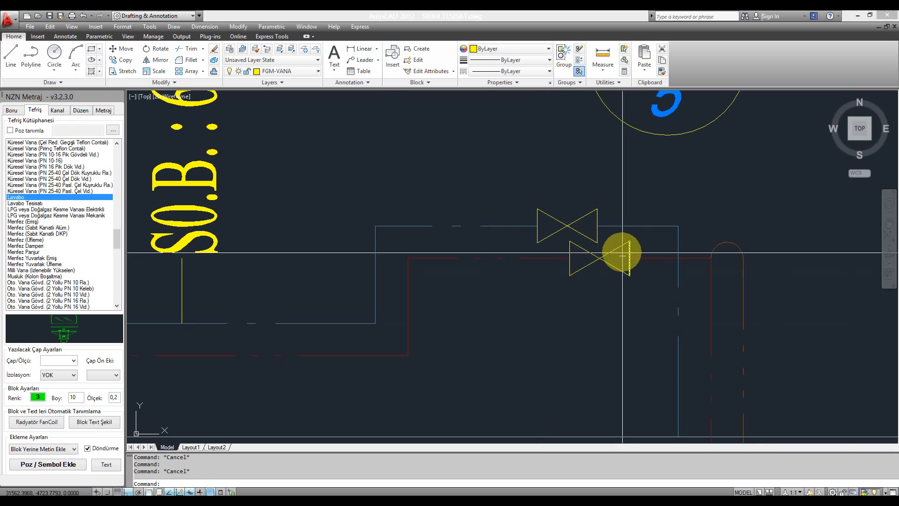
click(622, 250)
key(Escape)
scroll(622, 250, down, 6)
scroll(584, 180, up, 4)
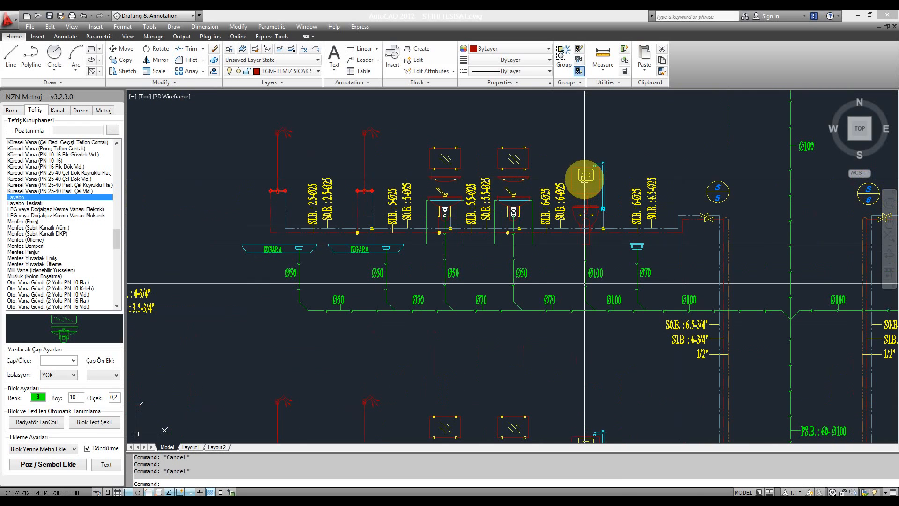
middle_drag(537, 143, 540, 160)
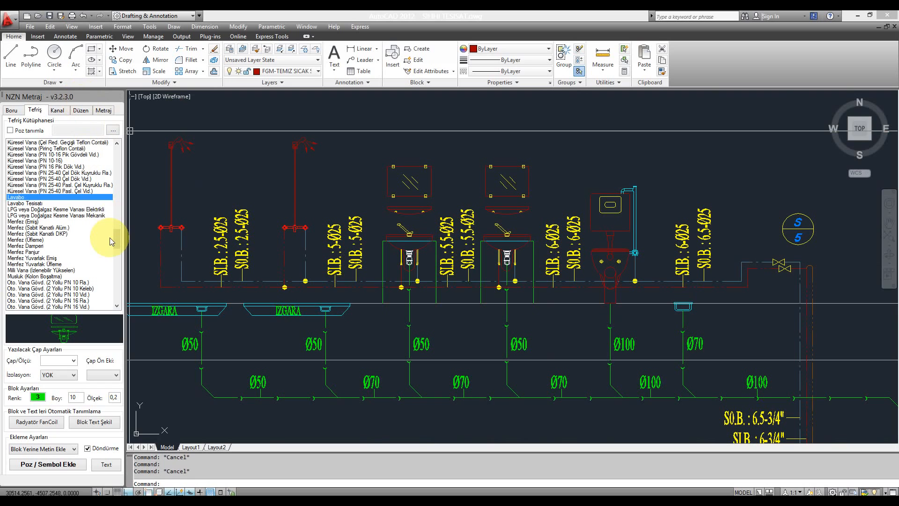
- Choose Lavabo in the fixture library and set its Çap/Ölçü value to 071.1001
key(Up)
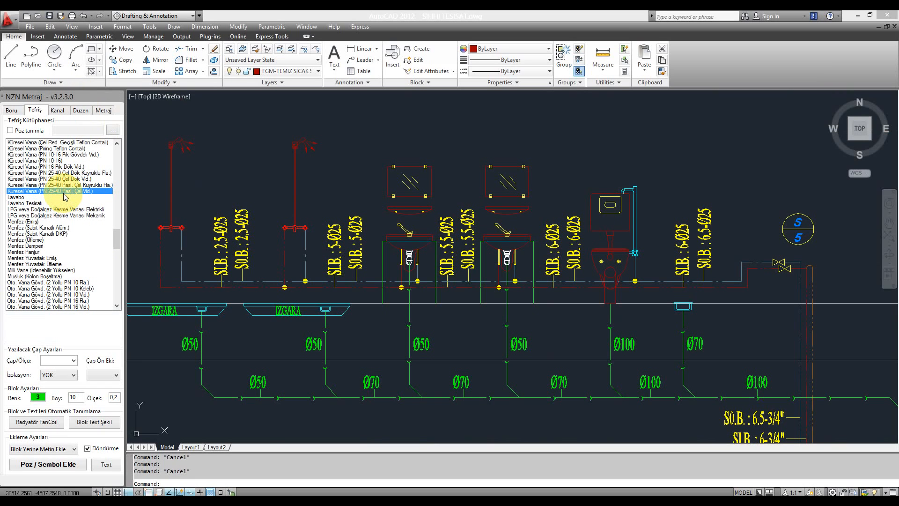
click(61, 197)
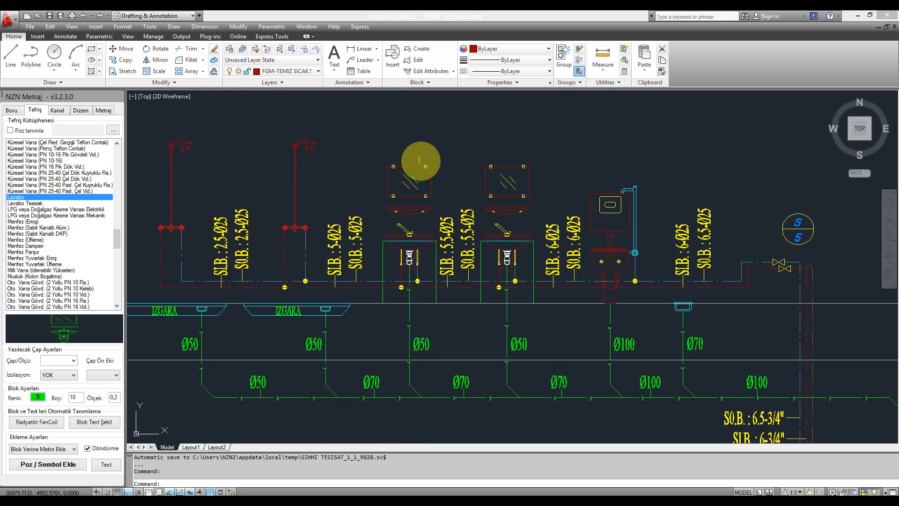
click(412, 168)
key(Escape)
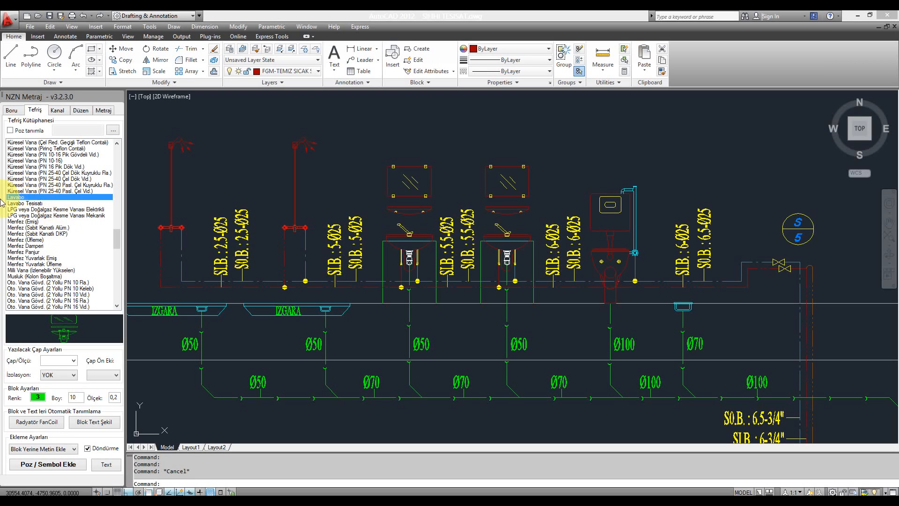
click(75, 359)
click(68, 148)
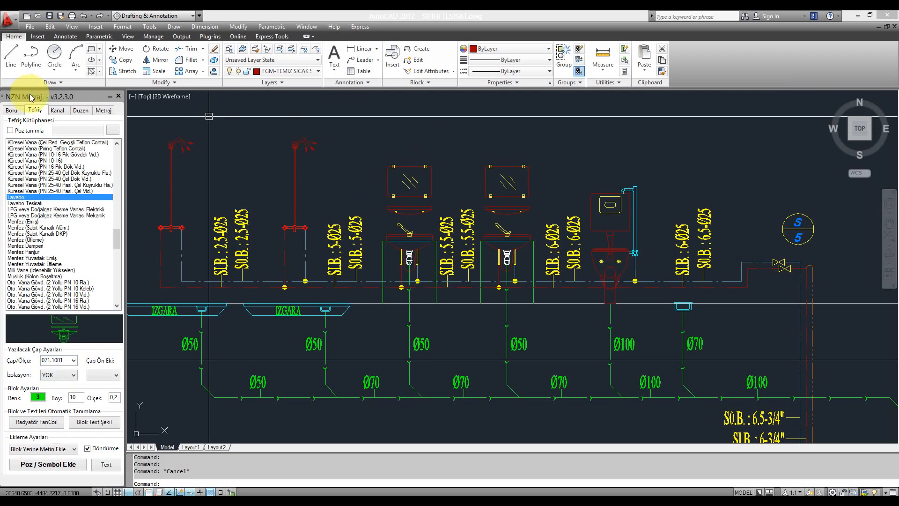
- Enable Poz tanımla, search the item list for "duş" and assign item 086.301, KOMPLE BANYO BATARYA
click(35, 133)
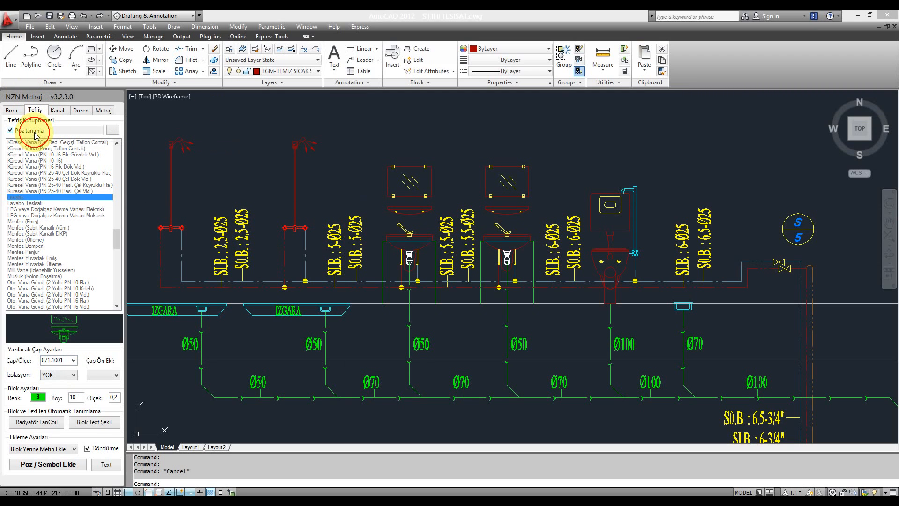
click(112, 130)
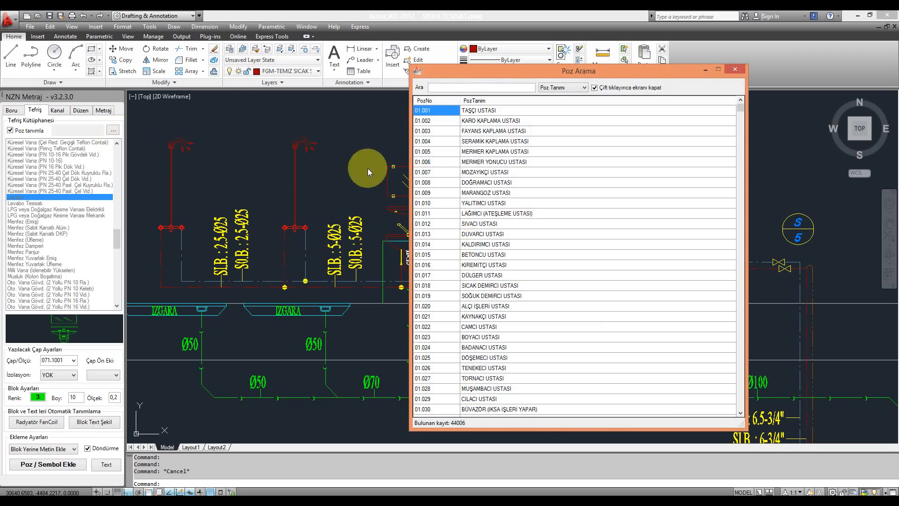
text(duş)
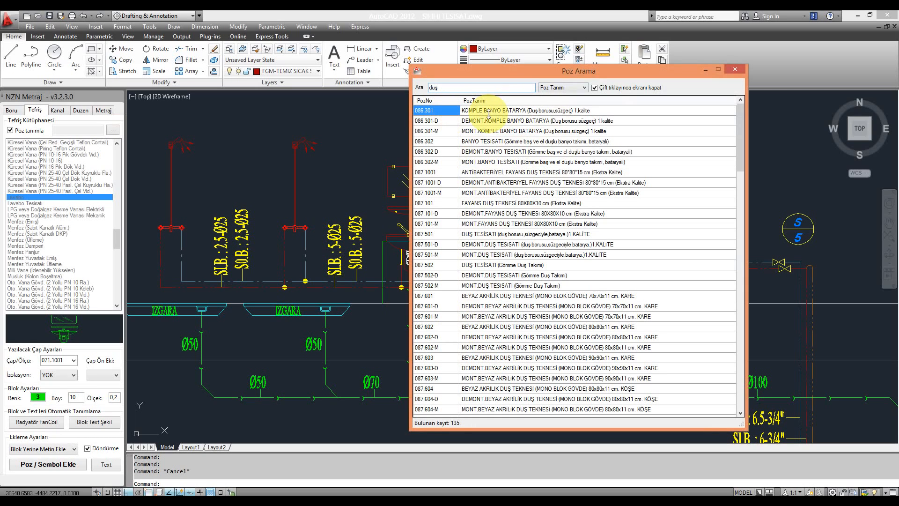
double_click(575, 112)
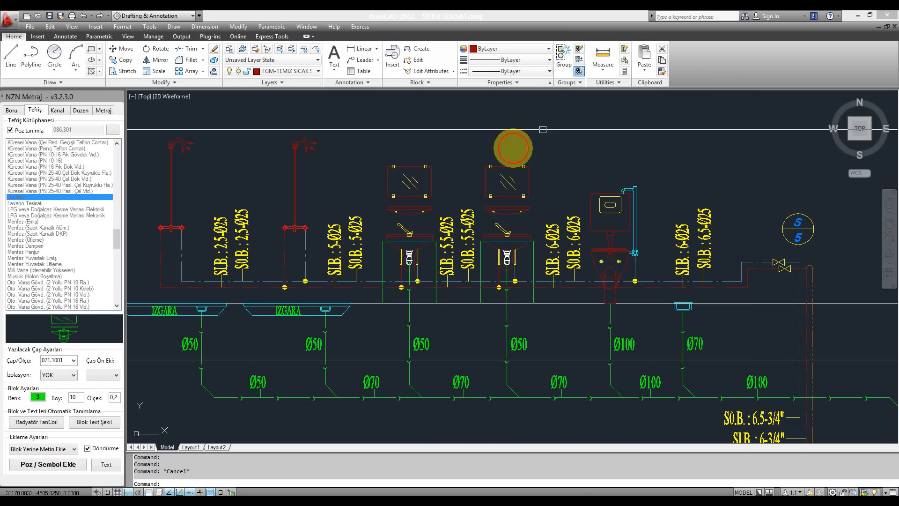
- Open the Şekil Arama settings for block, text and shape definition and review the shape tolerance and text layer list
click(101, 422)
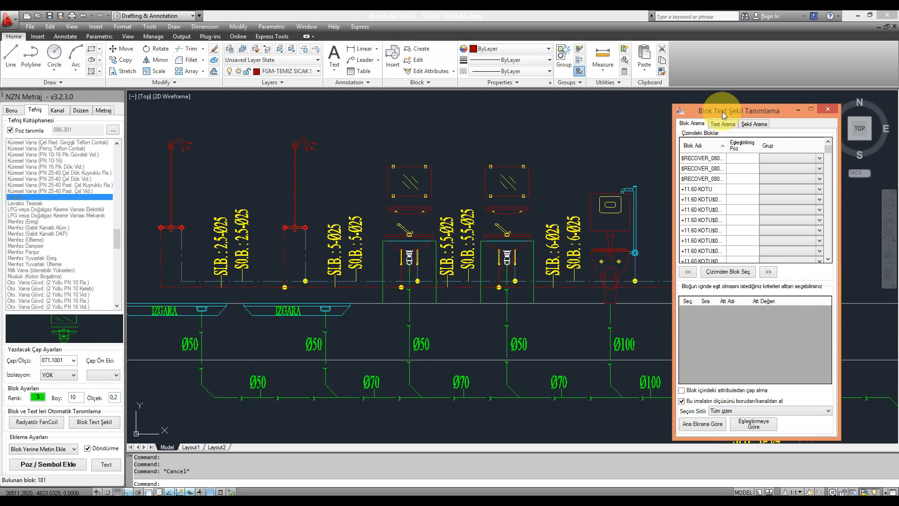
click(751, 126)
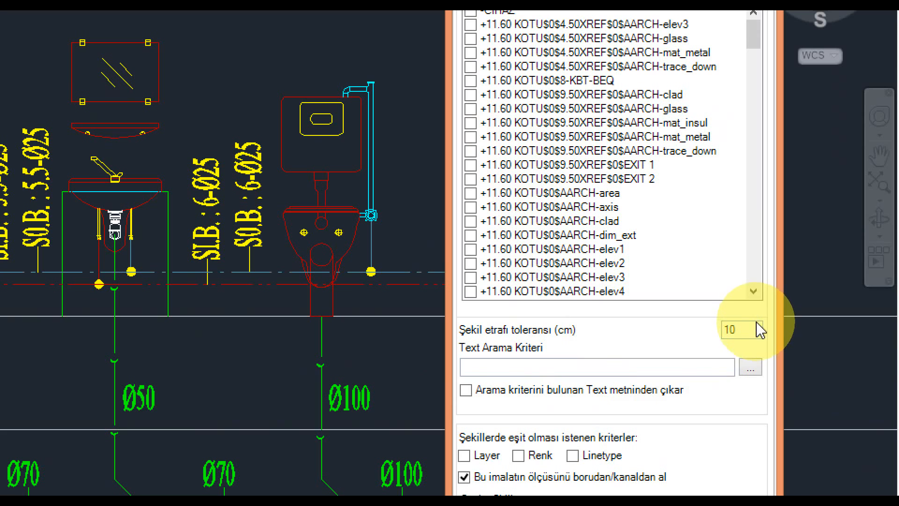
mouse_move(749, 333)
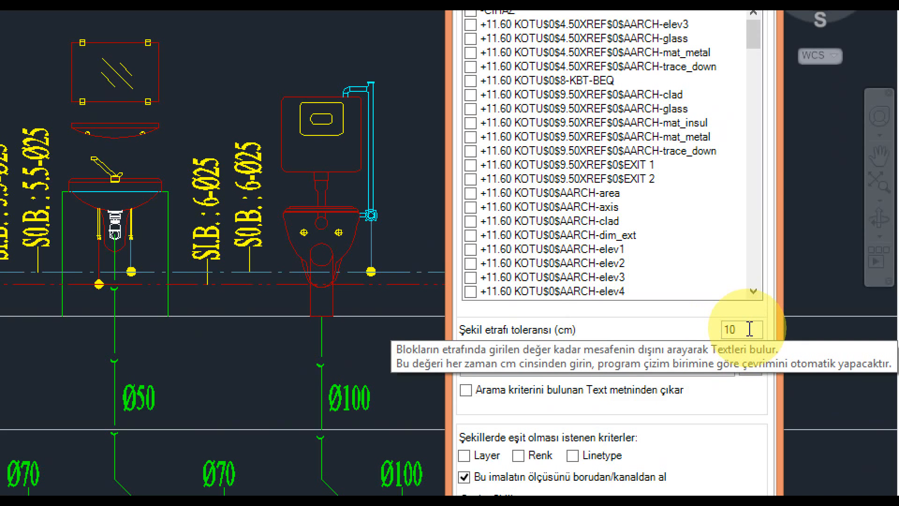
click(749, 329)
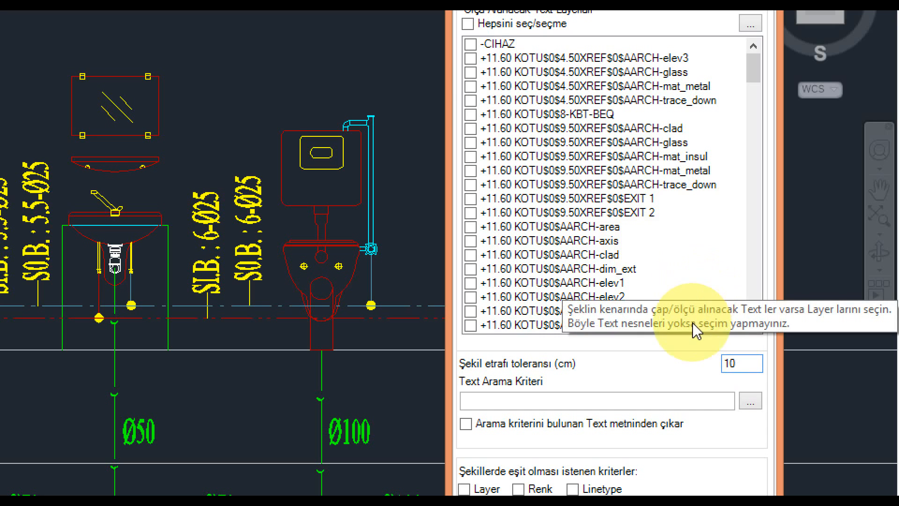
click(562, 143)
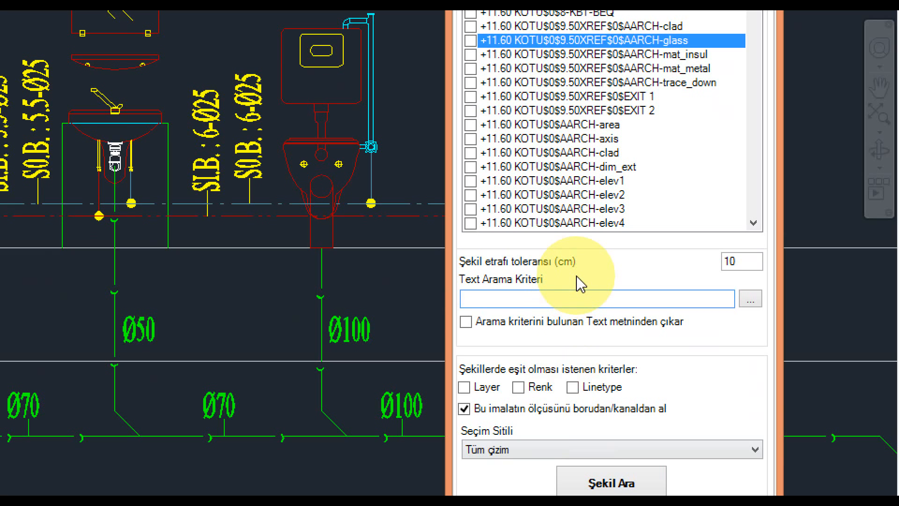
- Try EM as the text search criterion with Layer, Renk and Linetype matching, and clear all of these settings
click(535, 302)
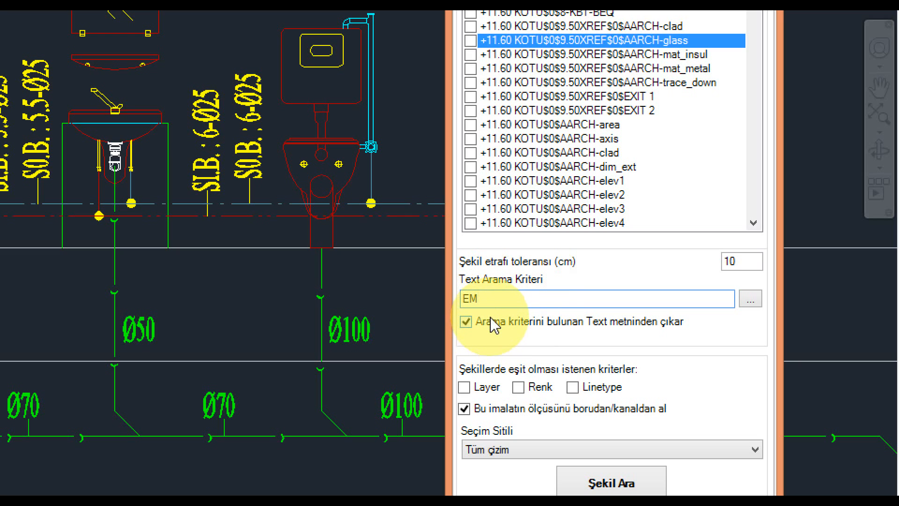
click(540, 331)
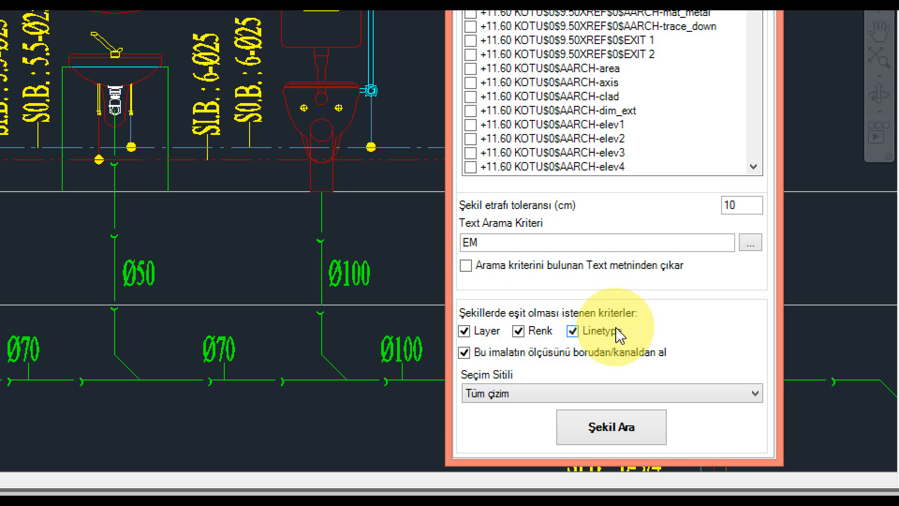
click(489, 333)
click(519, 333)
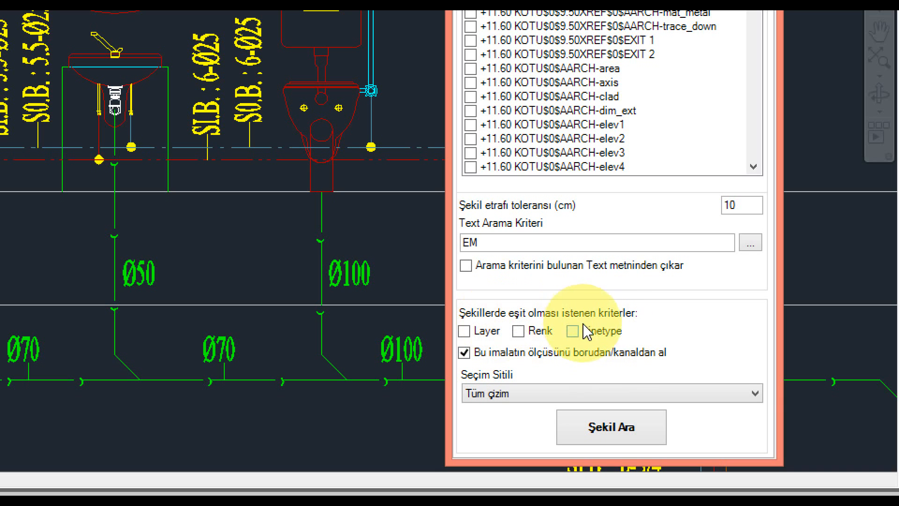
mouse_move(500, 365)
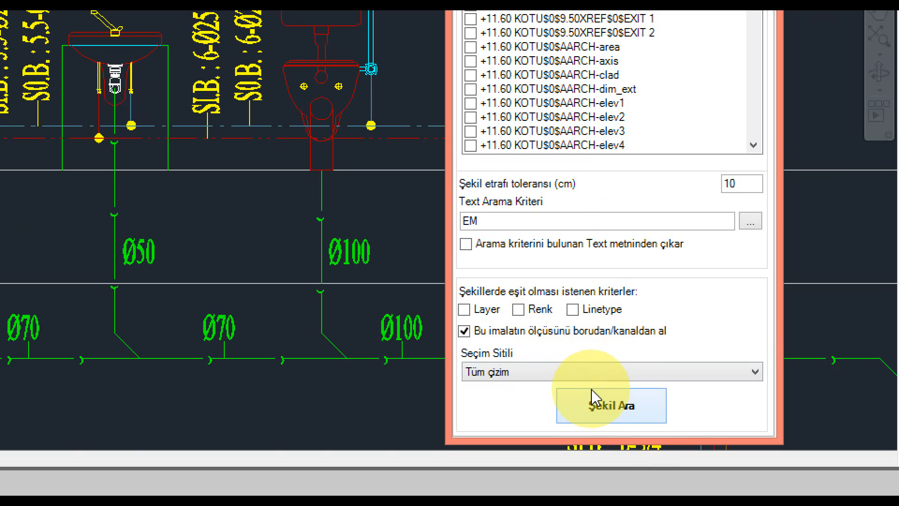
key(BackSpace)
key(BackSpace)
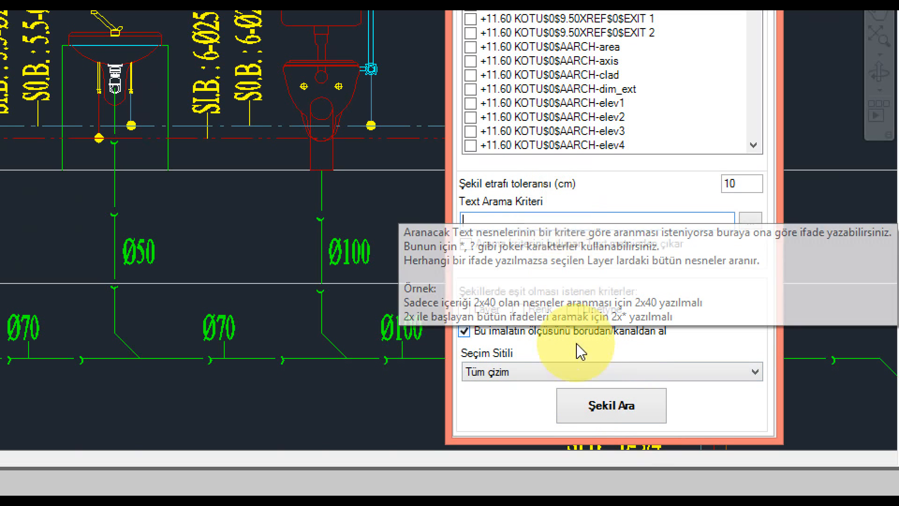
- Run the shape search on the whole drawing with the second shower's lines as the sample, assigning 086.301 to all similar shapes
click(596, 408)
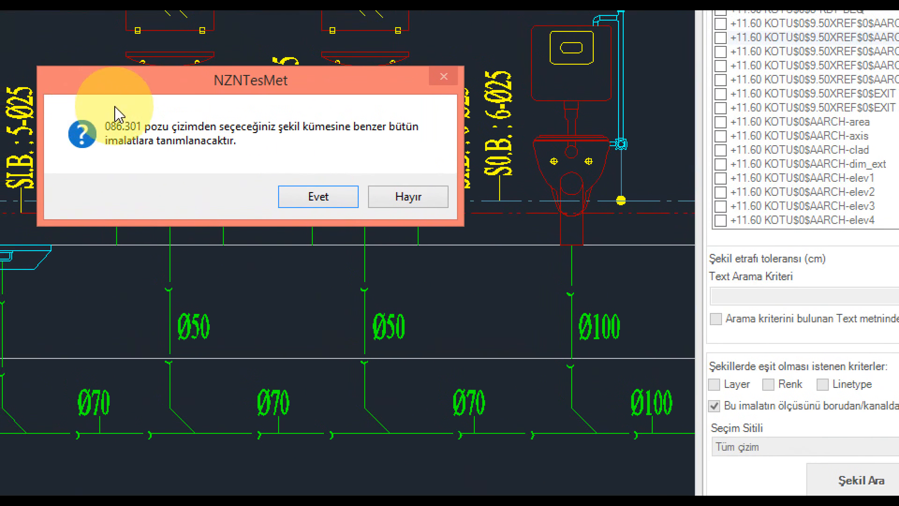
click(336, 199)
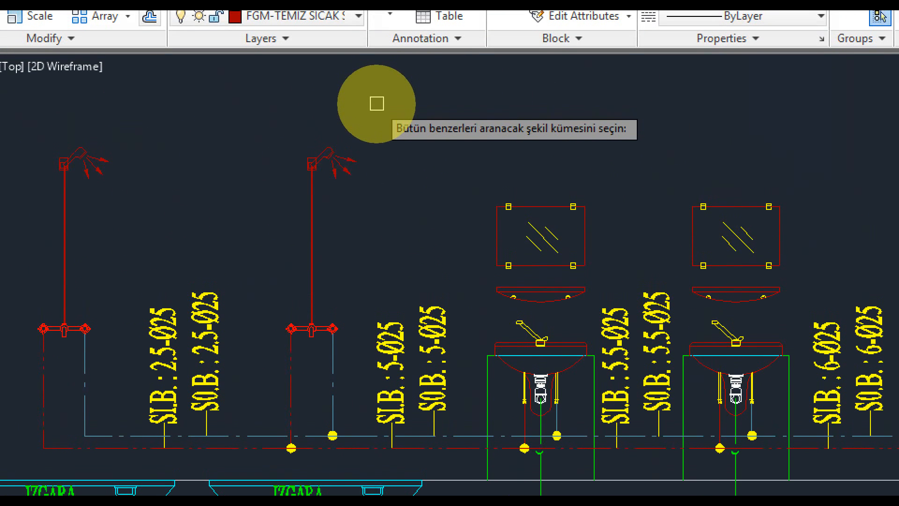
click(377, 104)
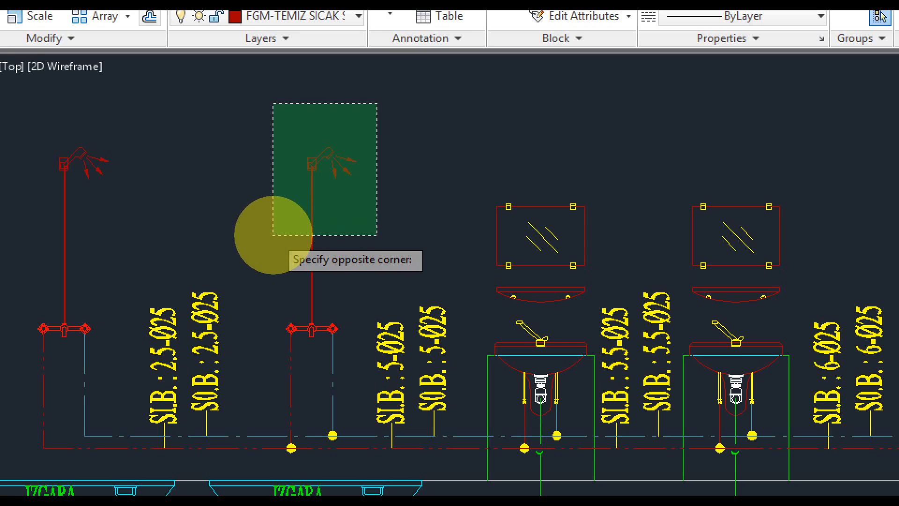
click(273, 235)
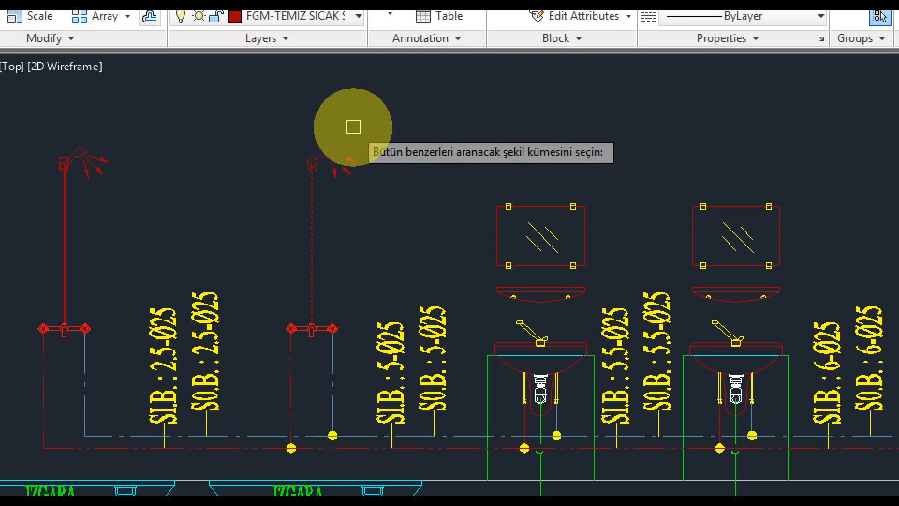
click(371, 106)
click(244, 248)
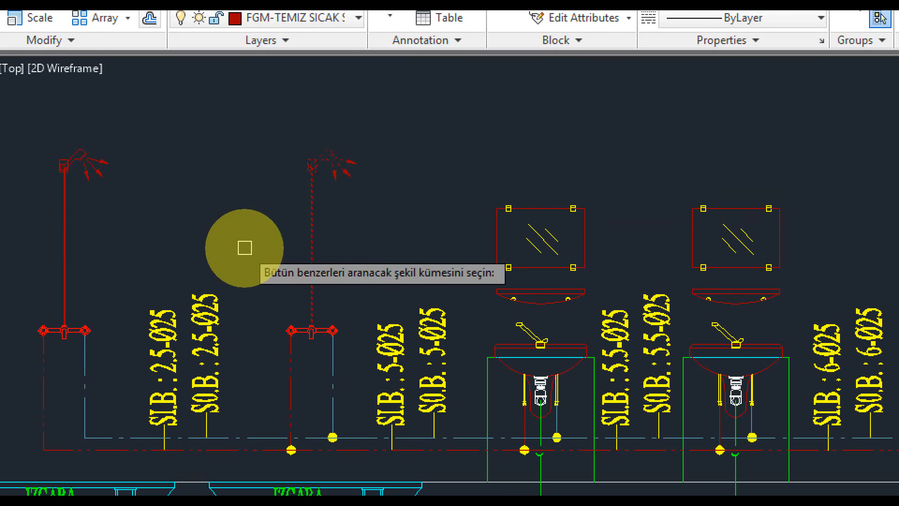
click(373, 122)
click(281, 247)
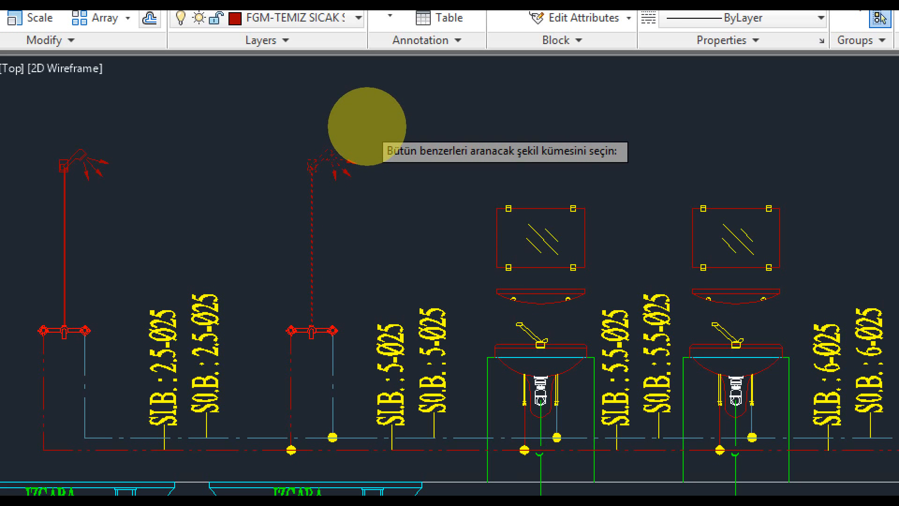
key(Return)
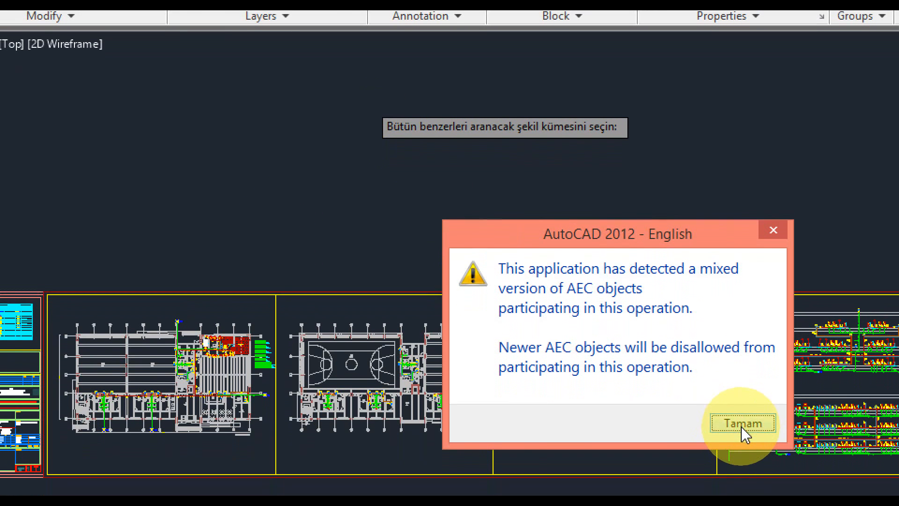
click(743, 425)
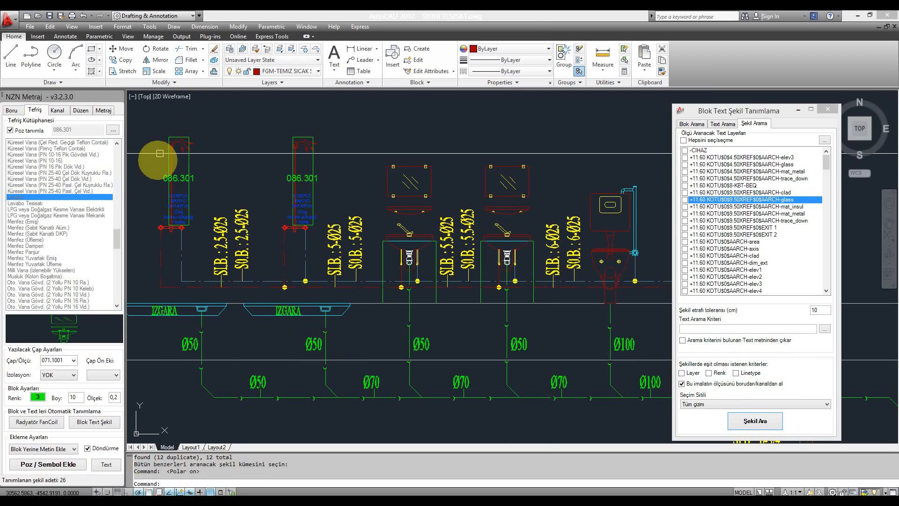
scroll(160, 165, down, 5)
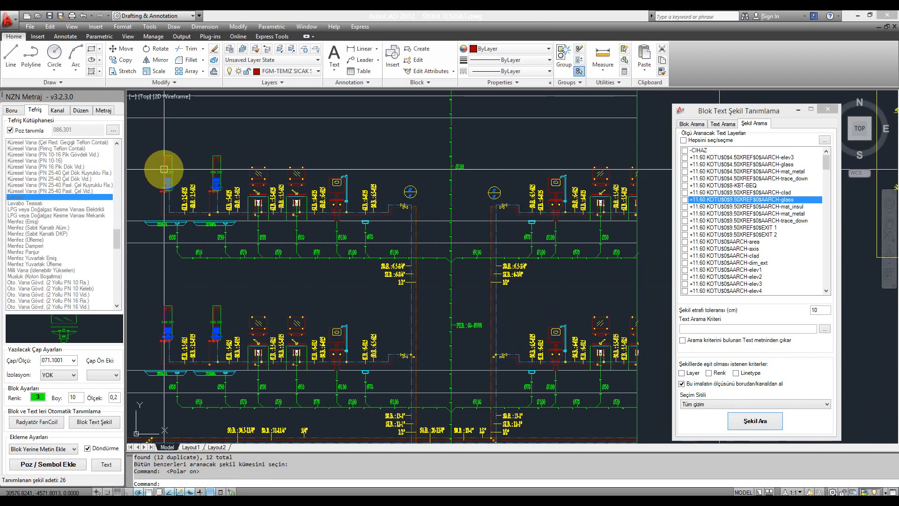
scroll(452, 165, down, 4)
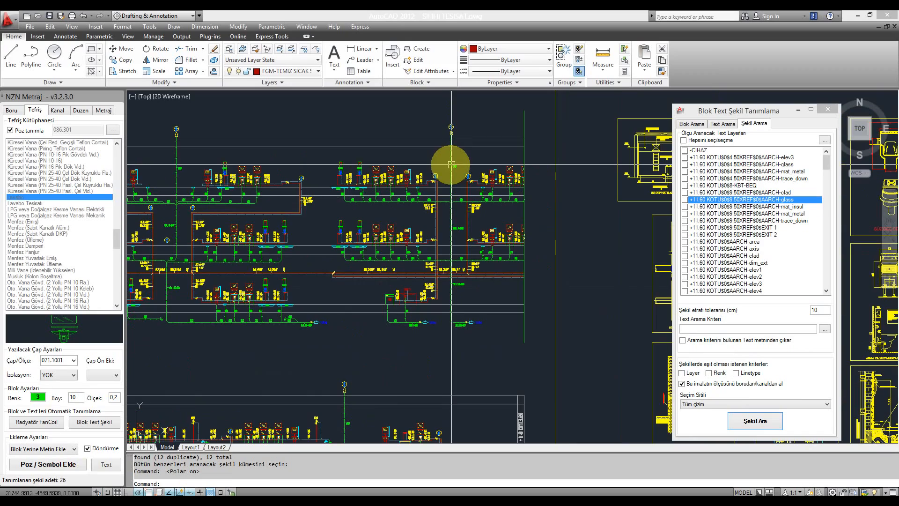
- Examine the showers across the riser diagrams for 086.301 labels and inspect one labelled shower's linework up close
middle_drag(304, 190, 328, 189)
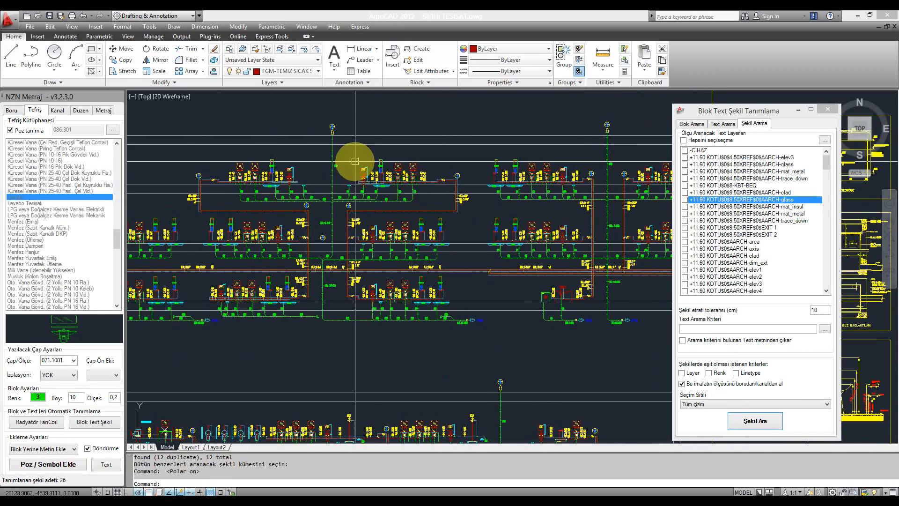
scroll(355, 158, up, 7)
scroll(358, 157, down, 4)
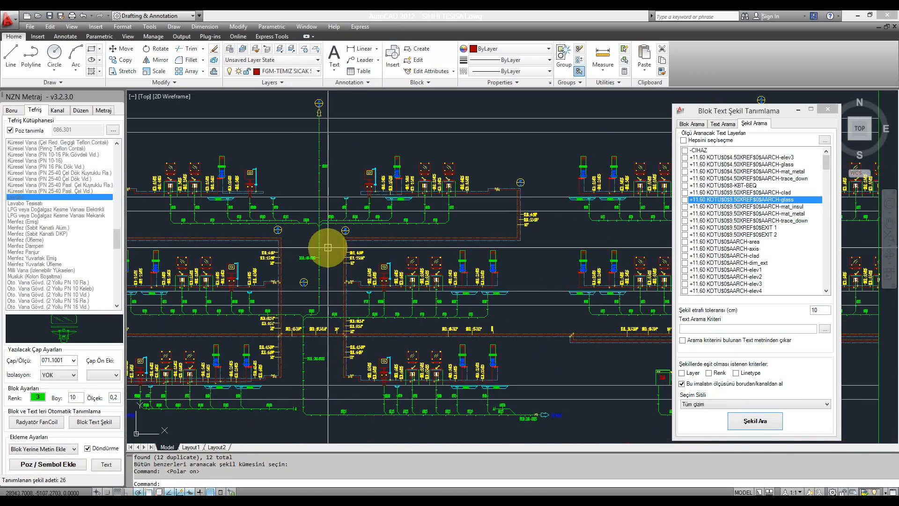
middle_drag(329, 247, 443, 186)
scroll(442, 186, down, 2)
scroll(261, 189, up, 6)
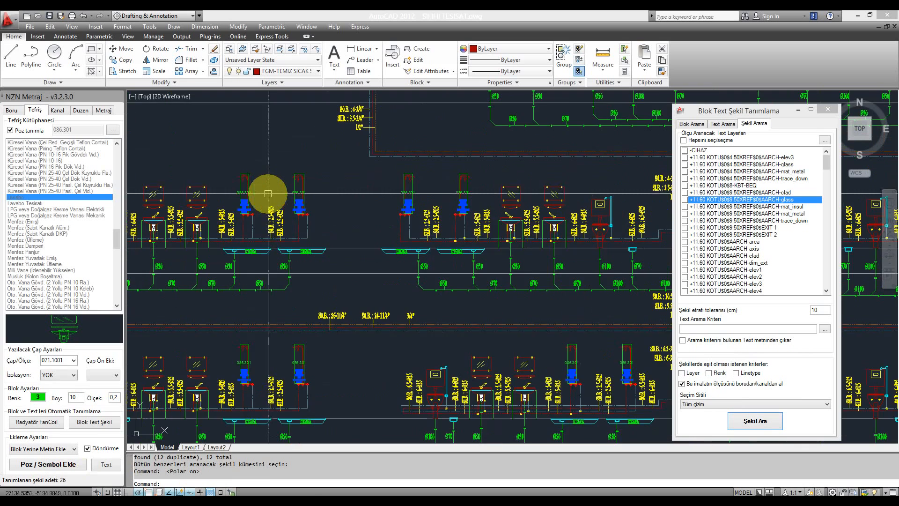
scroll(315, 191, down, 4)
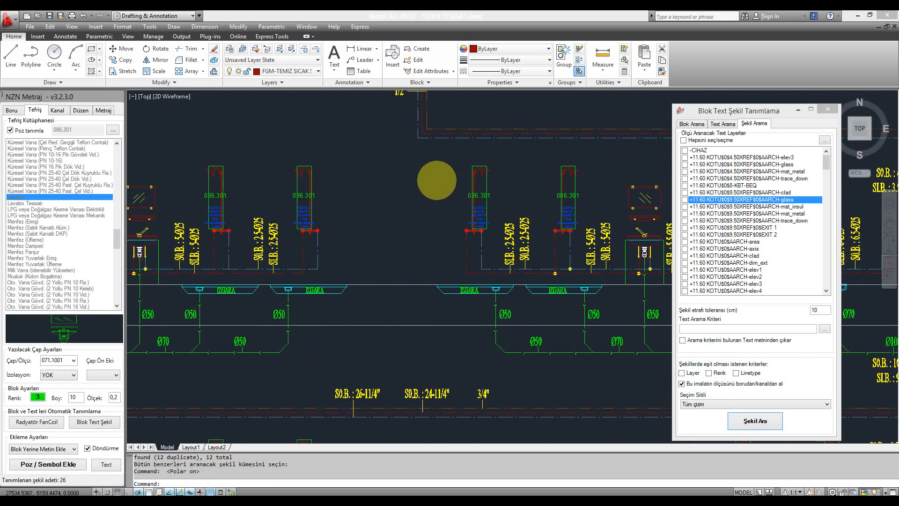
scroll(411, 174, down, 2)
scroll(407, 178, up, 5)
scroll(401, 180, up, 2)
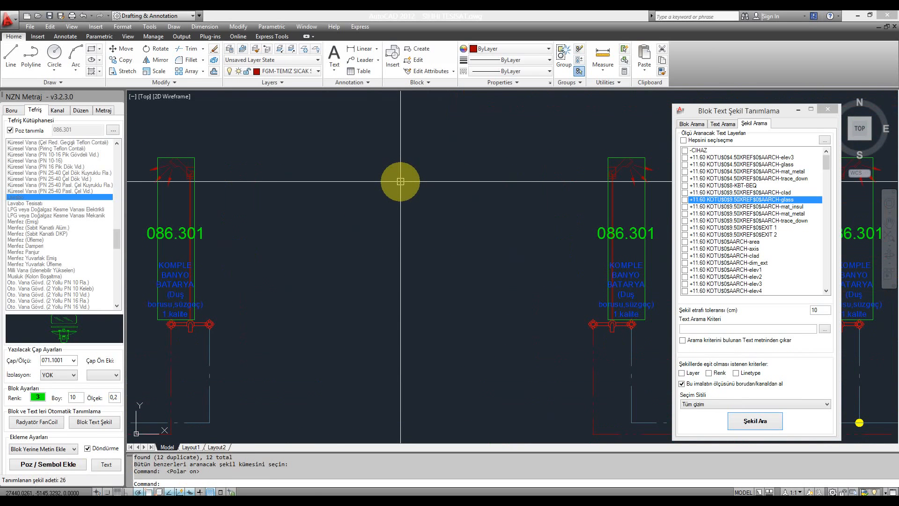
scroll(401, 181, down, 4)
scroll(307, 201, up, 6)
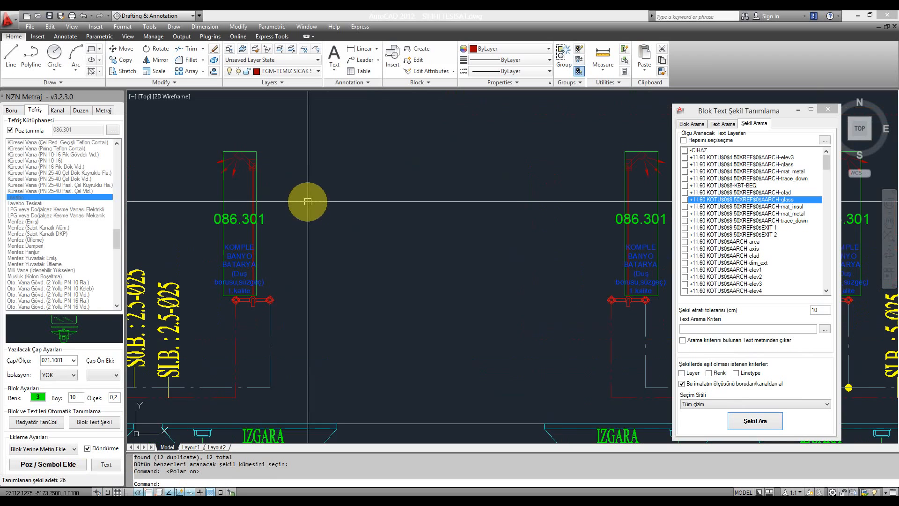
mouse_move(307, 202)
middle_down()
mouse_move(279, 216)
mouse_move(261, 206)
middle_up()
scroll(260, 206, down, 3)
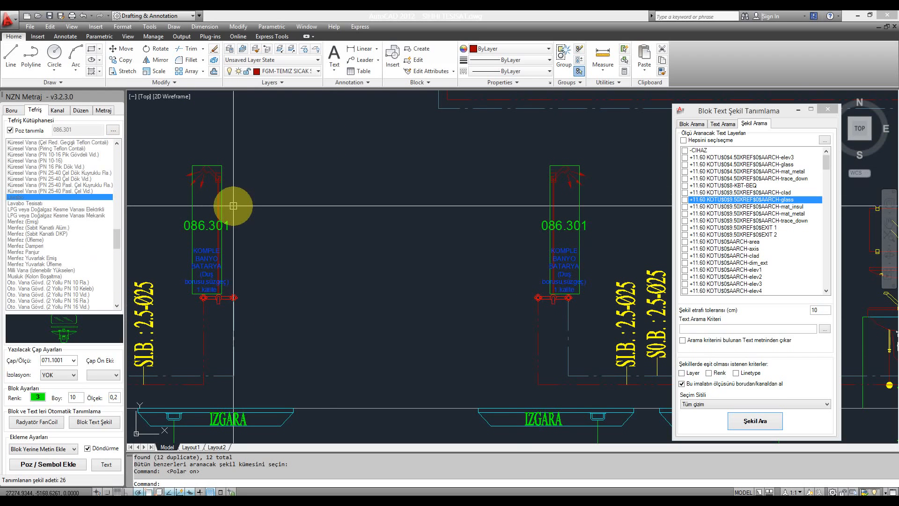
scroll(327, 244, down, 2)
scroll(609, 281, up, 7)
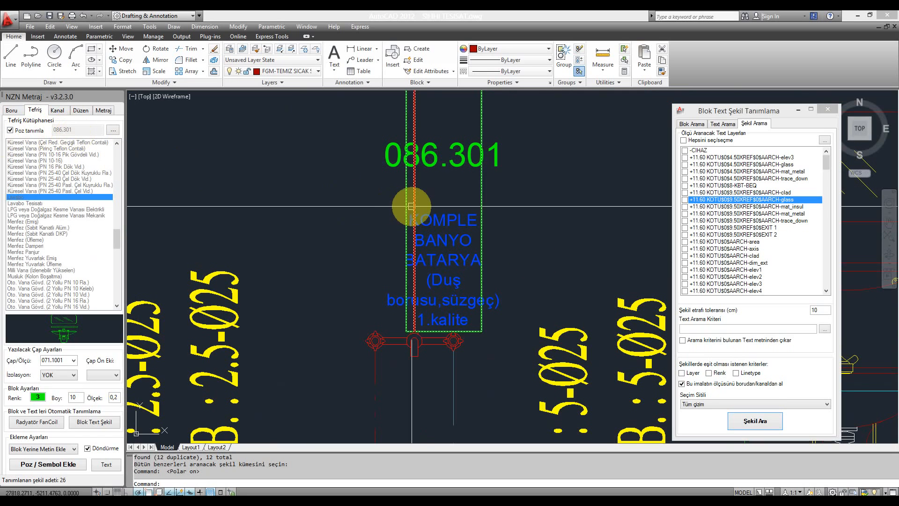
click(412, 200)
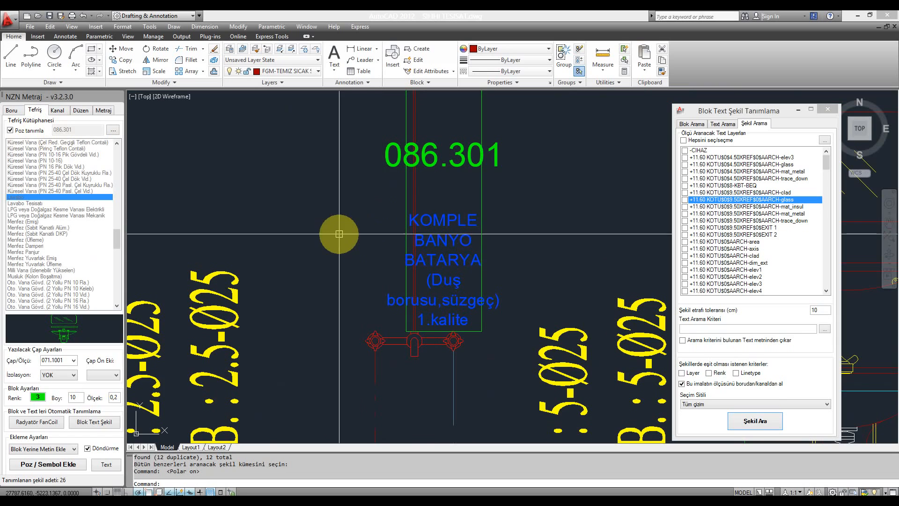
- Generate the approximate cost estimate (Yaklaşık Maliyet) from the assigned items, review the Excel workbook and close it
scroll(337, 235, down, 2)
click(102, 111)
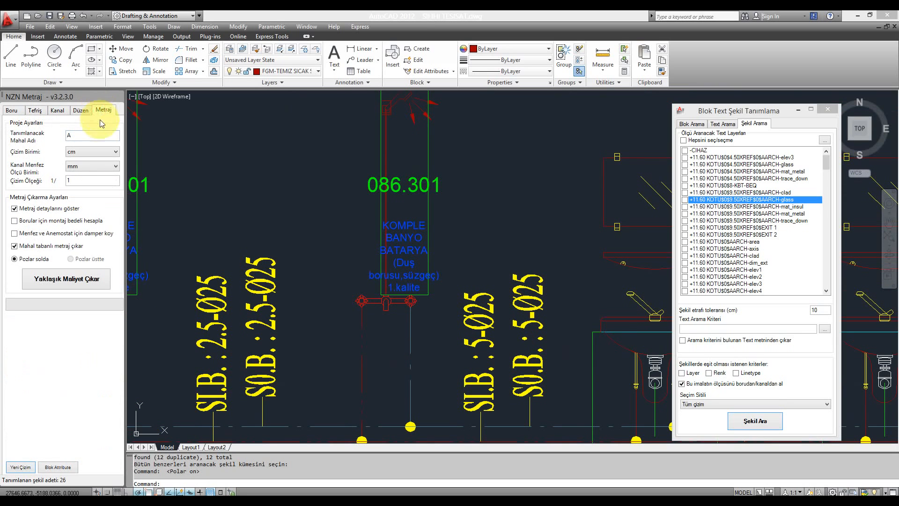
click(71, 281)
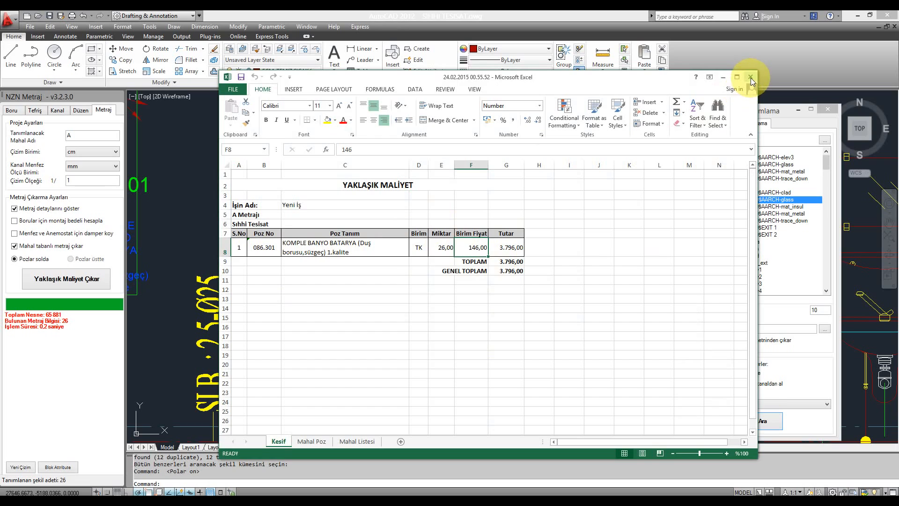
click(750, 76)
click(448, 270)
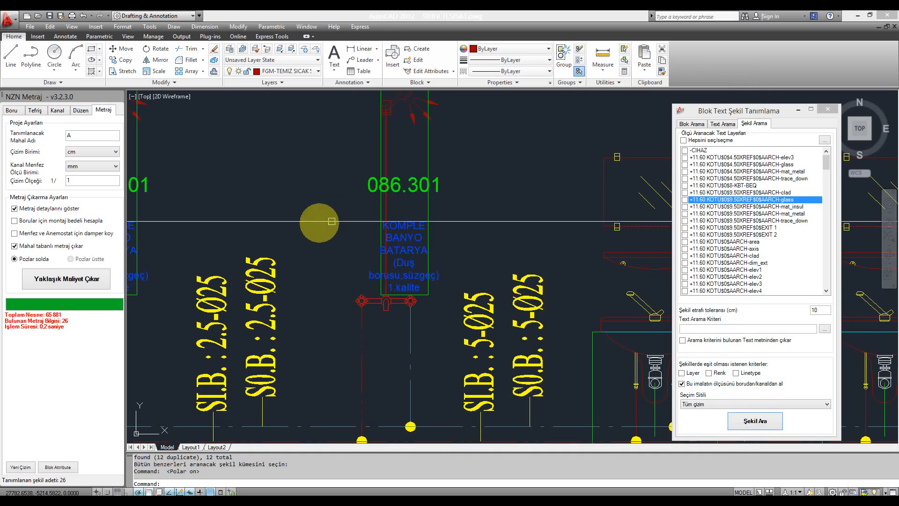
- Search the item list for "lavabo" and assign item 071.1006, ANTİBAKTERİYEL LAVABO FAYANS 50X65 CM (AYAKLI TK.), for the washbasins
scroll(321, 226, down, 5)
middle_drag(405, 210, 366, 212)
scroll(365, 212, down, 5)
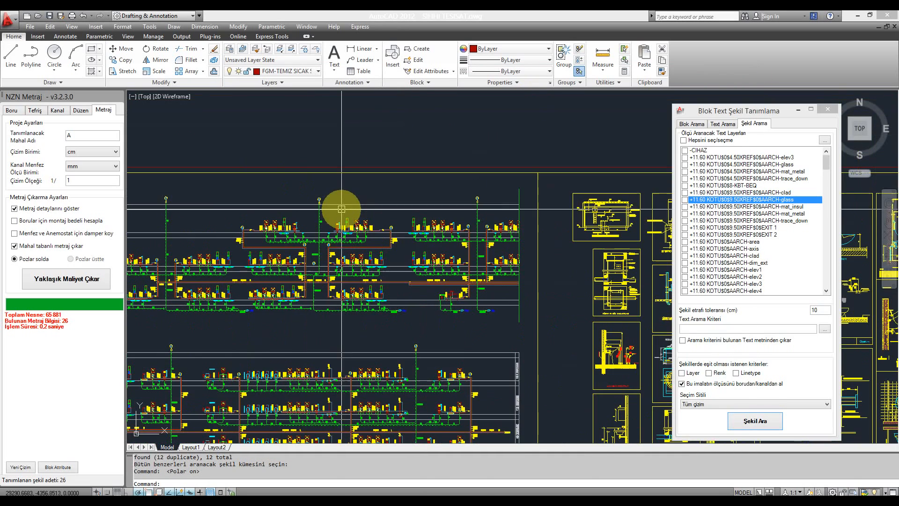
scroll(418, 213, up, 2)
scroll(456, 232, up, 2)
scroll(455, 232, up, 3)
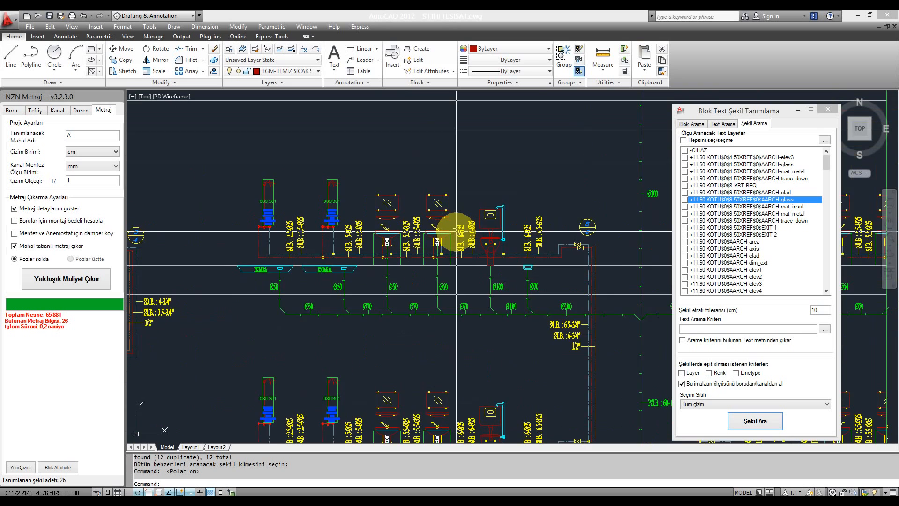
scroll(375, 213, up, 2)
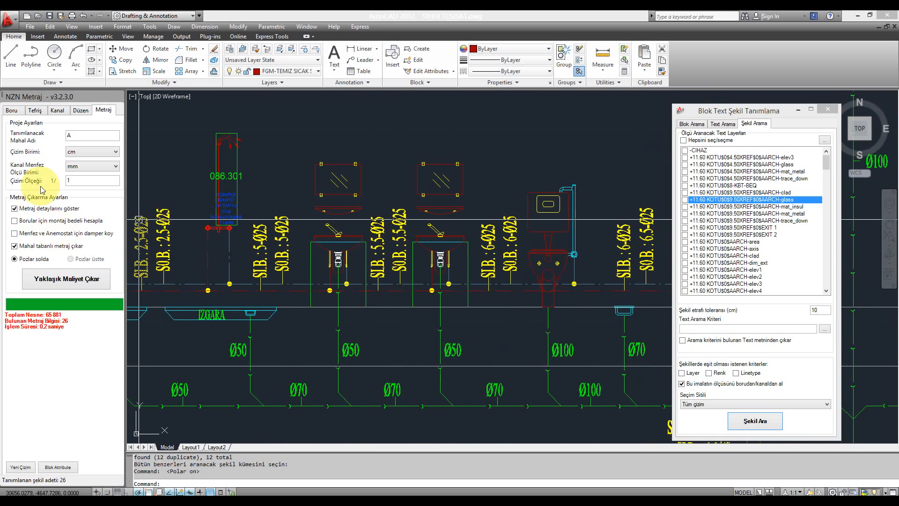
click(36, 111)
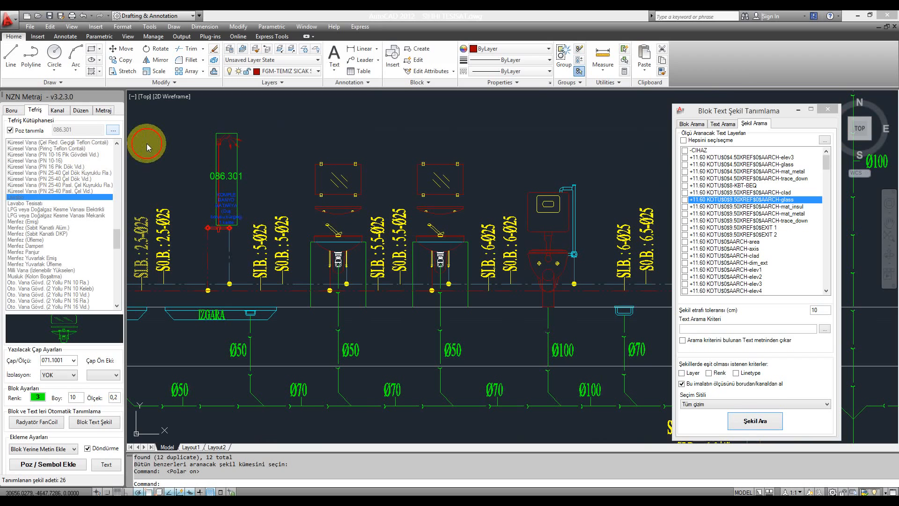
double_click(487, 88)
text(lav)
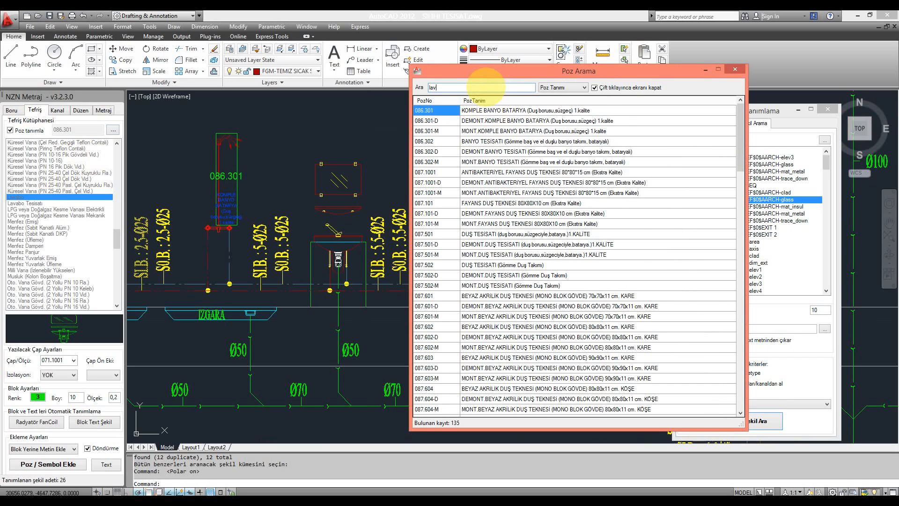
text(abo)
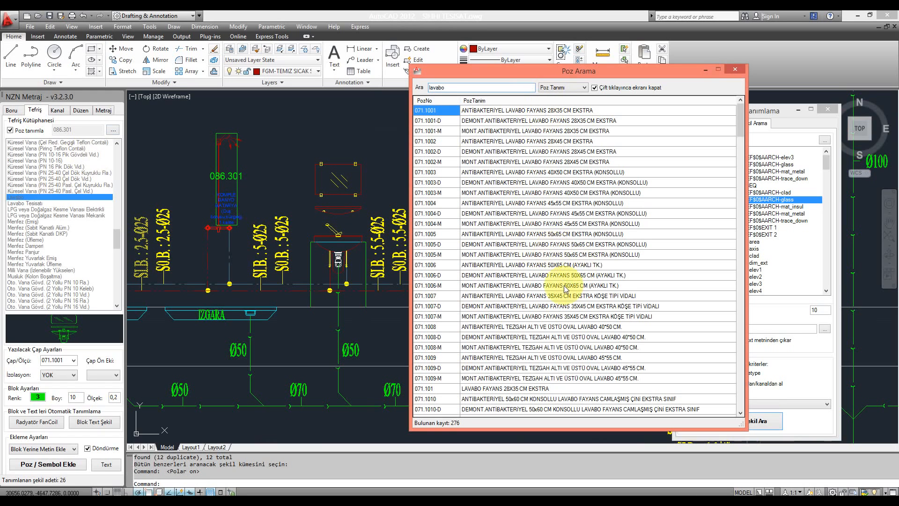
double_click(494, 265)
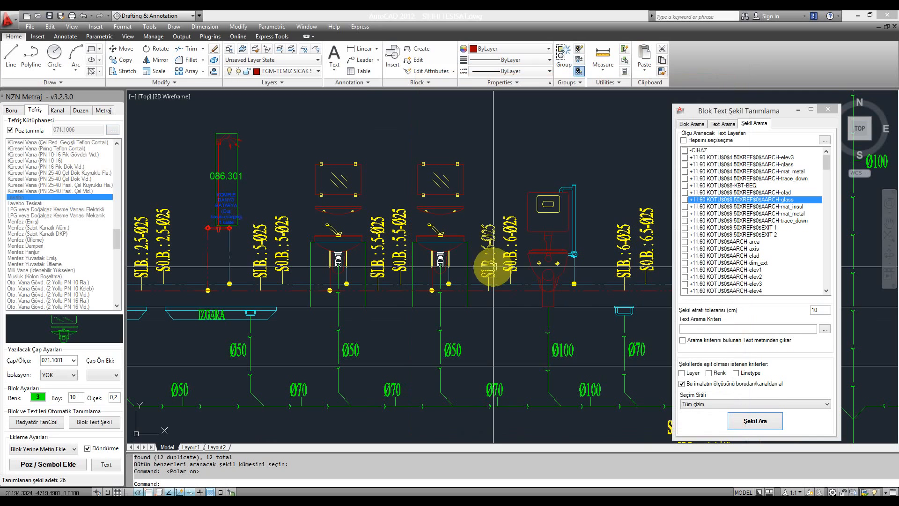
- Run the shape search on the whole drawing with the first washbasin's rim lines as the sample, assigning 071.1006 to all similar shapes
click(755, 421)
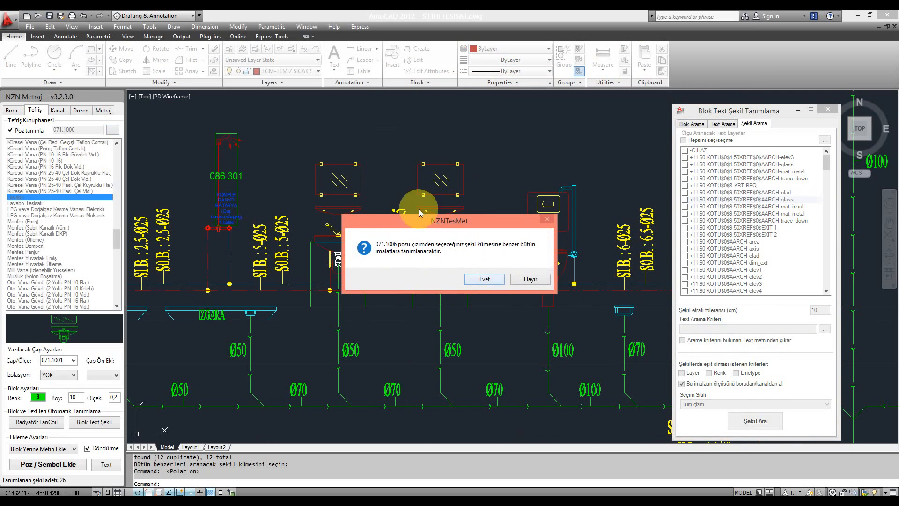
click(476, 280)
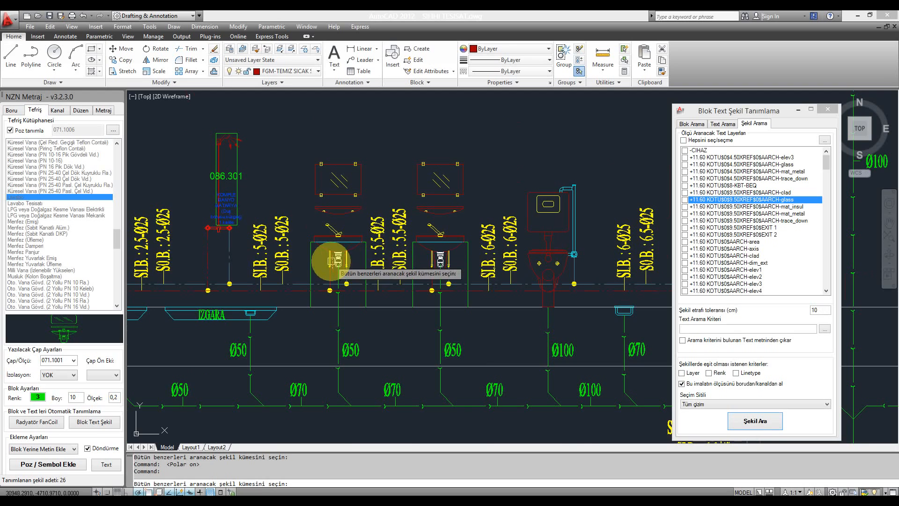
scroll(331, 257, up, 3)
scroll(356, 162, up, 2)
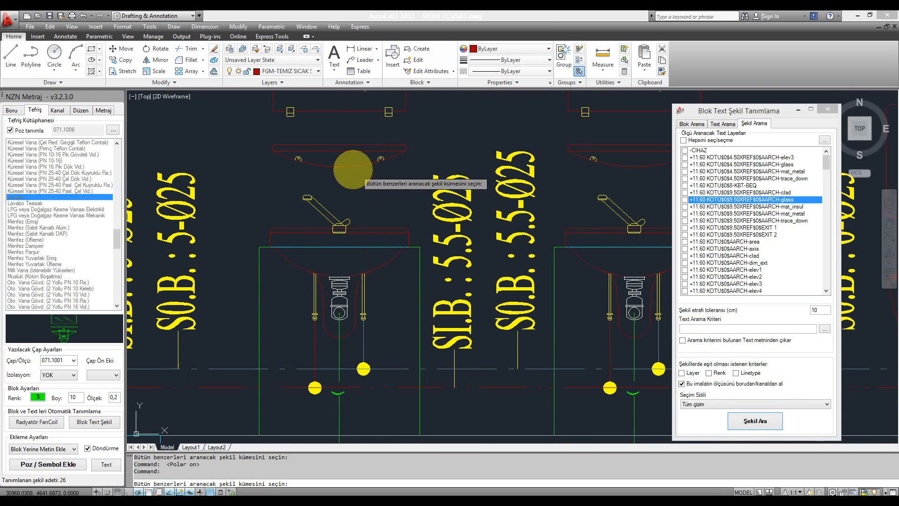
scroll(335, 201, down, 2)
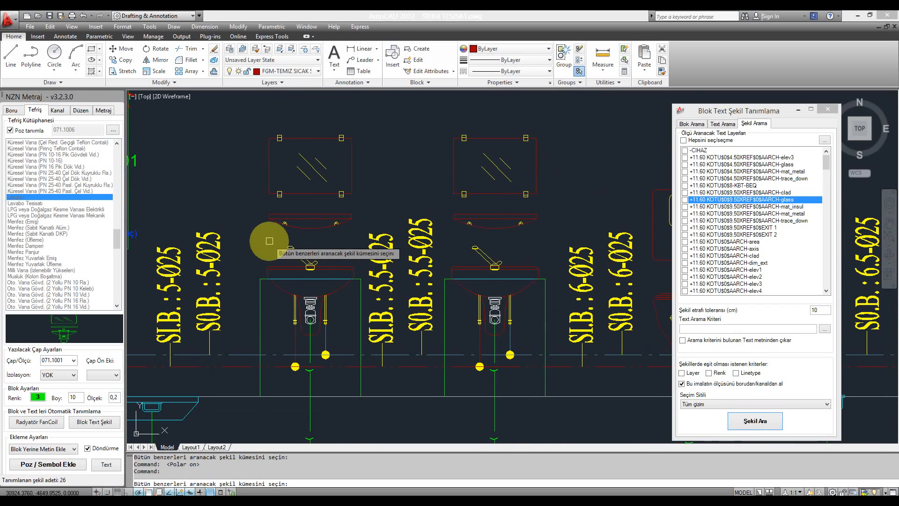
scroll(300, 259, up, 3)
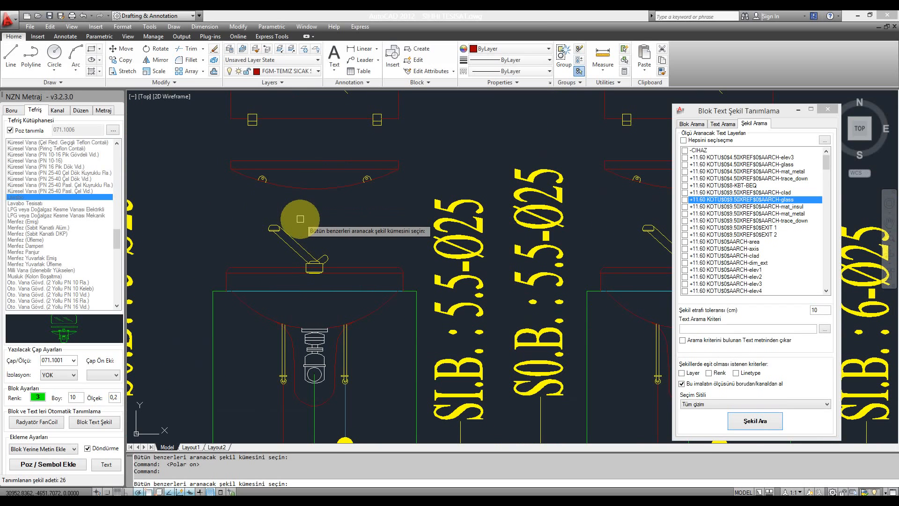
scroll(312, 215, down, 2)
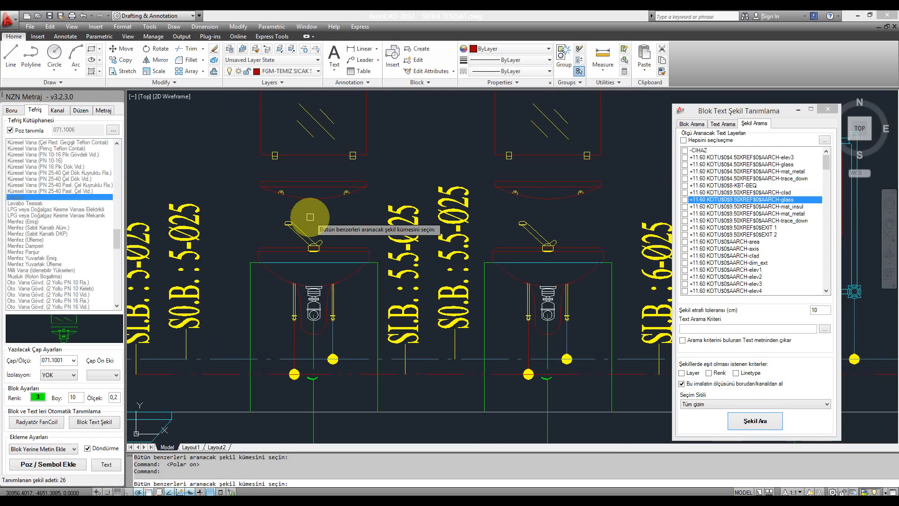
scroll(310, 217, up, 2)
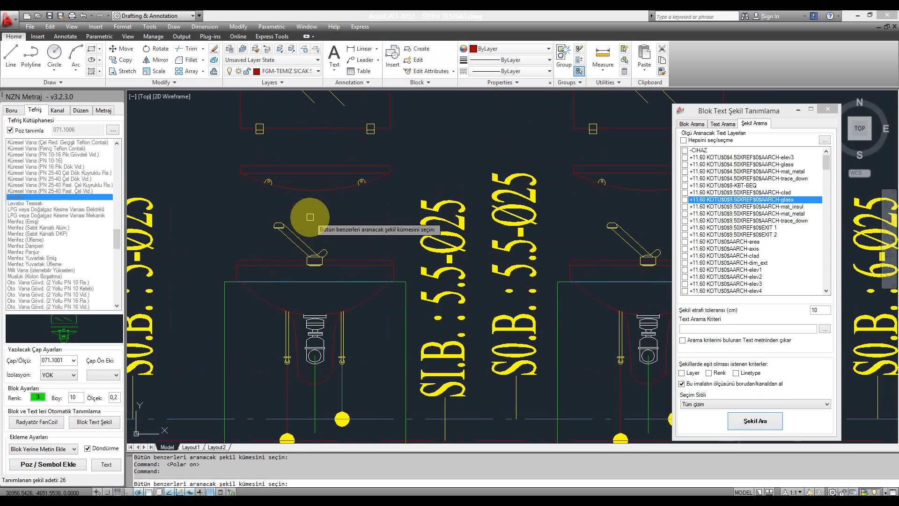
click(269, 277)
click(209, 245)
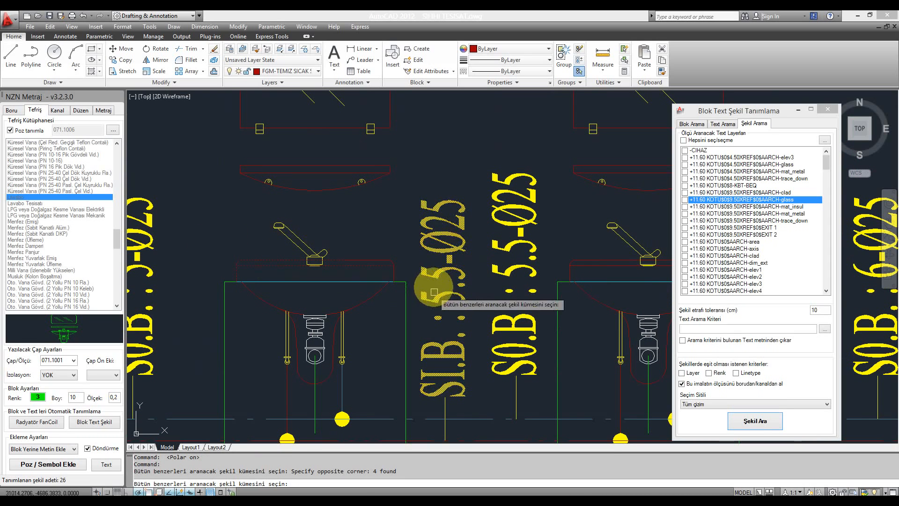
click(408, 275)
click(340, 244)
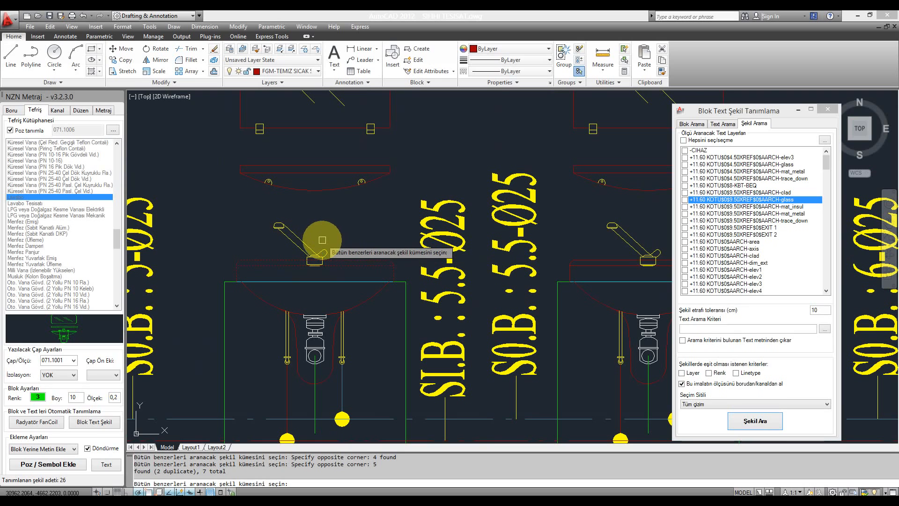
scroll(281, 259, down, 2)
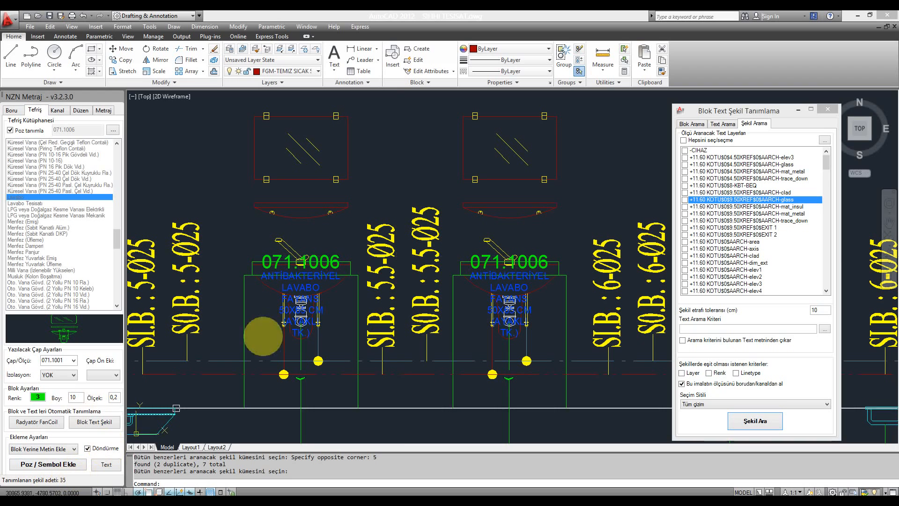
- Inspect the 071.1006 washbasin labels and the shelf outlines beneath the mirrors, and check the other washbasins for assigned labels
scroll(314, 287, up, 2)
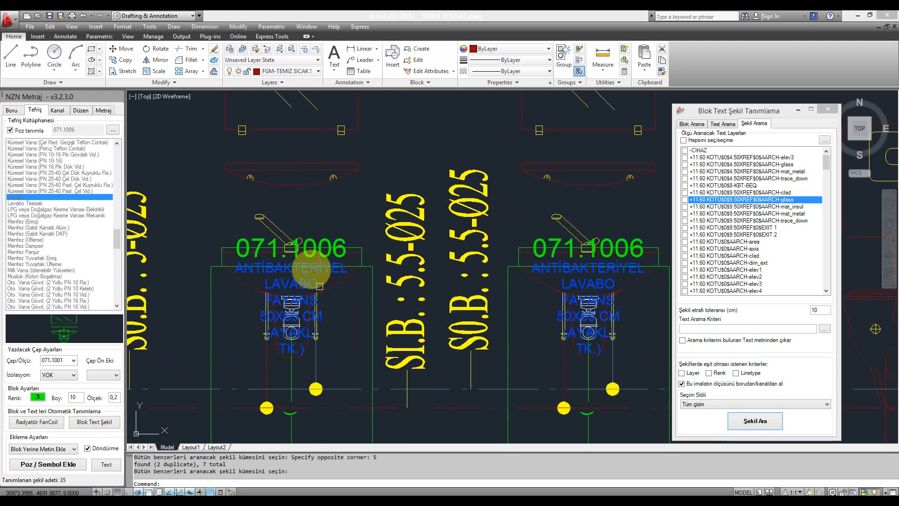
scroll(286, 227, up, 3)
scroll(286, 228, down, 4)
click(303, 190)
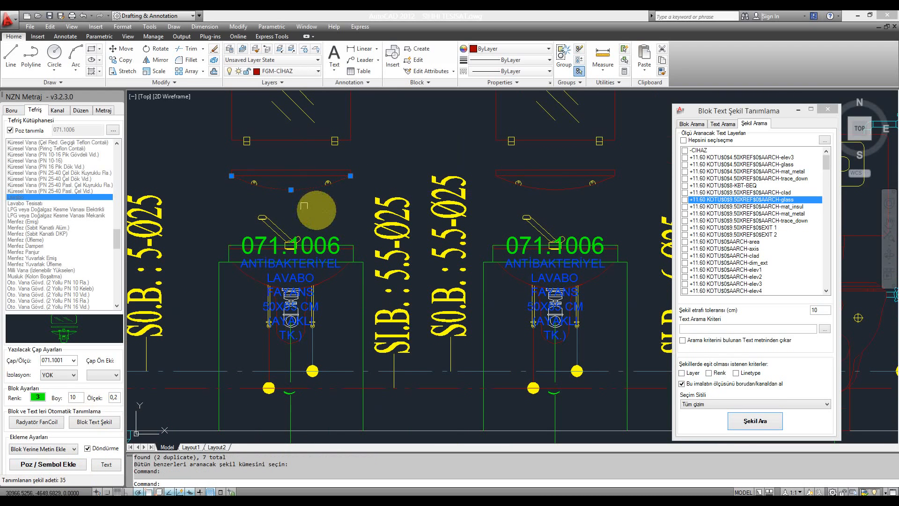
middle_drag(315, 215, 272, 236)
key(Escape)
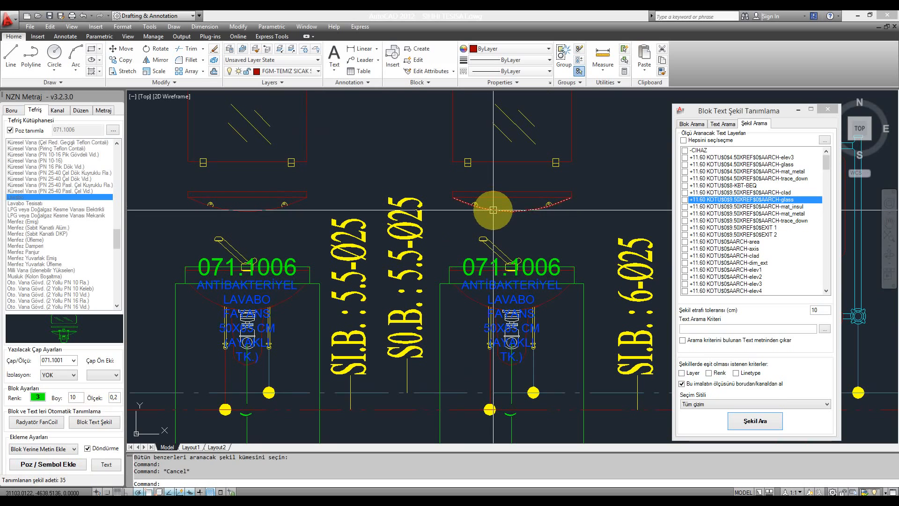
key(Escape)
click(523, 197)
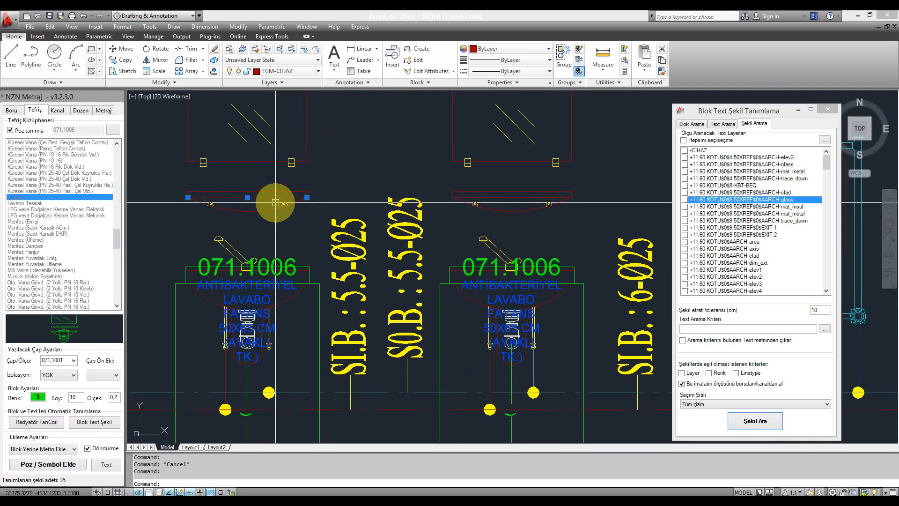
scroll(278, 204, down, 5)
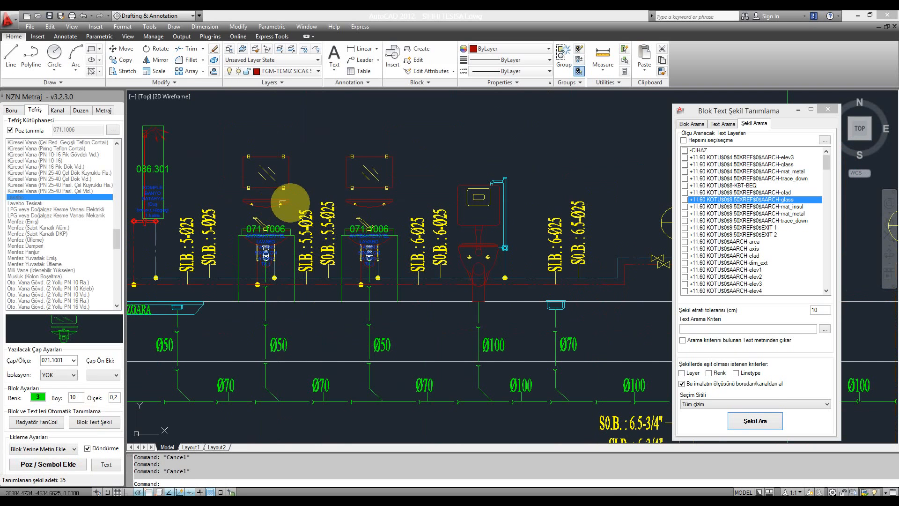
scroll(342, 182, down, 2)
scroll(307, 187, down, 3)
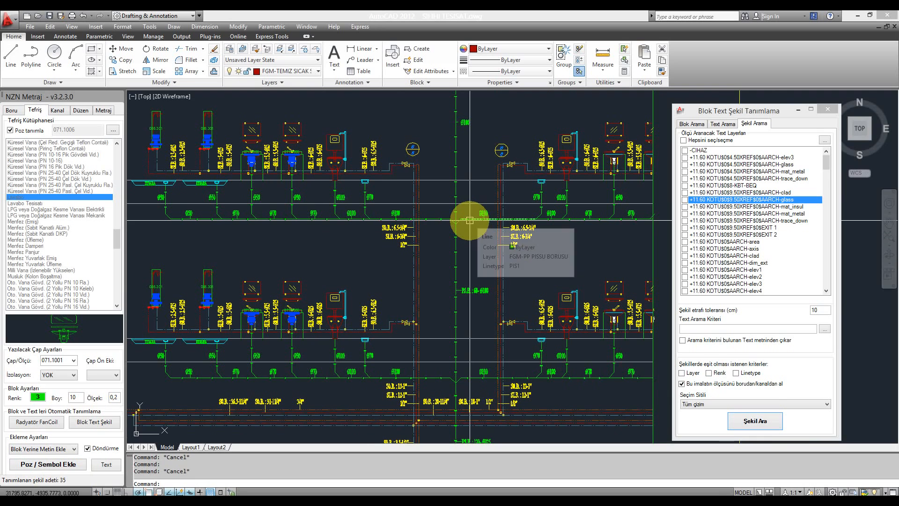
- Compare the washbasins labelled 071.1006 with those near the drawing's edge, checking which ones lack a label
mouse_move(469, 220)
middle_down()
mouse_move(431, 219)
mouse_move(467, 186)
middle_up()
key(Escape)
scroll(237, 270, up, 6)
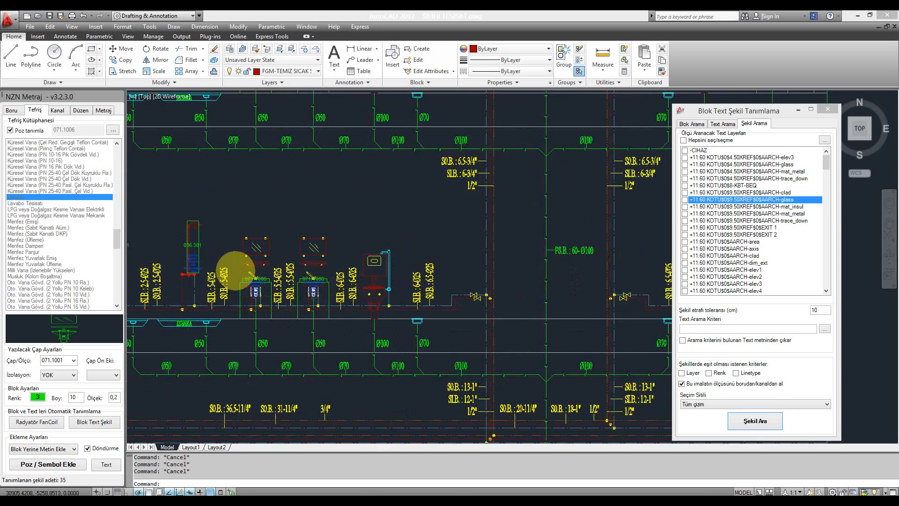
middle_drag(279, 231, 297, 268)
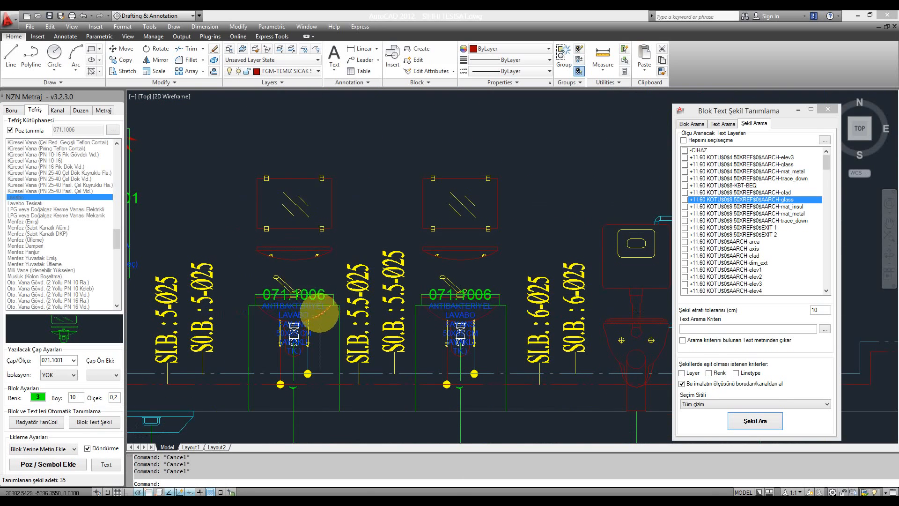
scroll(330, 187, up, 1)
scroll(355, 125, down, 3)
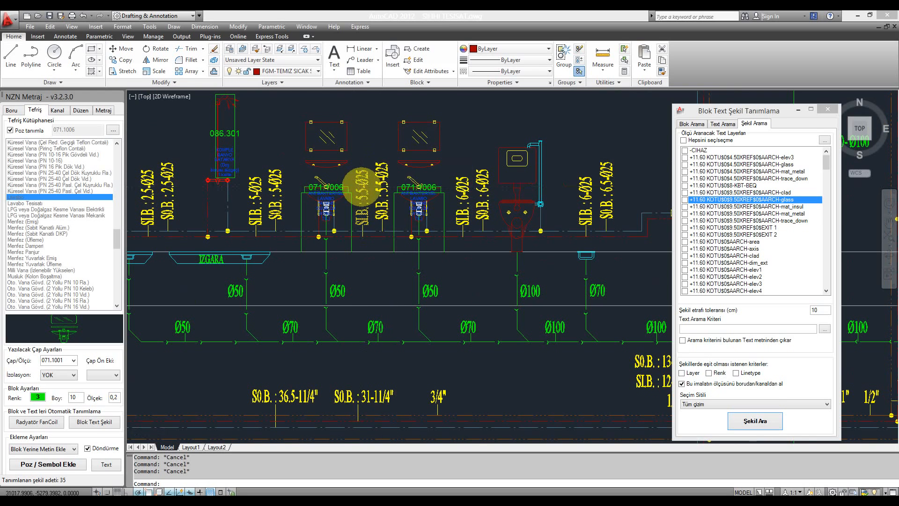
scroll(327, 187, up, 3)
scroll(248, 209, down, 5)
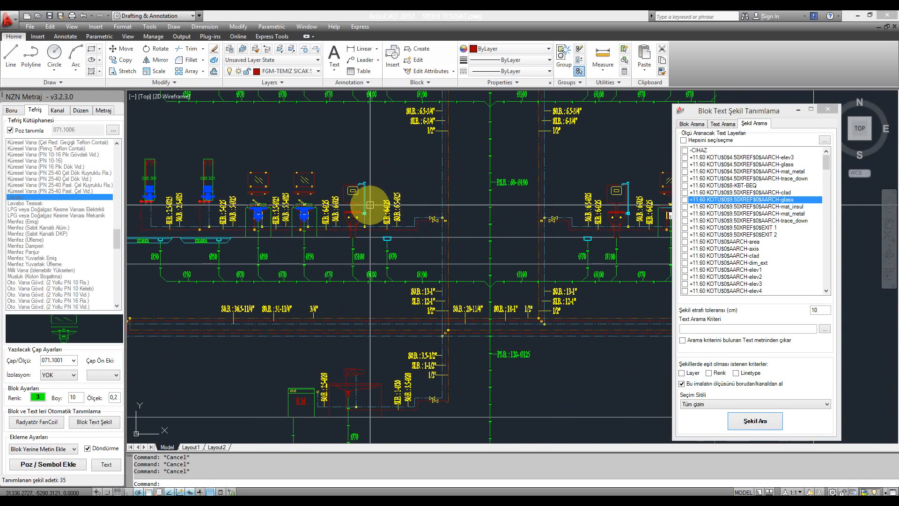
scroll(417, 220, up, 7)
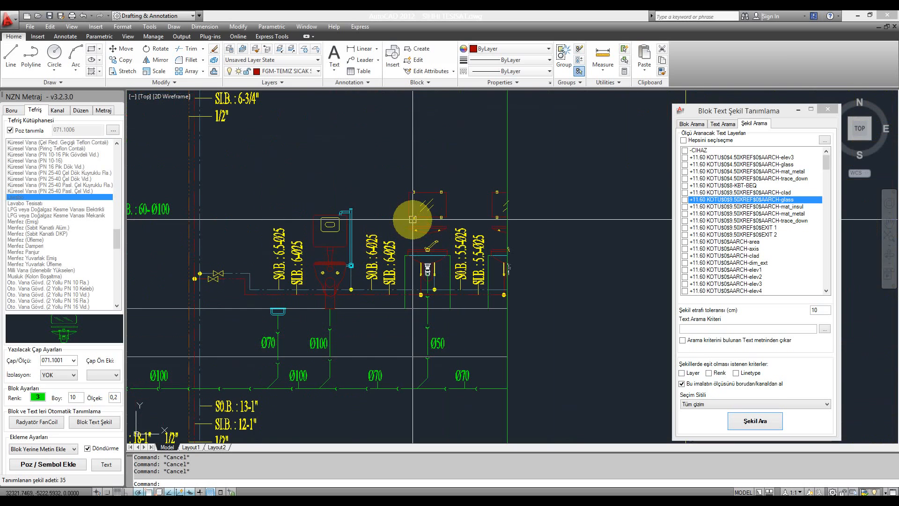
scroll(412, 230, down, 4)
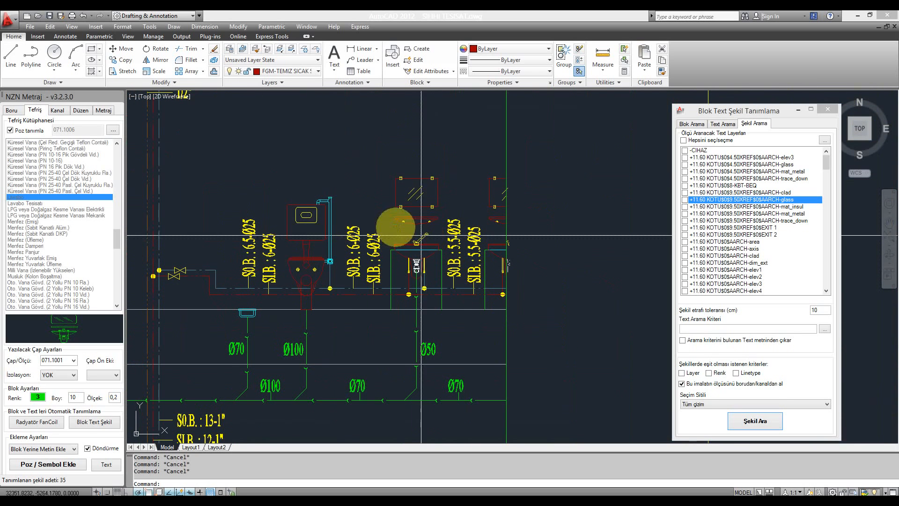
scroll(426, 215, up, 4)
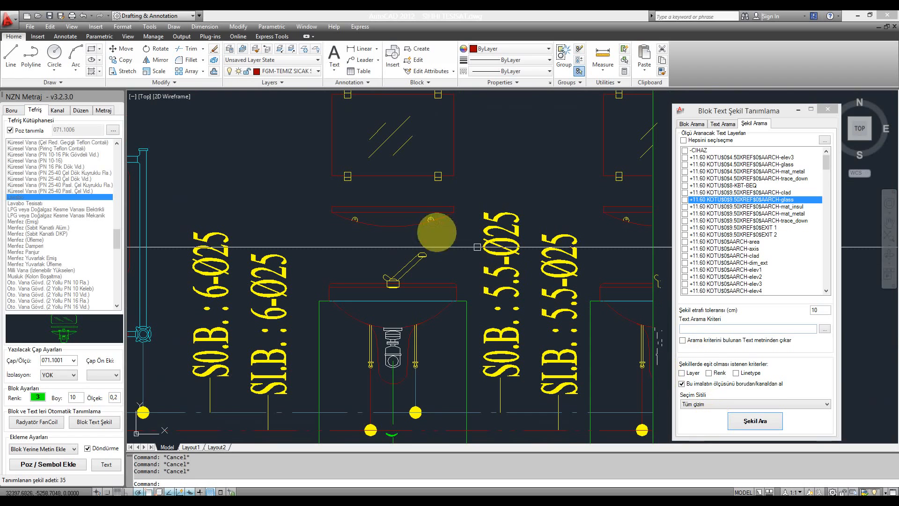
scroll(415, 227, down, 3)
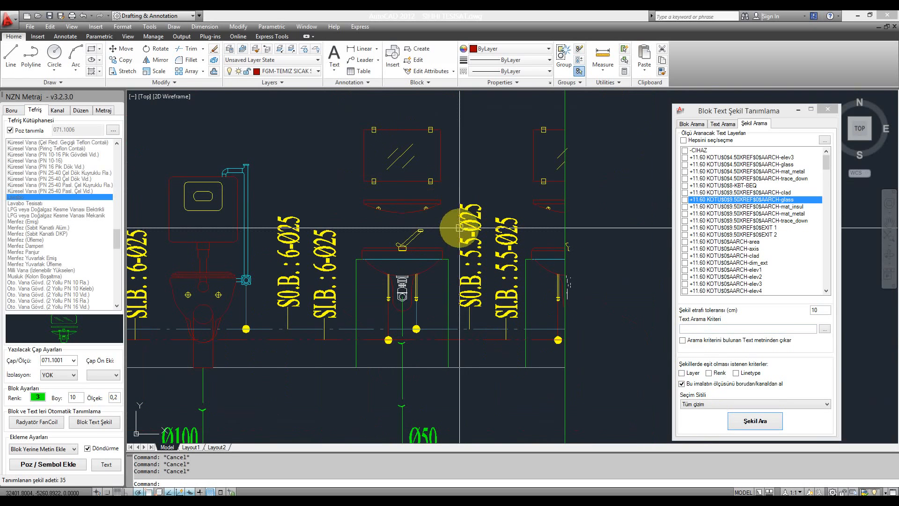
scroll(454, 227, up, 3)
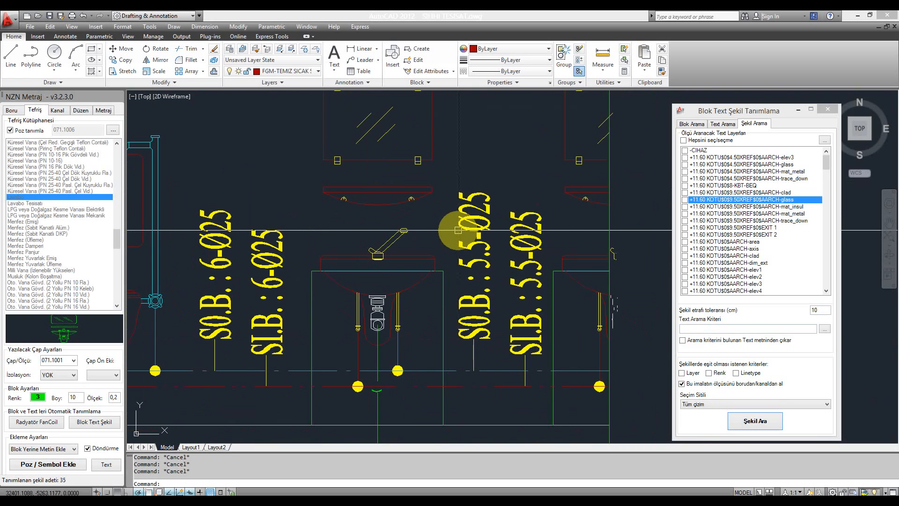
- Run the shape search on the whole drawing with the unlabelled washbasin's rim lines as the sample, assigning 071.1006 to its matches
click(774, 428)
click(433, 276)
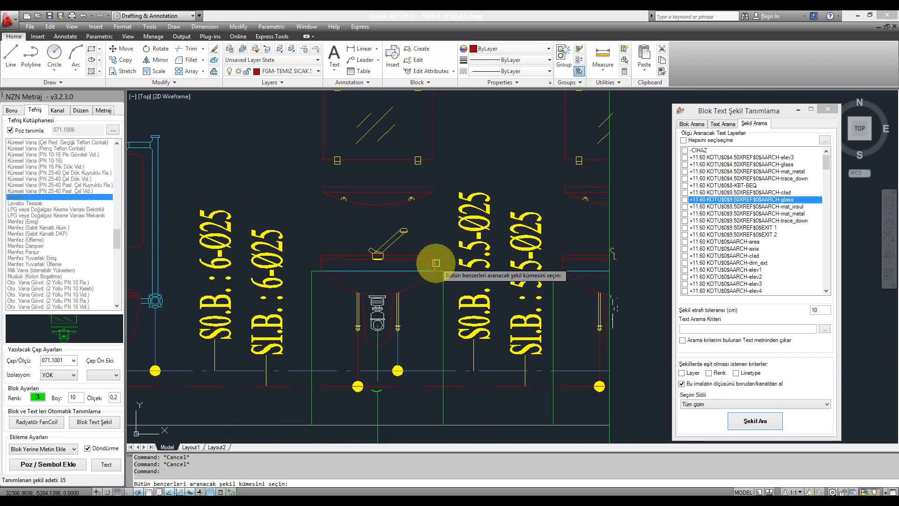
scroll(436, 263, up, 3)
click(455, 267)
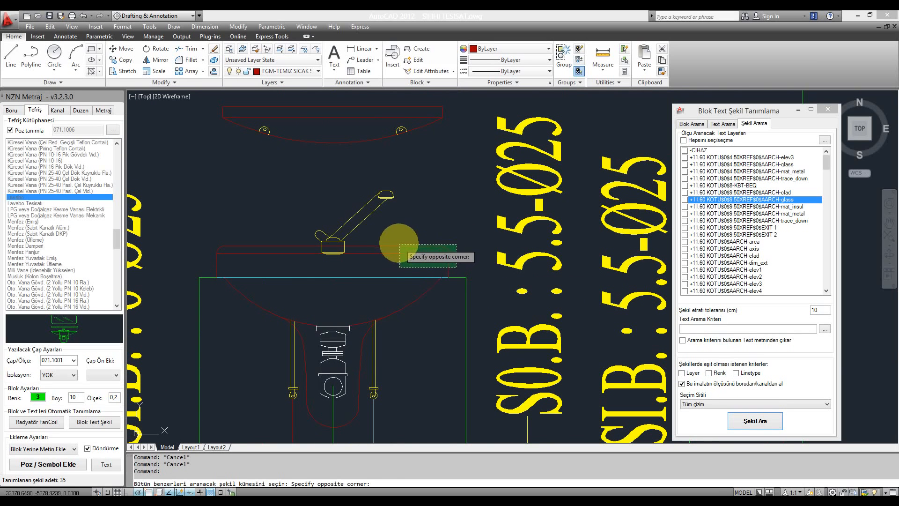
click(324, 220)
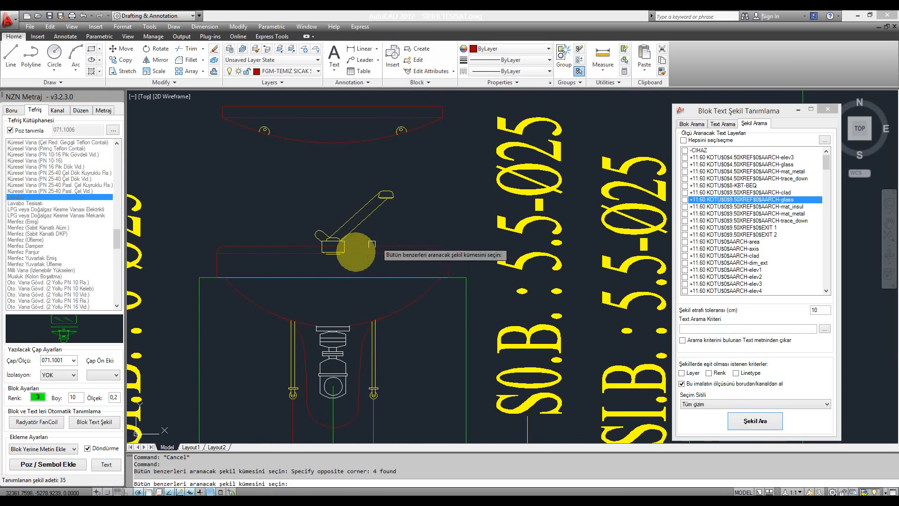
click(305, 270)
click(181, 204)
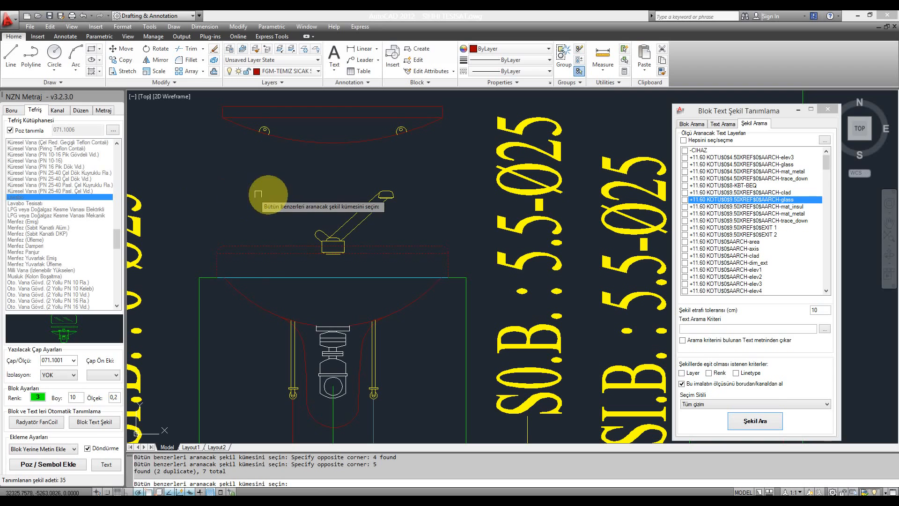
scroll(295, 194, down, 4)
middle_drag(293, 191, 305, 226)
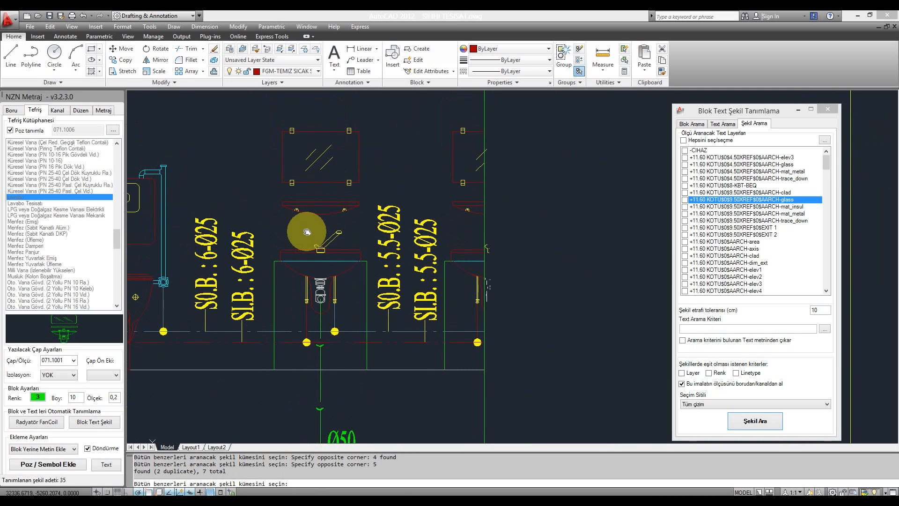
scroll(305, 226, down, 1)
key(Return)
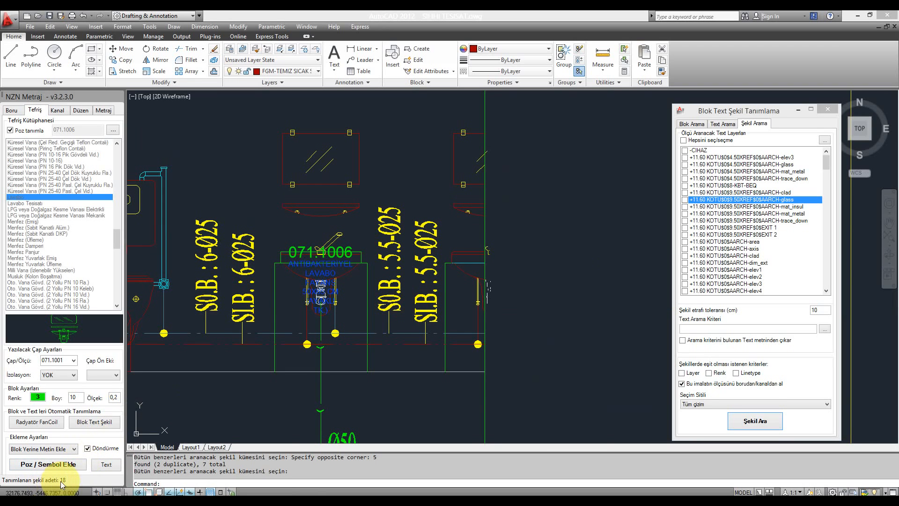
- Check the washbasins on the different floors and risers of the drawing for 071.1006 labels
scroll(476, 184, down, 6)
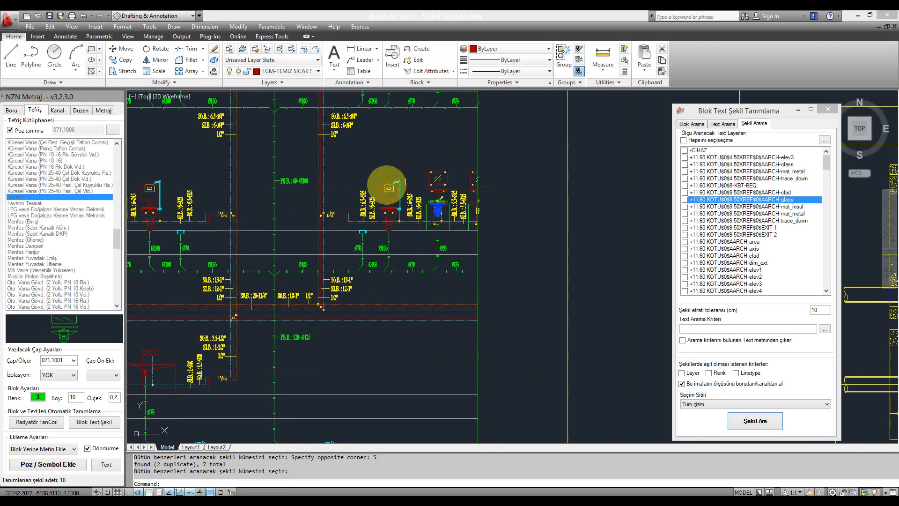
middle_drag(382, 186, 506, 169)
scroll(374, 191, up, 6)
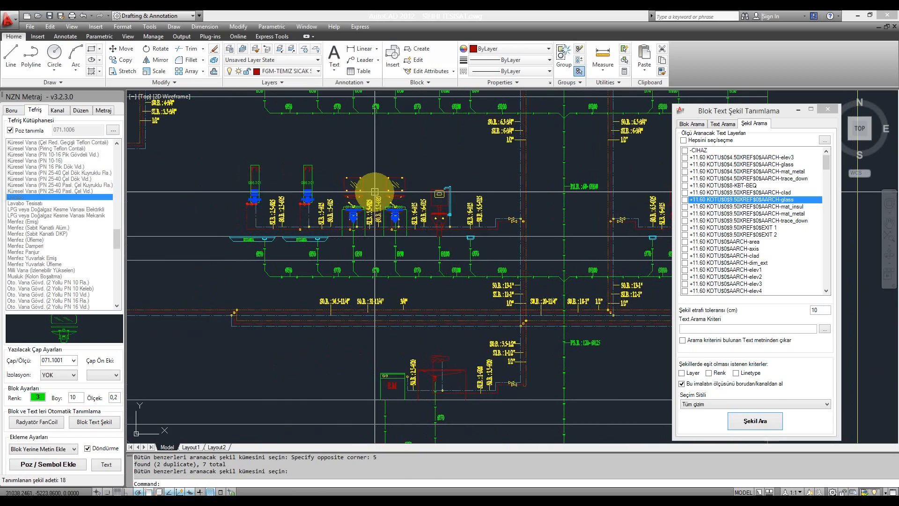
scroll(376, 192, down, 10)
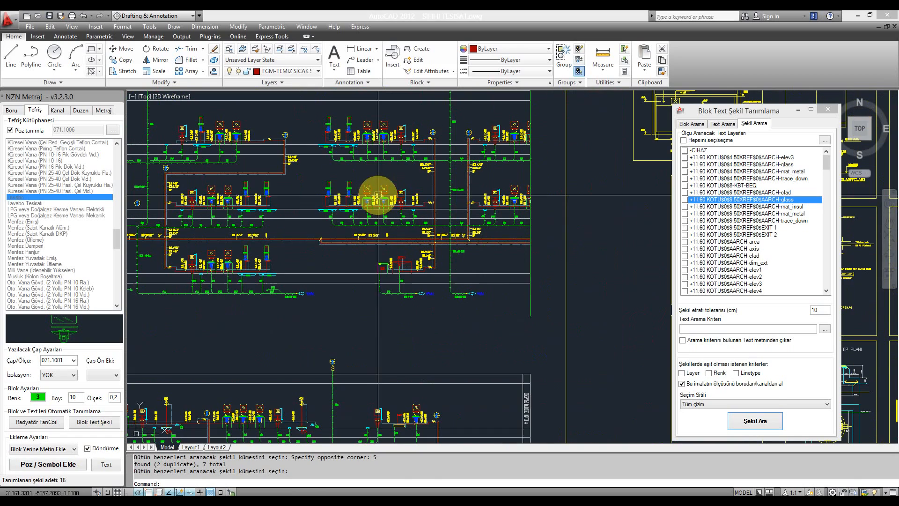
mouse_move(370, 263)
middle_down()
mouse_move(407, 265)
mouse_move(463, 238)
middle_up()
scroll(352, 248, up, 2)
scroll(352, 248, up, 5)
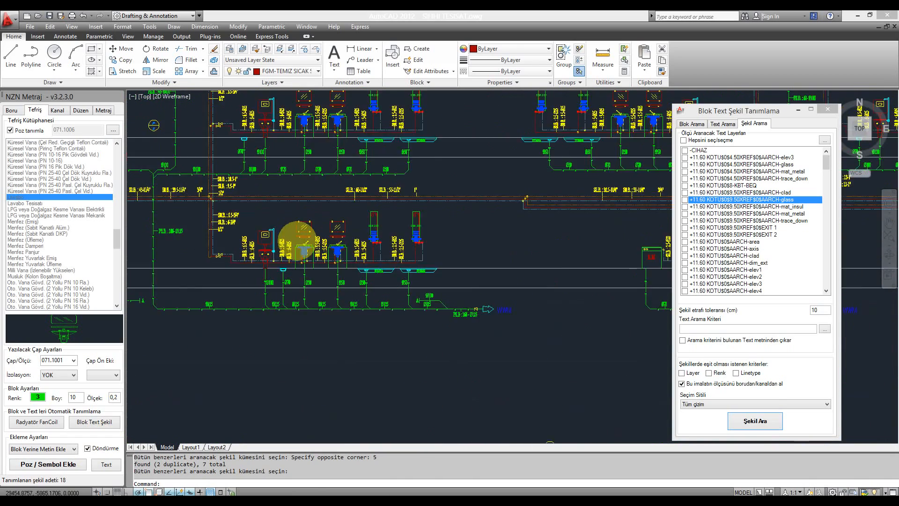
scroll(351, 213, down, 3)
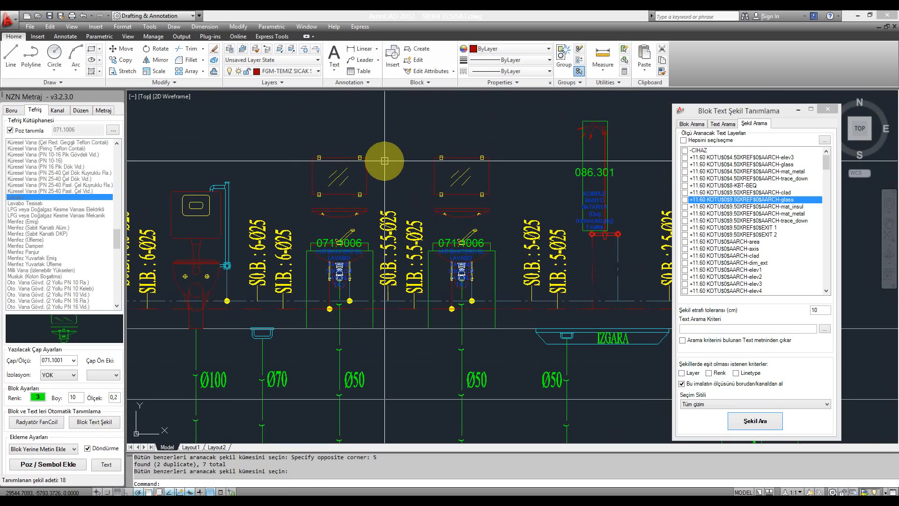
scroll(385, 161, up, 2)
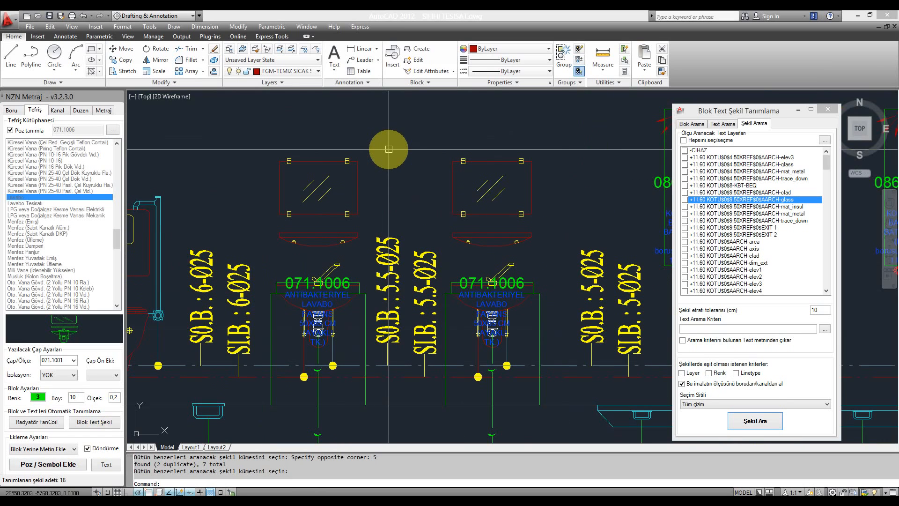
scroll(389, 150, down, 3)
mouse_move(363, 179)
middle_down()
mouse_move(411, 211)
mouse_move(657, 269)
middle_up()
mouse_move(323, 268)
middle_down()
mouse_move(514, 249)
mouse_move(605, 225)
middle_up()
scroll(508, 225, up, 6)
scroll(314, 190, down, 2)
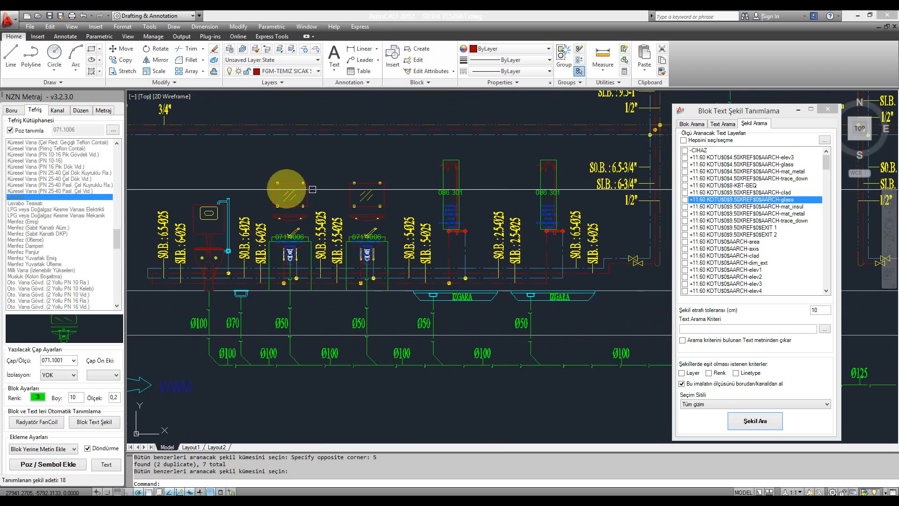
- Generate the approximate cost estimate (Yaklaşık Maliyet), review the 071.1006 washbasin row in the Excel workbook and close it
click(104, 111)
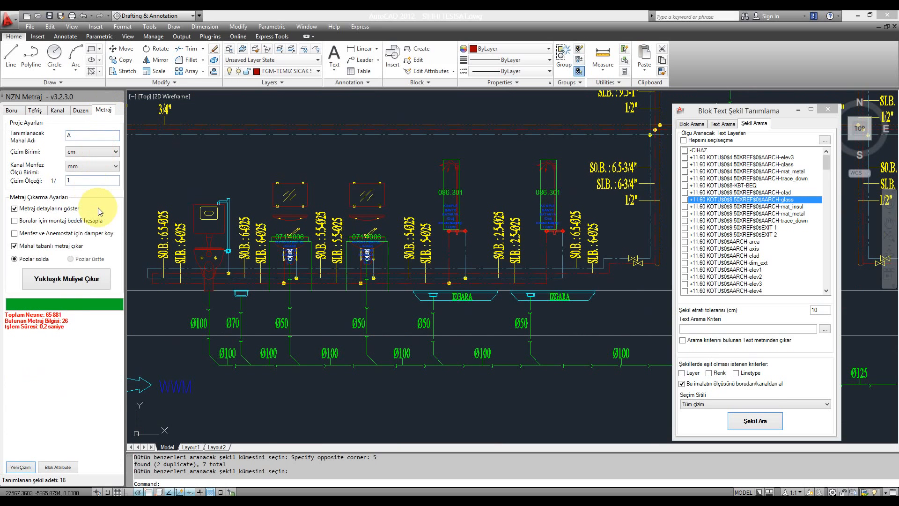
click(70, 280)
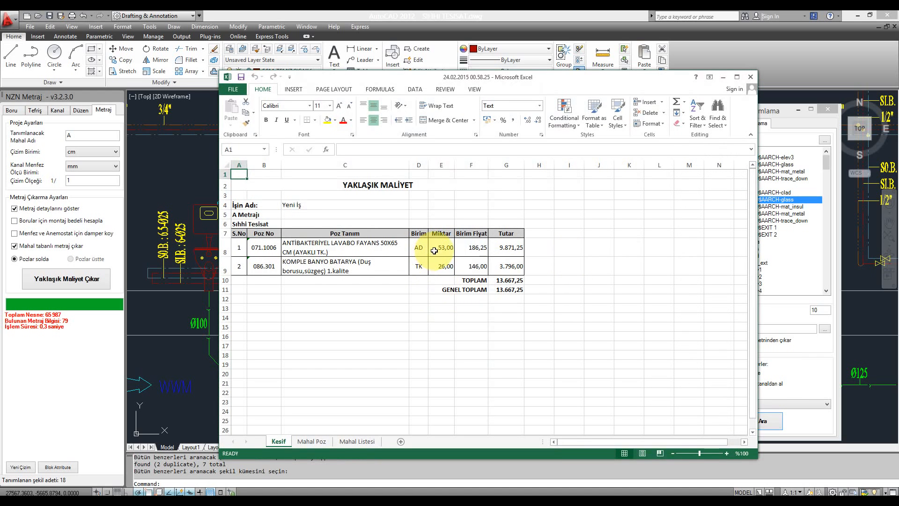
drag(295, 243, 480, 246)
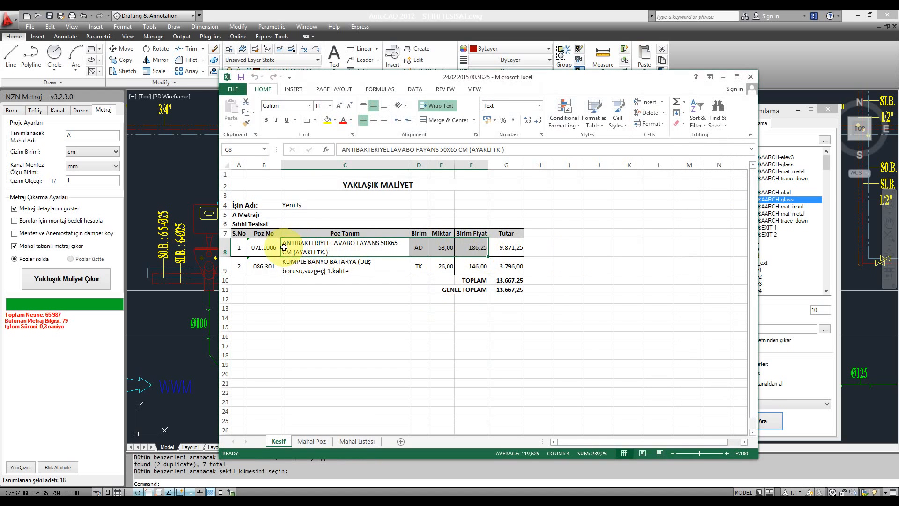
drag(260, 246, 474, 249)
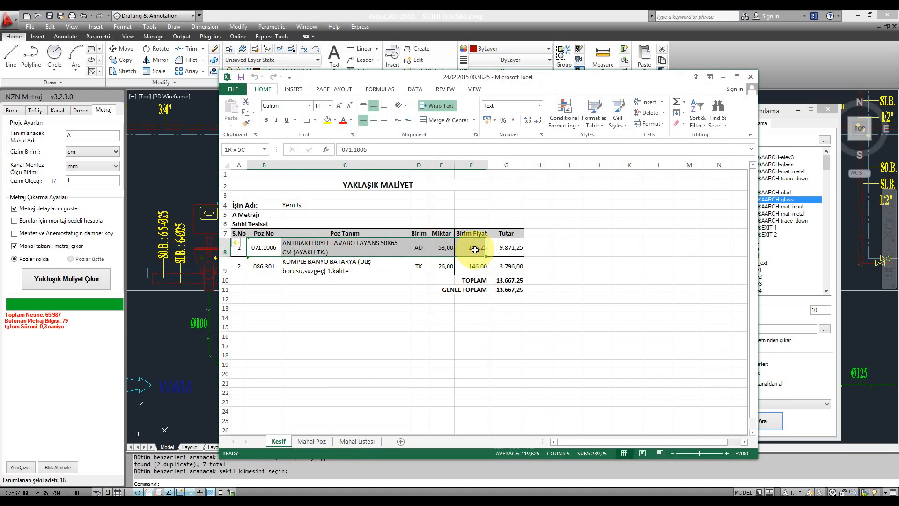
click(546, 246)
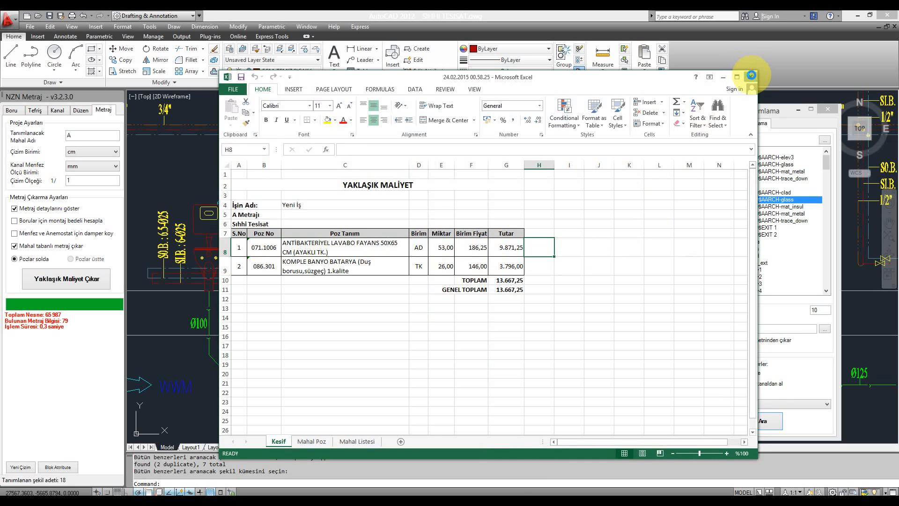
click(751, 76)
click(454, 264)
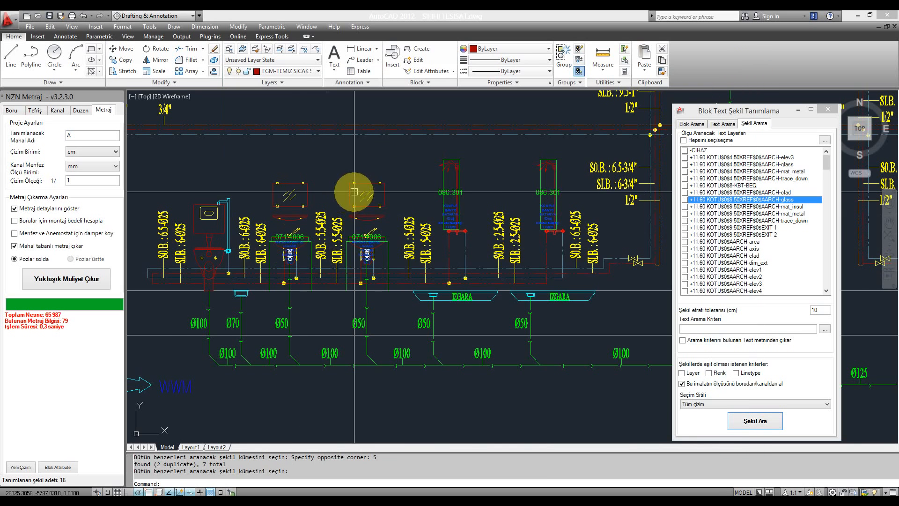
- Examine the fixtures on the top floor of the riser diagram and locate a toilet without an item label
scroll(354, 192, down, 6)
mouse_move(408, 174)
middle_down()
mouse_move(293, 344)
mouse_move(213, 347)
middle_up()
middle_drag(459, 286, 388, 294)
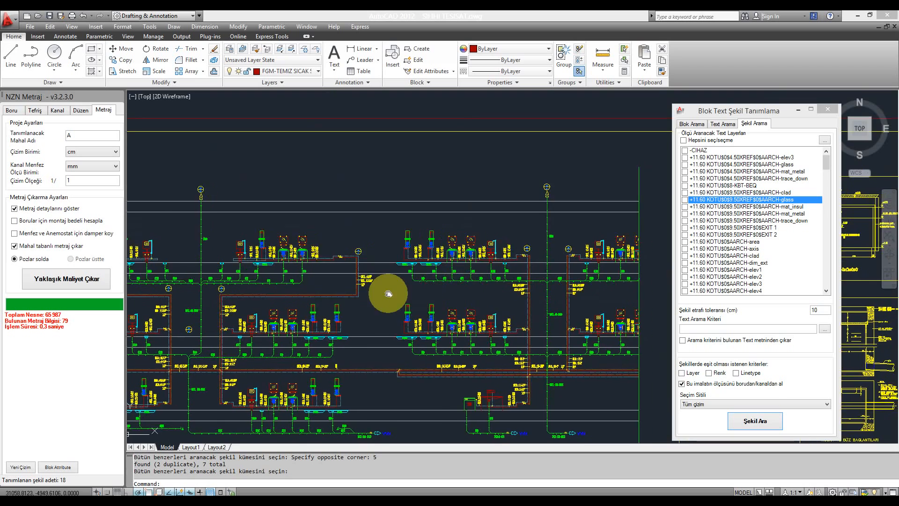
scroll(389, 293, up, 8)
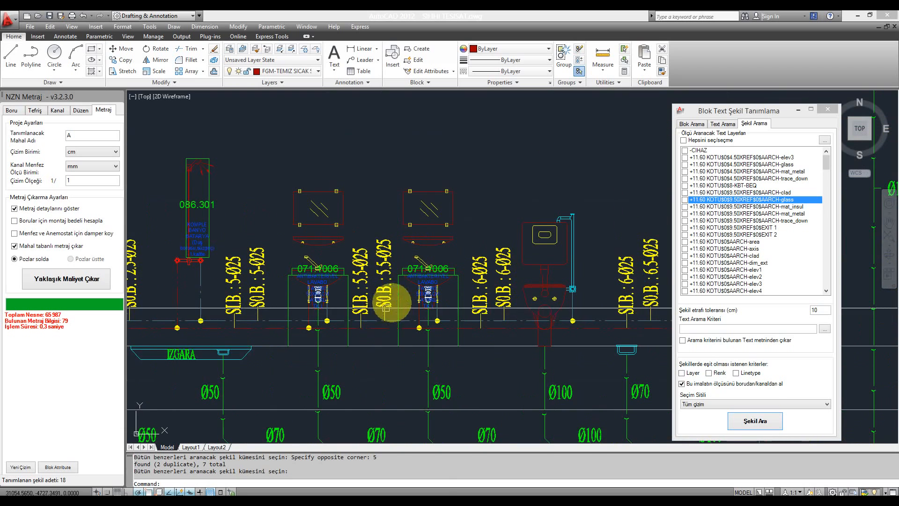
scroll(392, 302, down, 2)
middle_drag(213, 336, 191, 293)
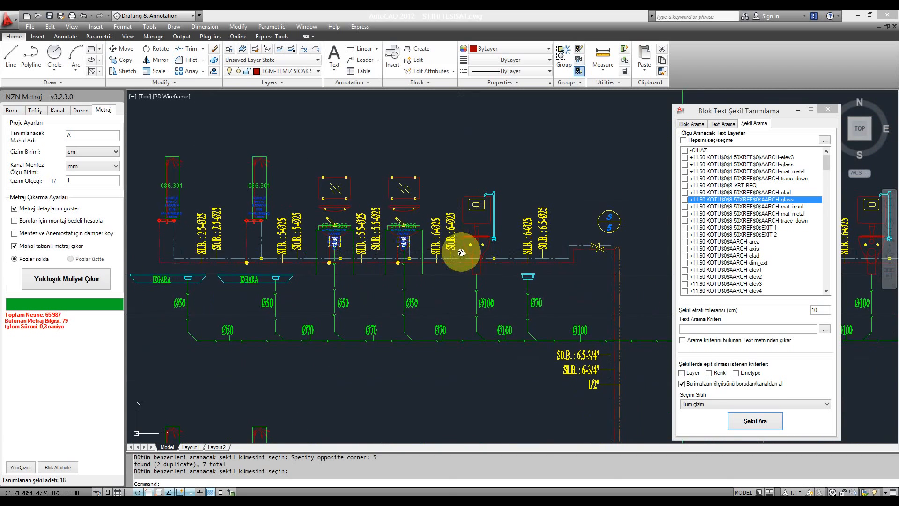
middle_drag(462, 253, 386, 277)
scroll(404, 256, up, 5)
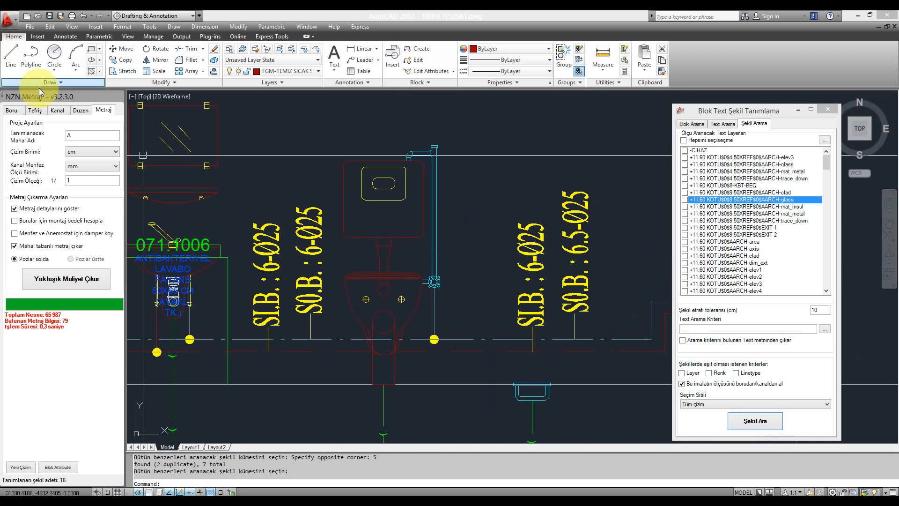
- Search the item library for "klozet" and choose item 079.600, the child-use toilet with cistern
click(34, 110)
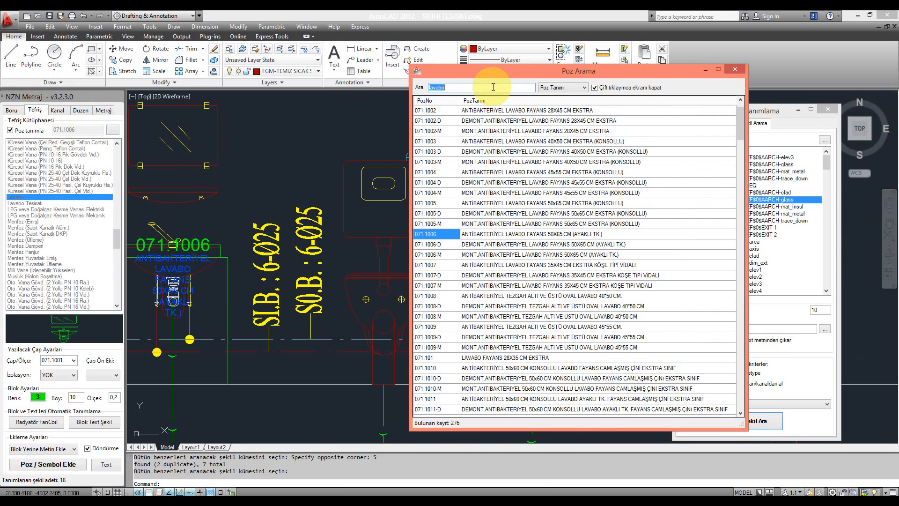
text(kolzet)
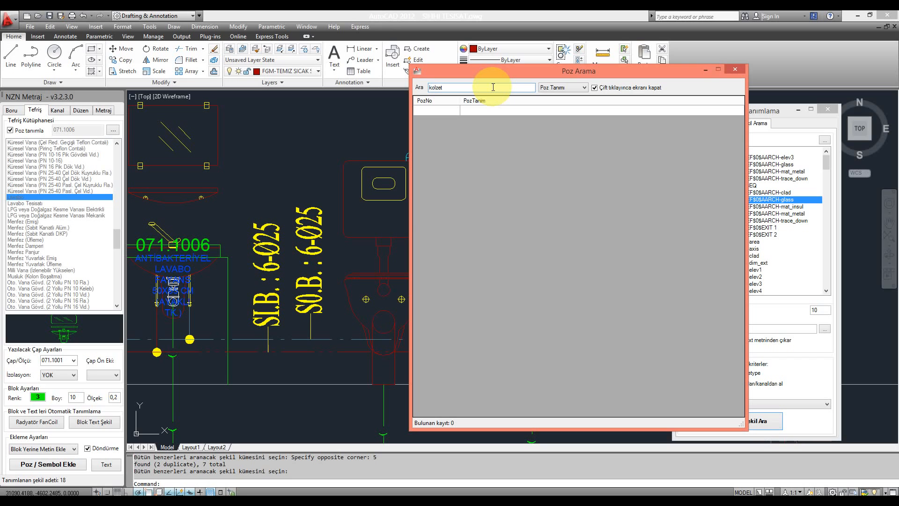
key(BackSpace)
key(BackSpace)
key(BackSpace)
text(l)
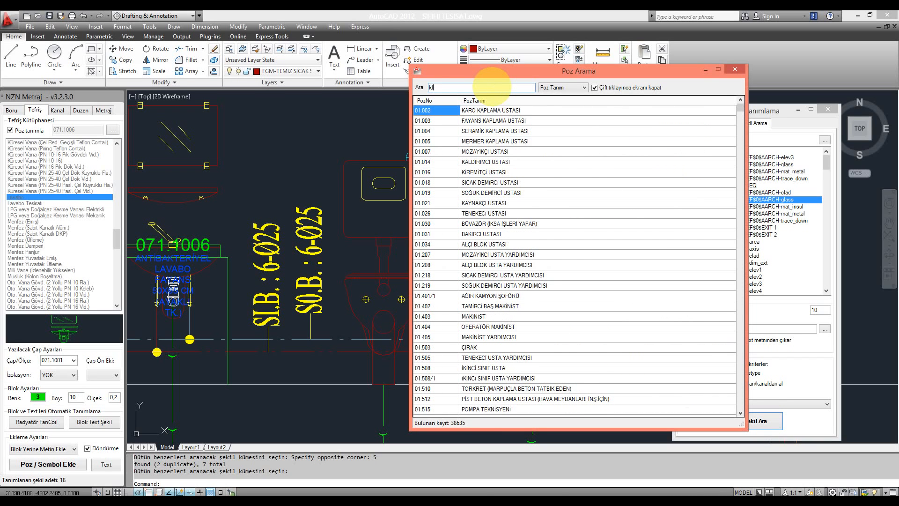
text(ozet)
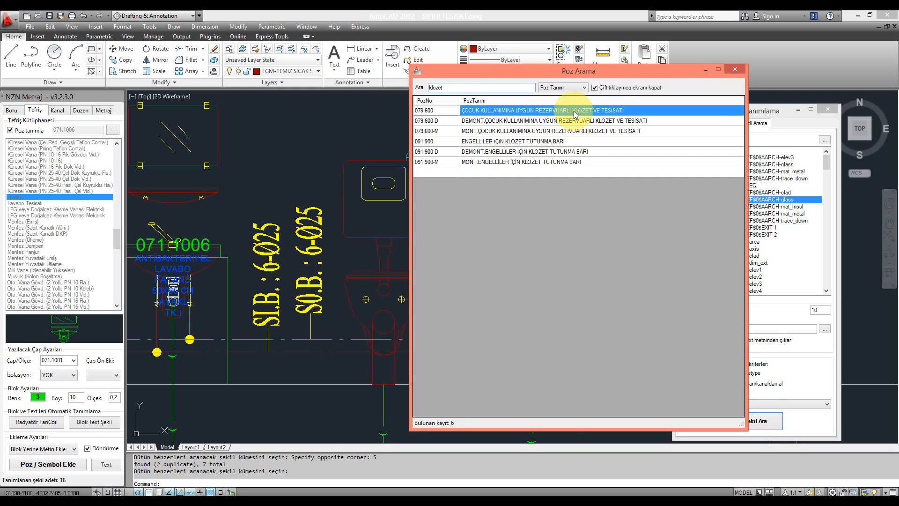
double_click(575, 115)
- Run the shape search on the whole drawing with the unlabelled toilet's cistern and flush-plate lines as the sample, assigning 079.600 to its matches
scroll(396, 166, down, 3)
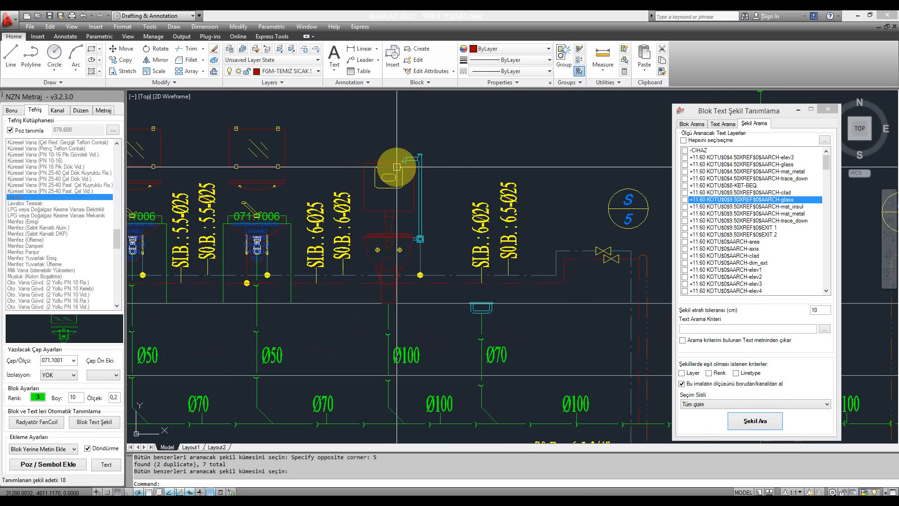
click(749, 420)
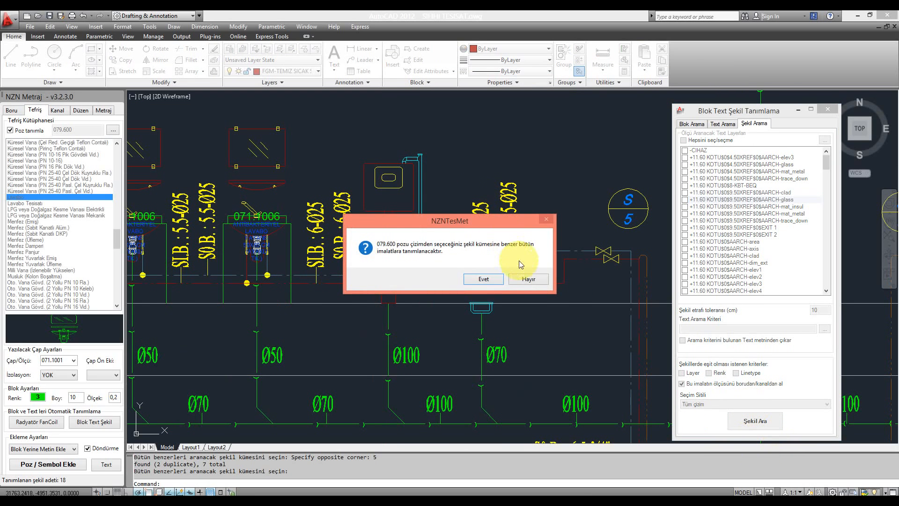
click(497, 281)
scroll(442, 177, up, 3)
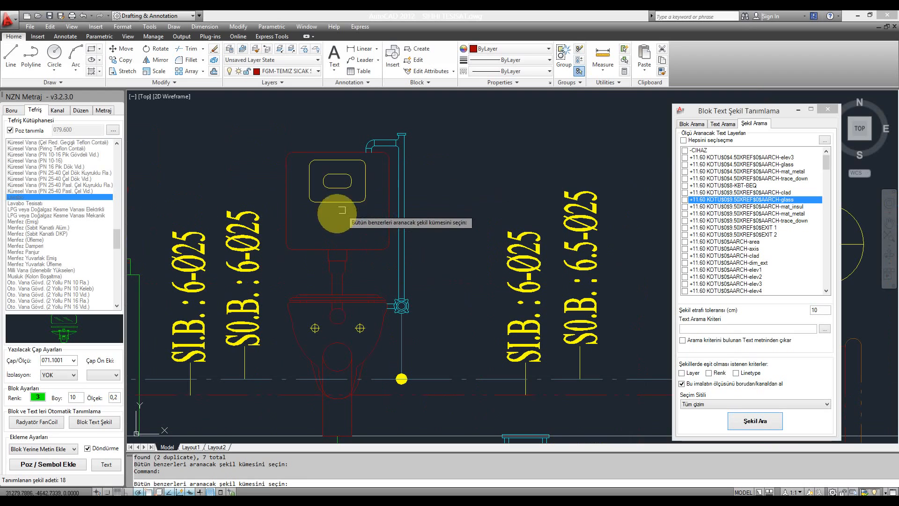
click(335, 207)
click(272, 125)
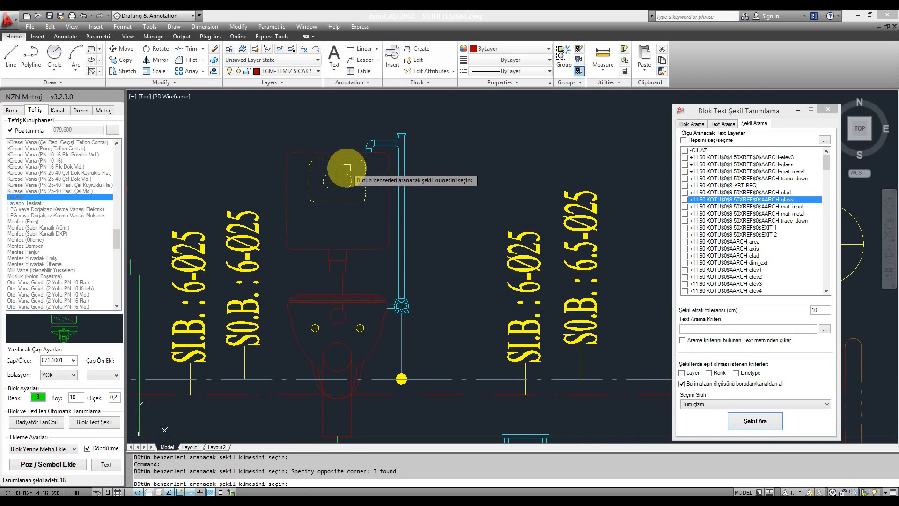
key(Return)
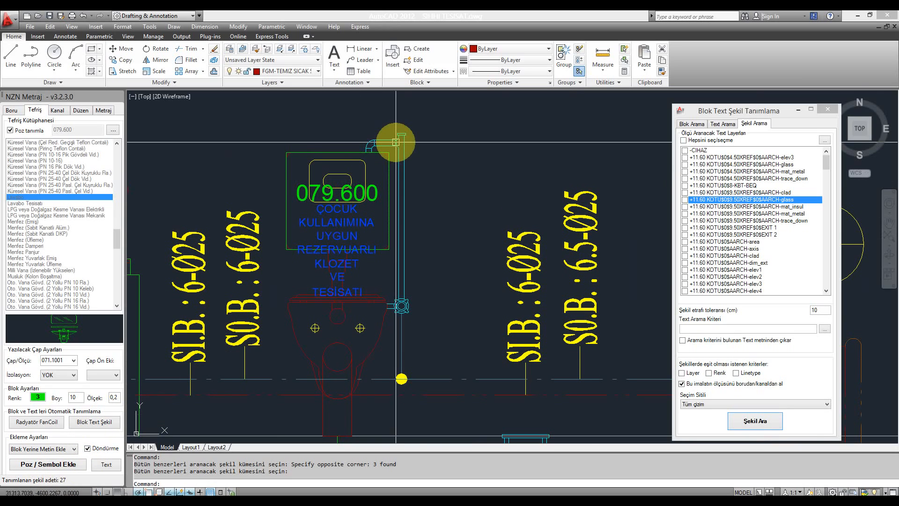
- Check the toilets on the different floors and risers of the drawing for 079.600 labels
scroll(399, 143, down, 3)
scroll(341, 161, down, 5)
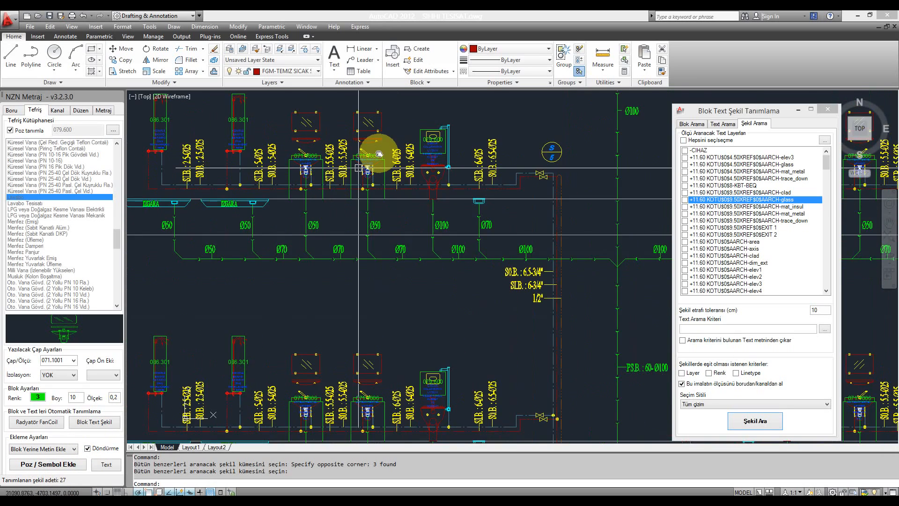
scroll(433, 205, up, 6)
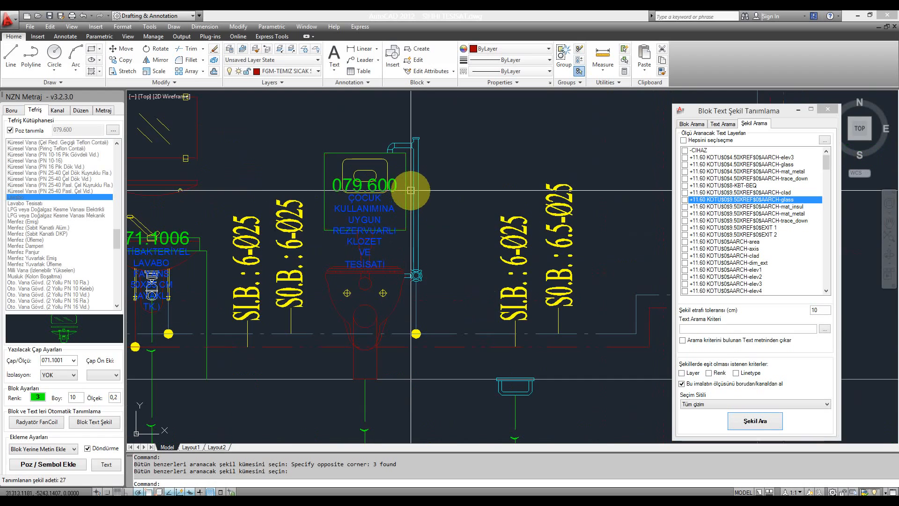
scroll(344, 197, down, 2)
scroll(412, 230, down, 4)
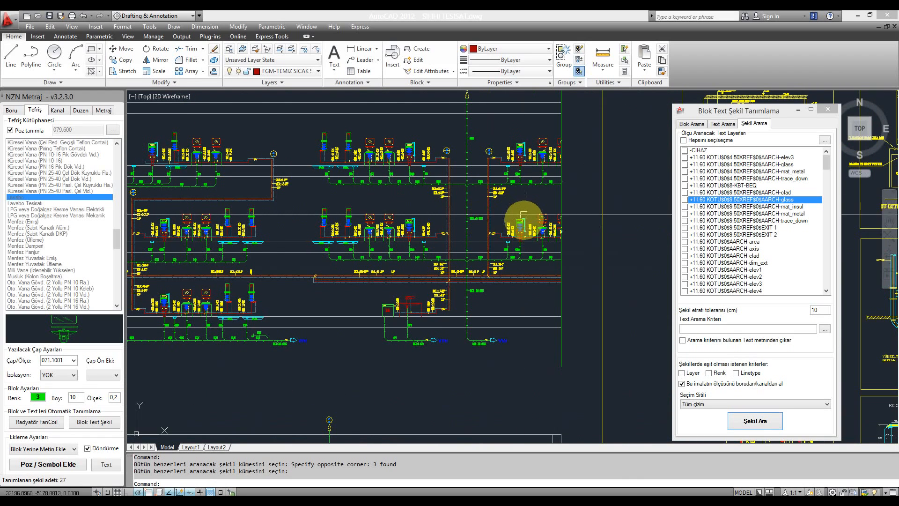
scroll(524, 215, up, 5)
scroll(532, 216, up, 3)
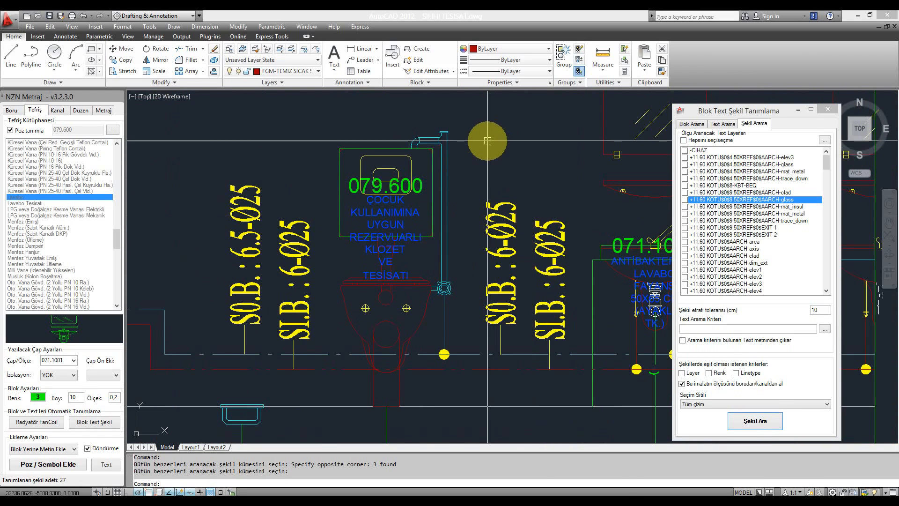
scroll(487, 145, down, 7)
middle_drag(299, 237, 644, 307)
middle_drag(564, 222, 384, 369)
scroll(430, 311, down, 2)
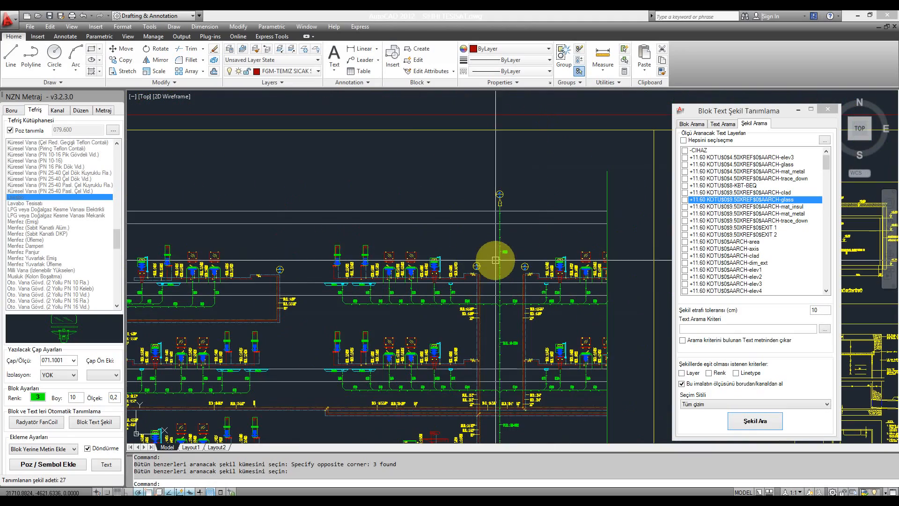
middle_drag(219, 322, 560, 236)
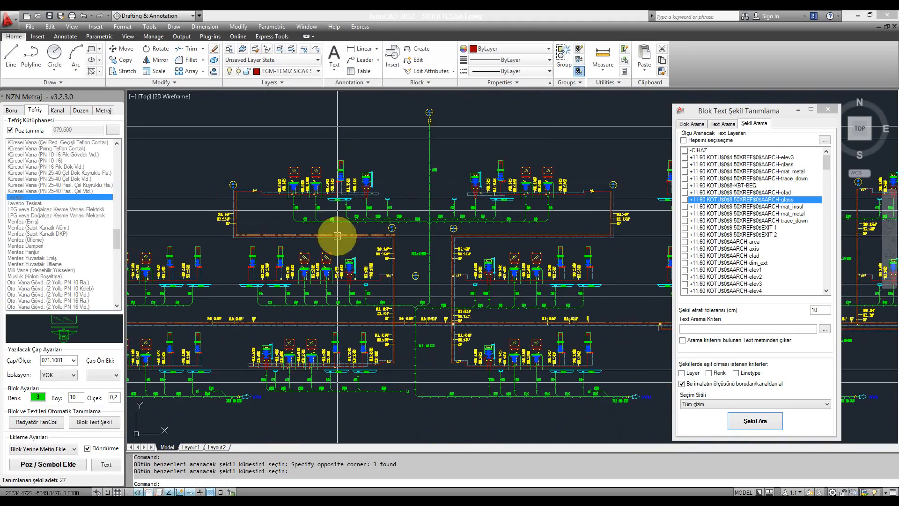
middle_drag(337, 237, 560, 250)
middle_drag(317, 287, 371, 241)
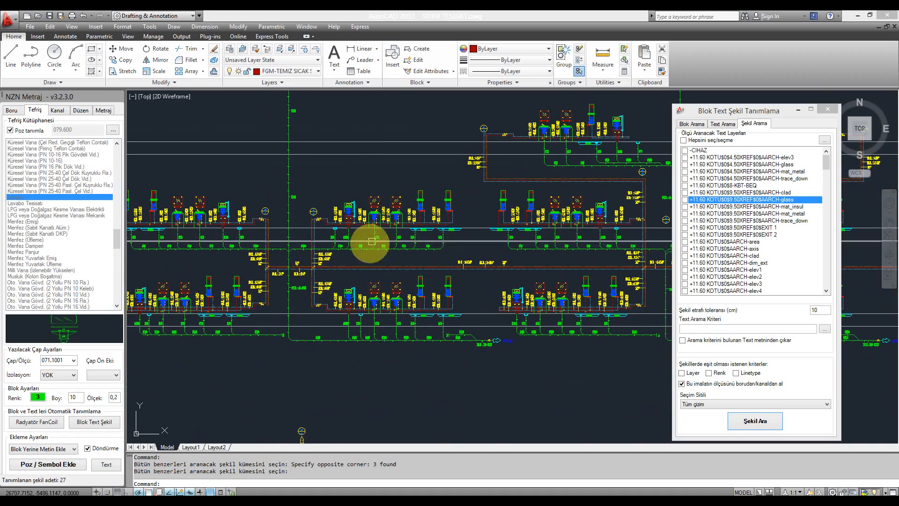
scroll(313, 305, up, 3)
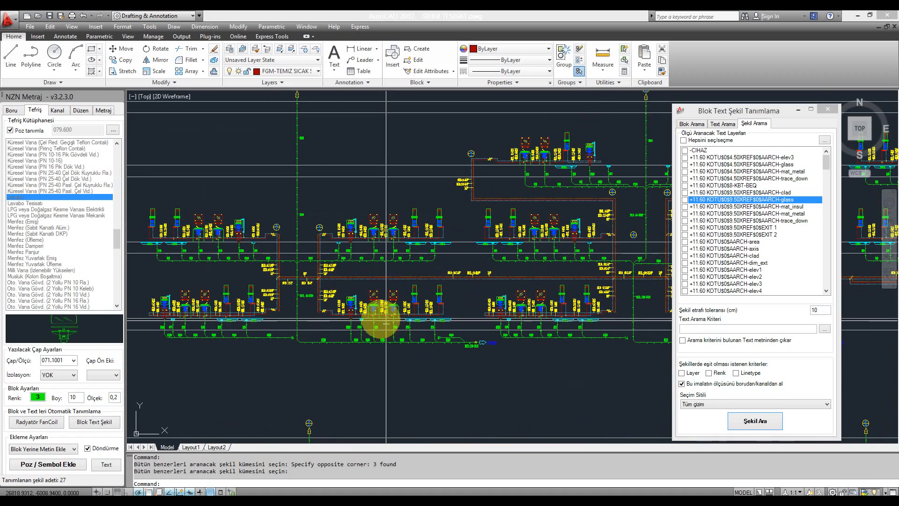
scroll(328, 310, up, 2)
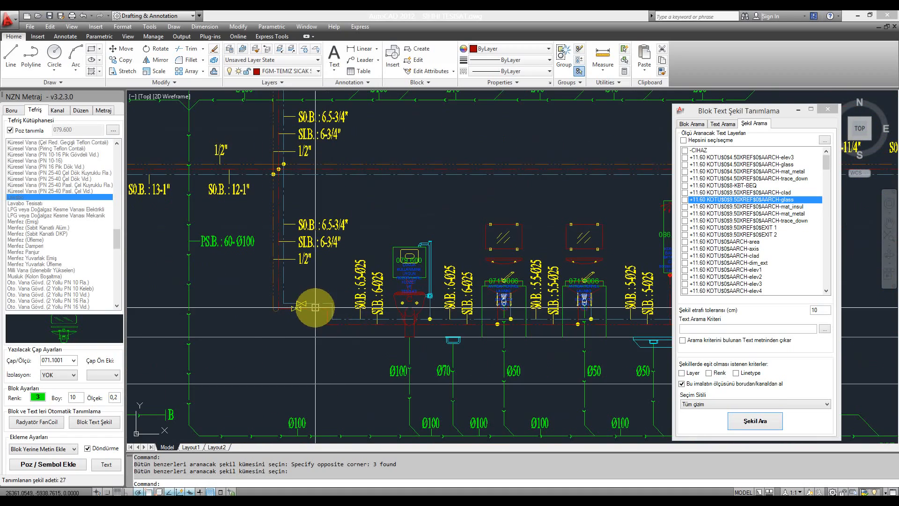
- Locate the unlabelled urinals in the lower riser diagram, search the item library for "pisuar" and choose item 080.101
scroll(315, 307, down, 5)
scroll(395, 165, up, 2)
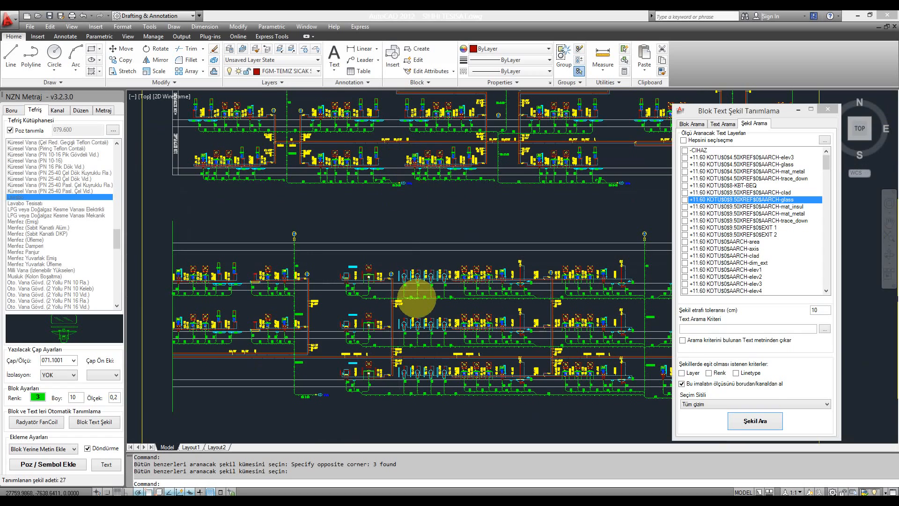
scroll(410, 247, up, 4)
scroll(406, 244, up, 3)
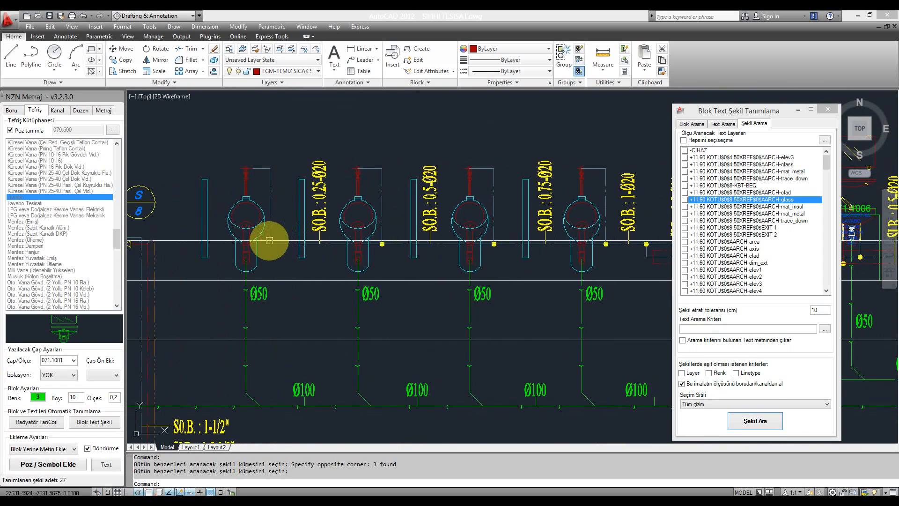
scroll(271, 240, up, 5)
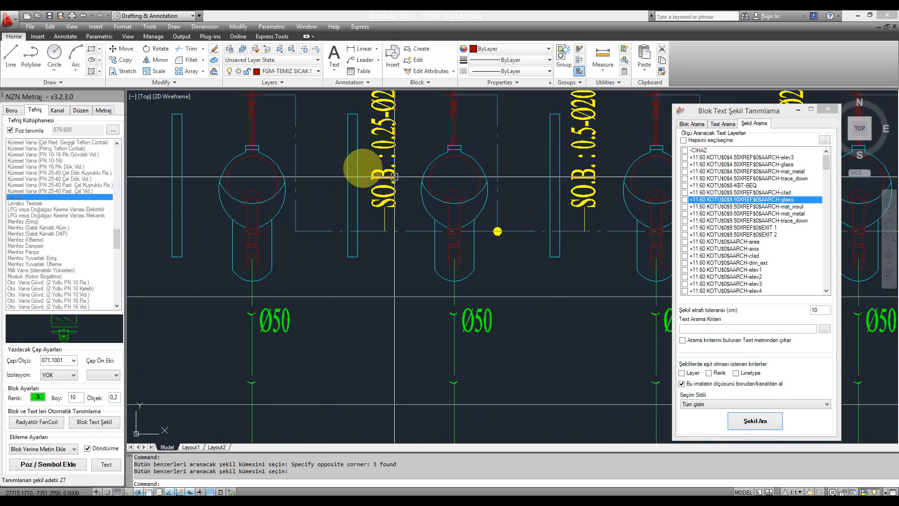
click(115, 131)
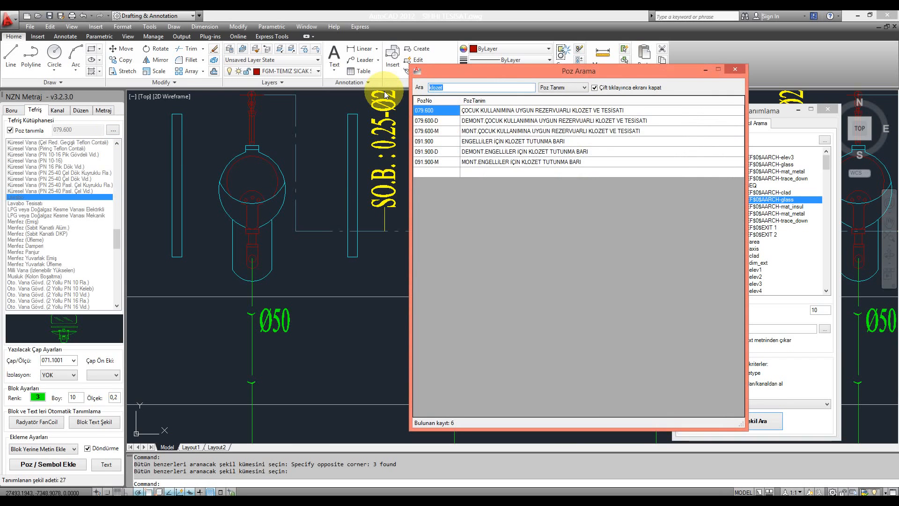
text(pisuar)
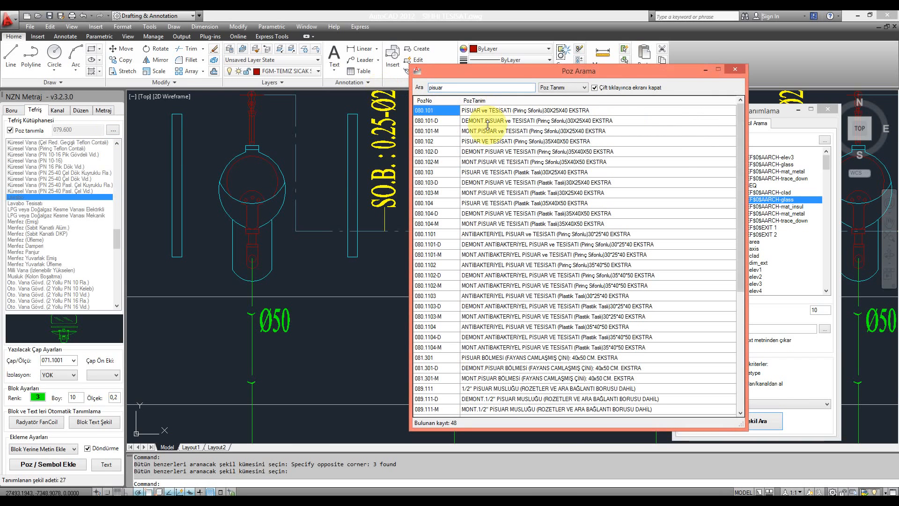
double_click(556, 111)
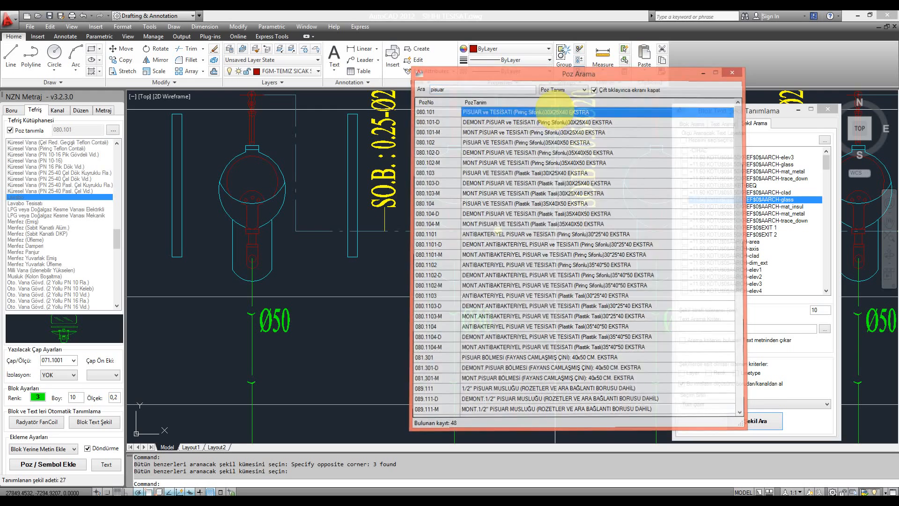
- Run the shape search on the whole drawing with two lines of an unlabelled urinal's body as the sample, assigning 080.101 to its matches
scroll(437, 176, down, 2)
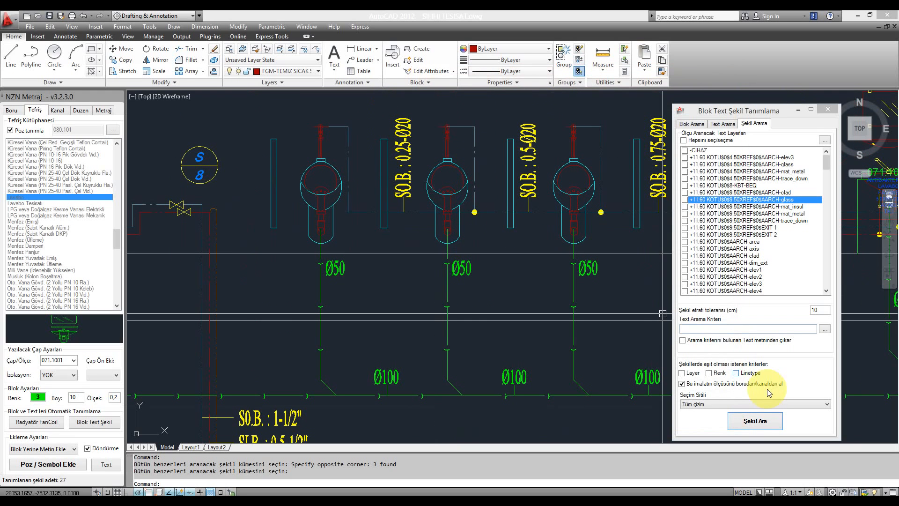
click(760, 422)
click(483, 280)
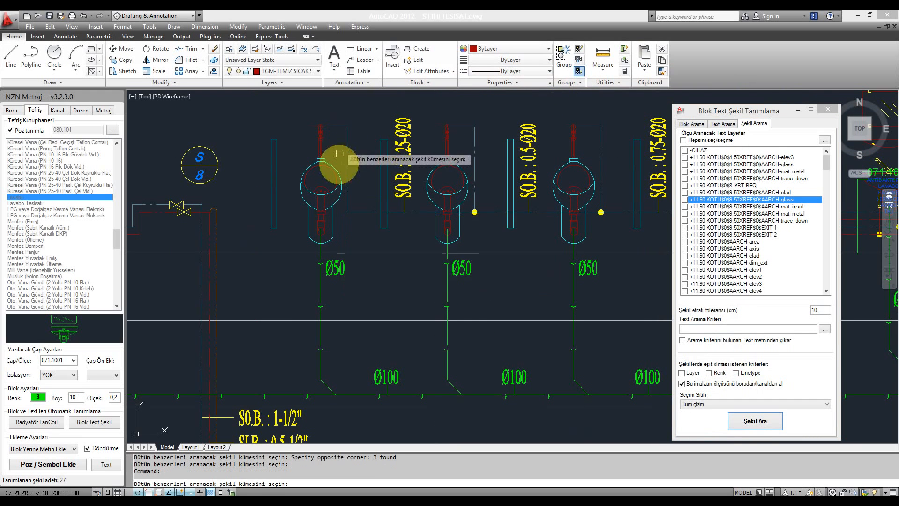
scroll(340, 169, up, 5)
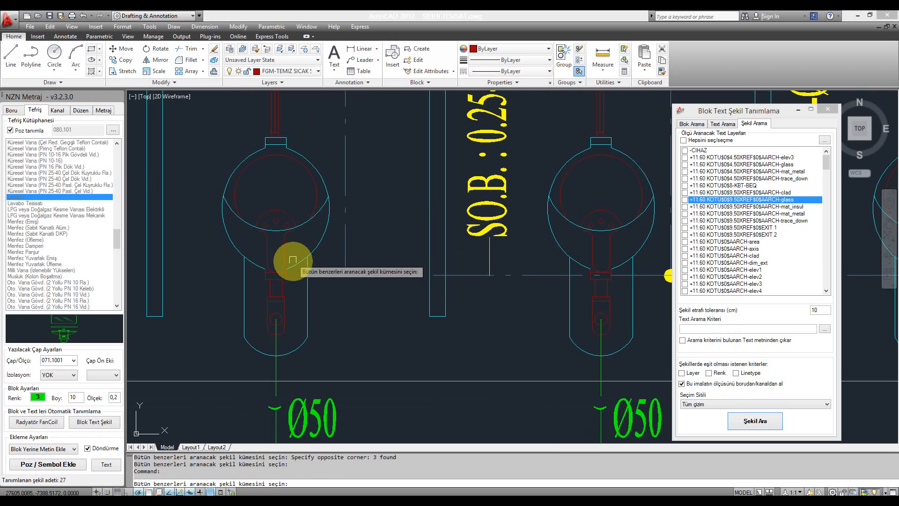
click(295, 264)
click(259, 266)
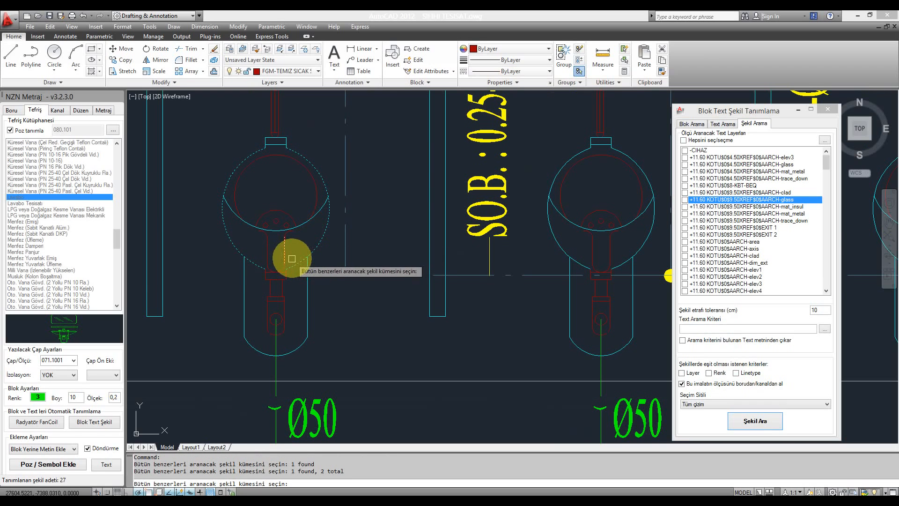
key(Return)
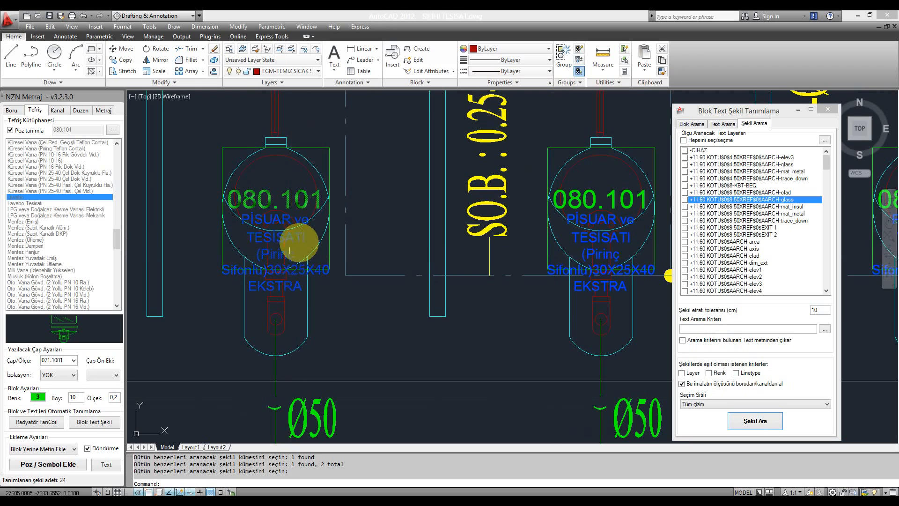
- Check the urinals on the different floors of the riser diagram for 080.101 labels
scroll(318, 223, down, 4)
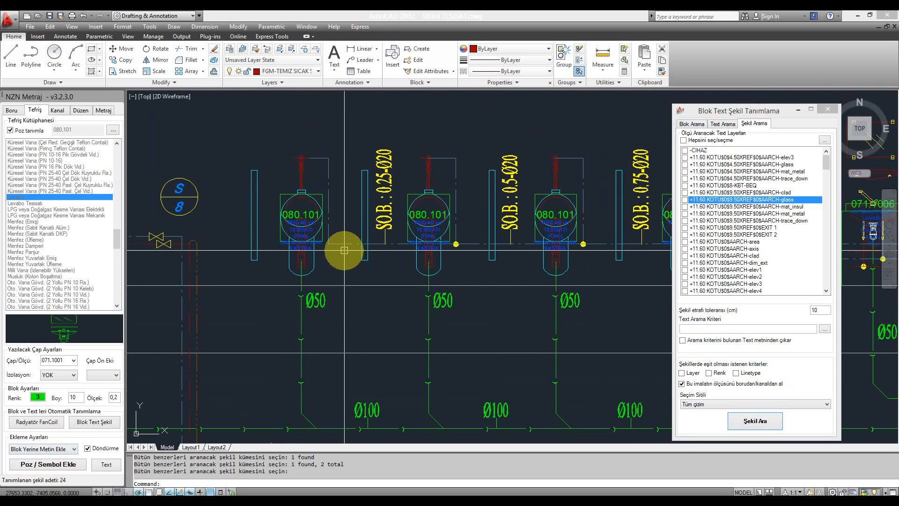
scroll(344, 251, down, 3)
scroll(445, 267, down, 2)
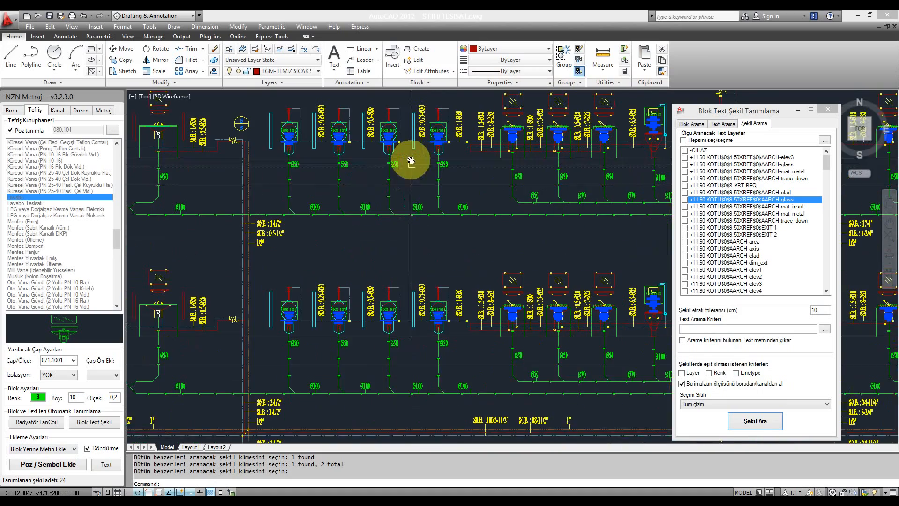
scroll(302, 313, up, 7)
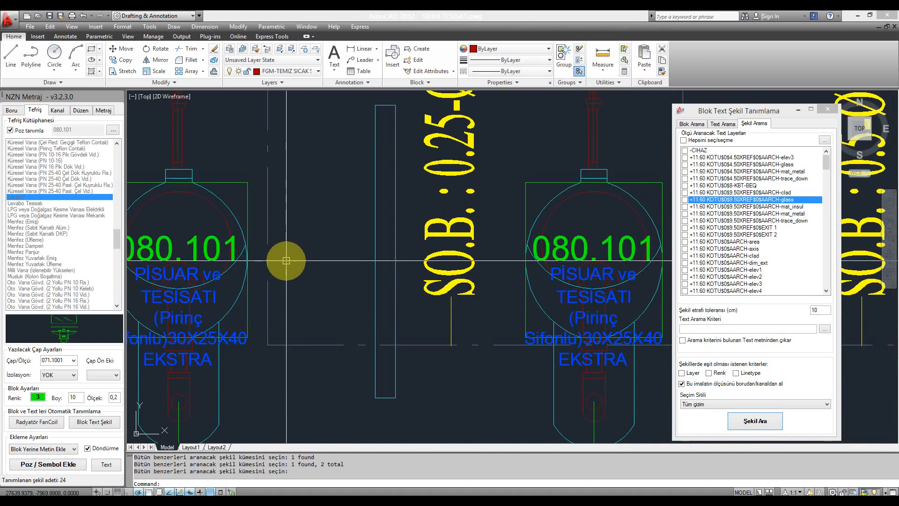
scroll(323, 285, down, 5)
scroll(317, 261, down, 4)
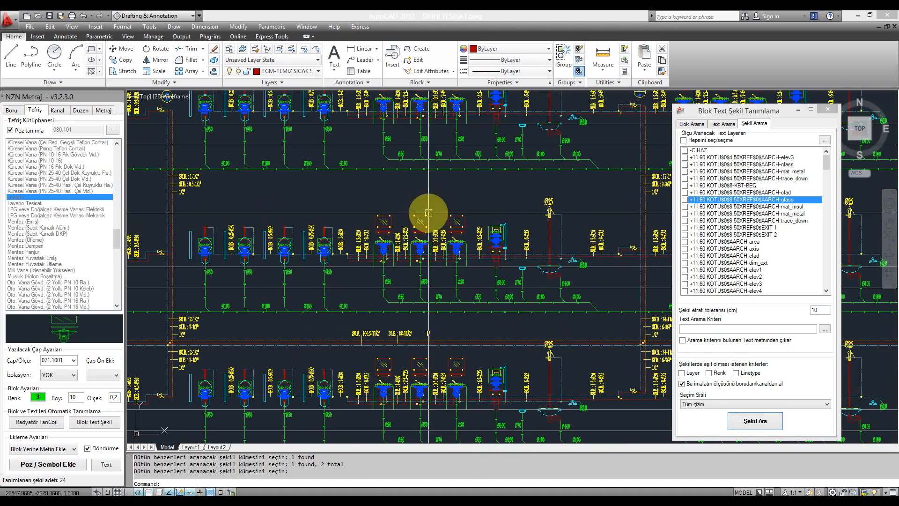
scroll(323, 324, up, 7)
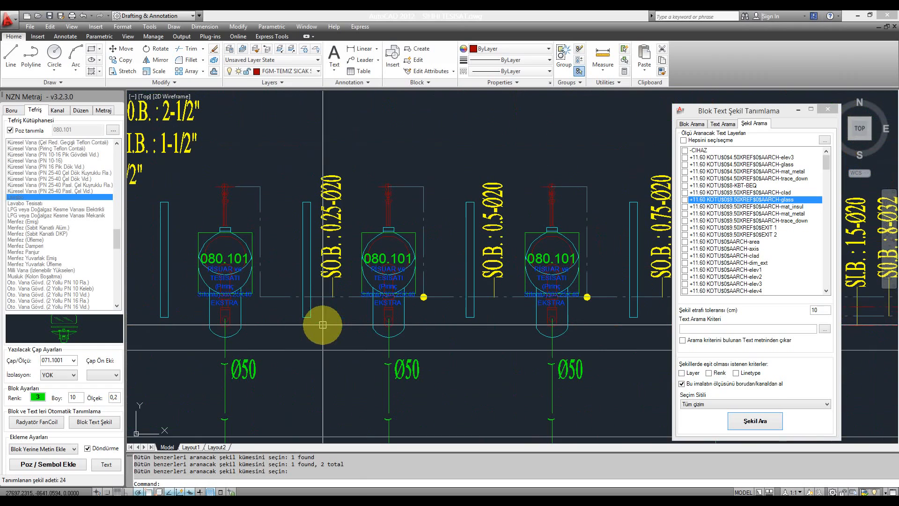
scroll(323, 325, down, 6)
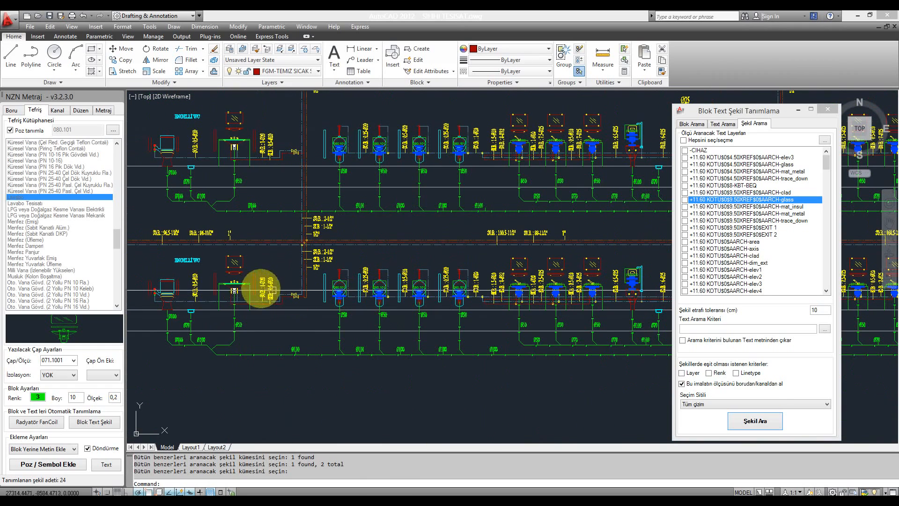
- Produce the approximate cost estimate (Yaklaşık Maliyet) for the items assigned so far
middle_drag(212, 299, 331, 342)
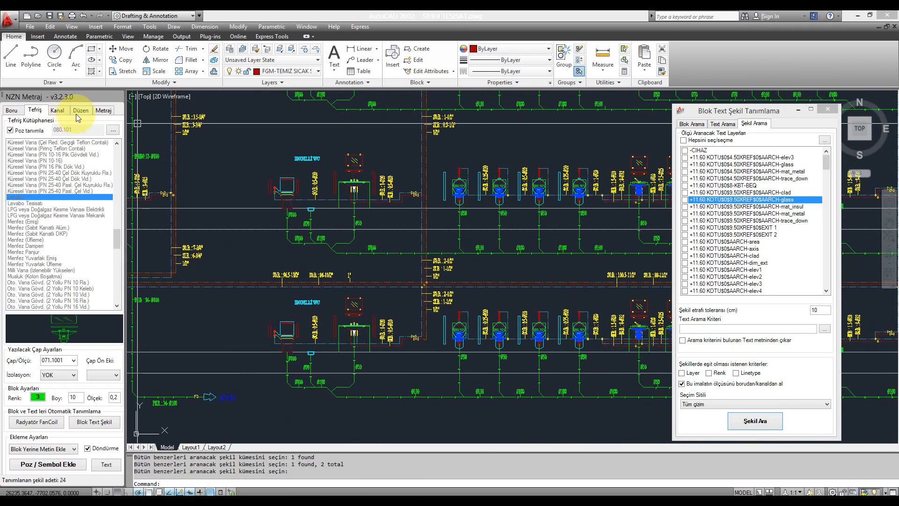
click(103, 110)
click(83, 278)
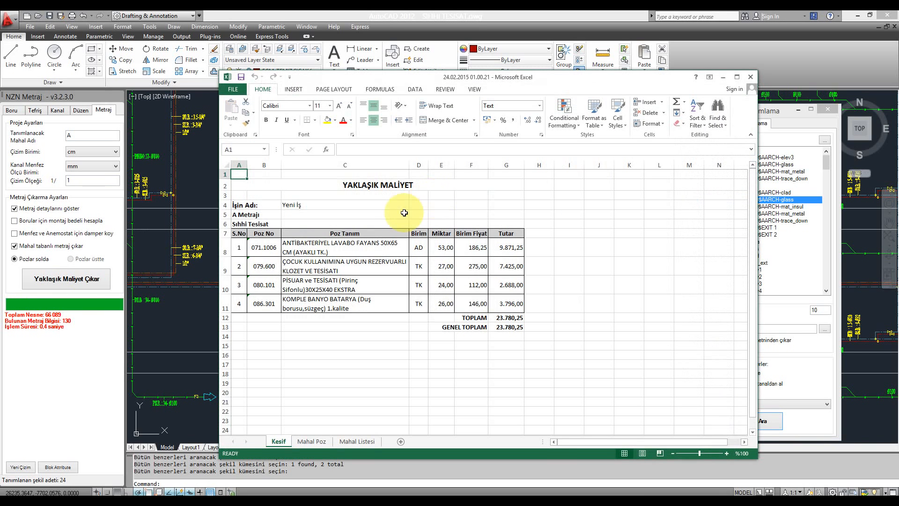
- Review the 079.600 toilet and 080.101 urinal rows of the estimate and close the workbook without saving
drag(277, 269, 474, 265)
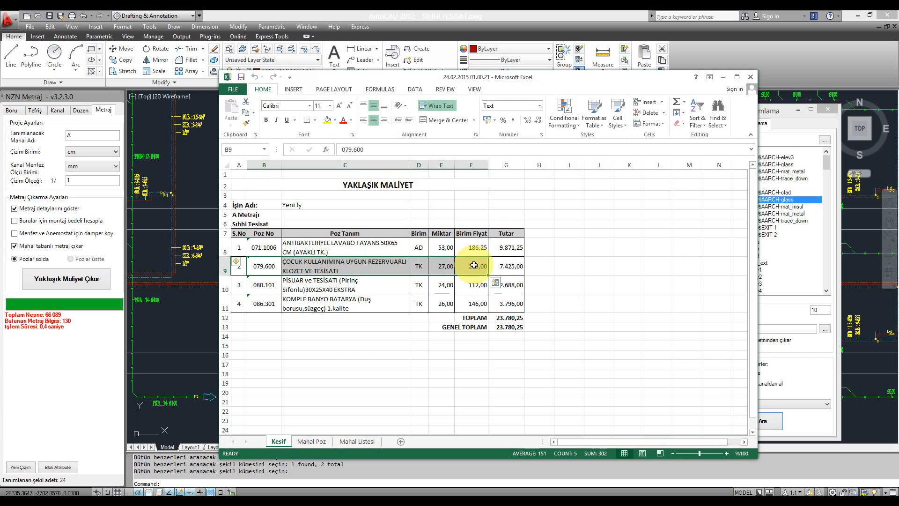
drag(265, 284, 512, 287)
click(539, 284)
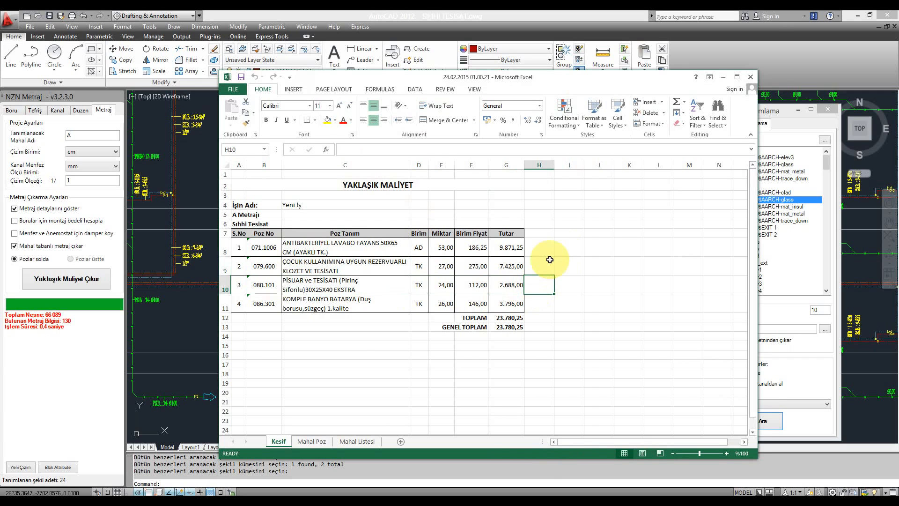
click(751, 76)
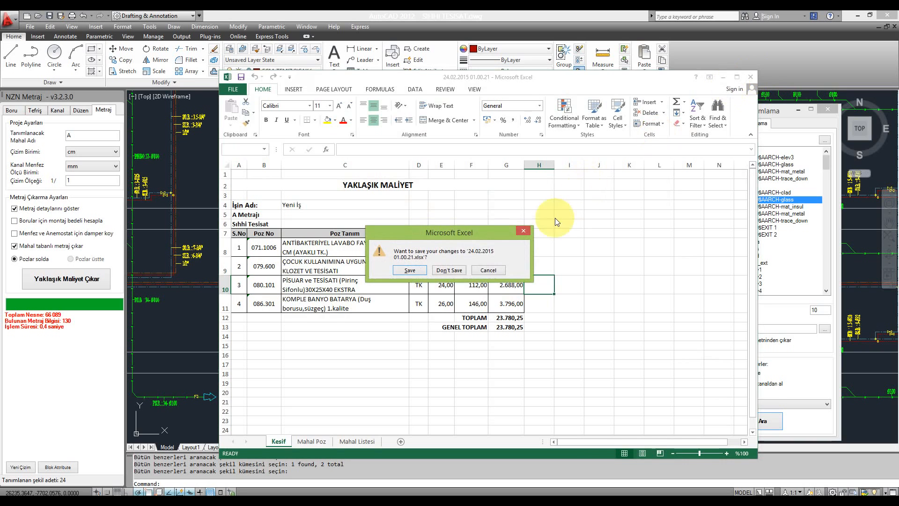
click(448, 270)
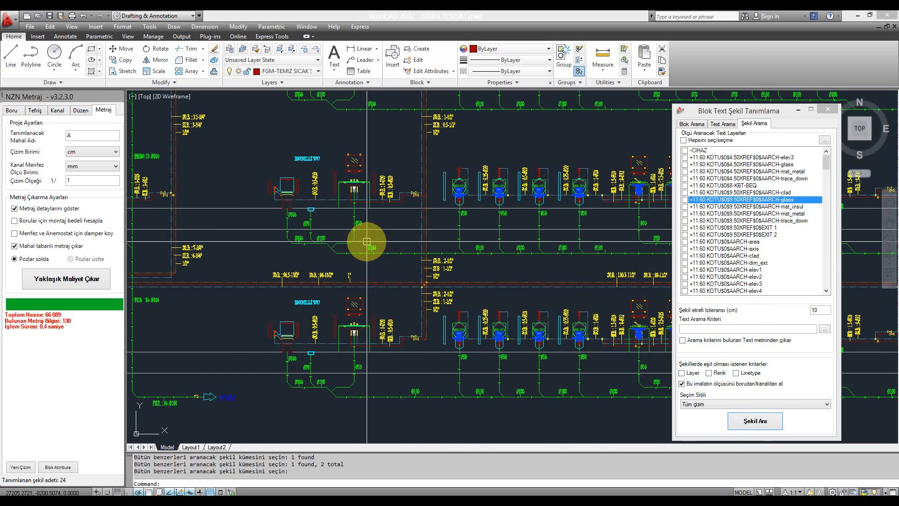
- Locate the floor drain beside the disabled WC, search the item library for "süzgec" and choose item 097.201
scroll(261, 241, up, 7)
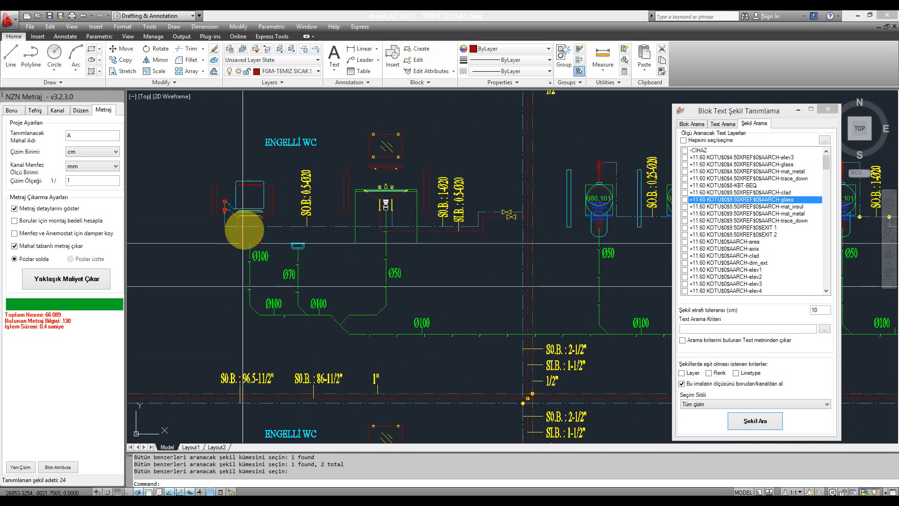
click(41, 114)
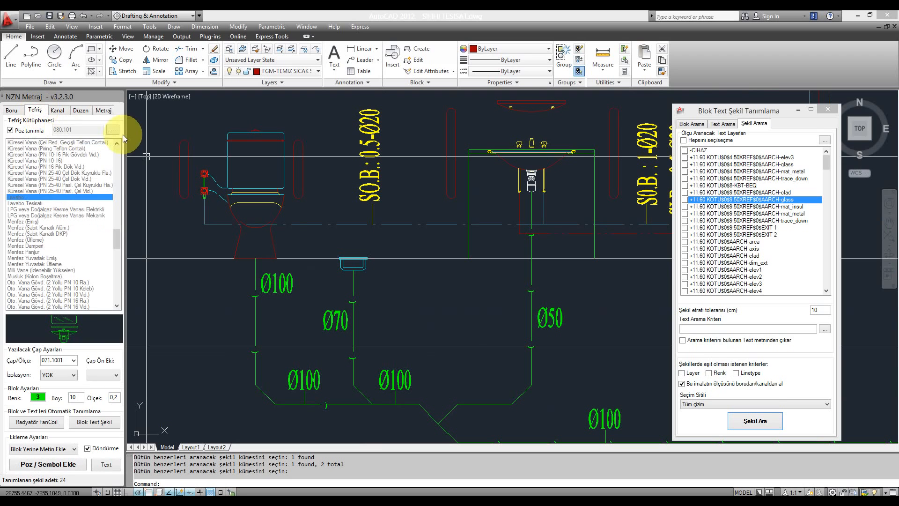
click(112, 129)
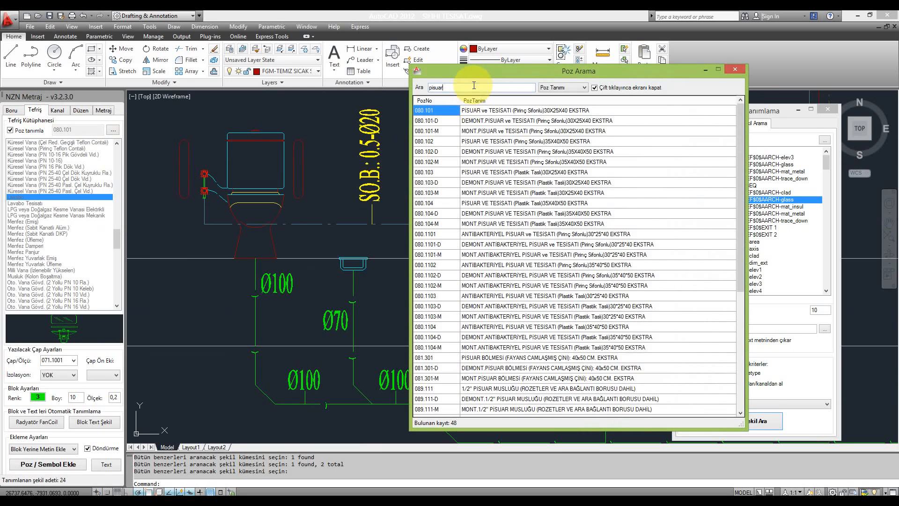
text(süzge)
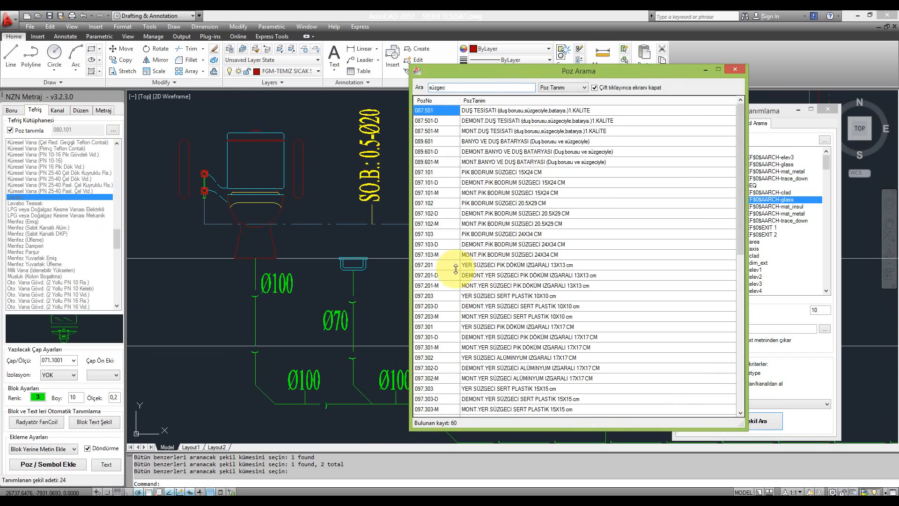
double_click(488, 265)
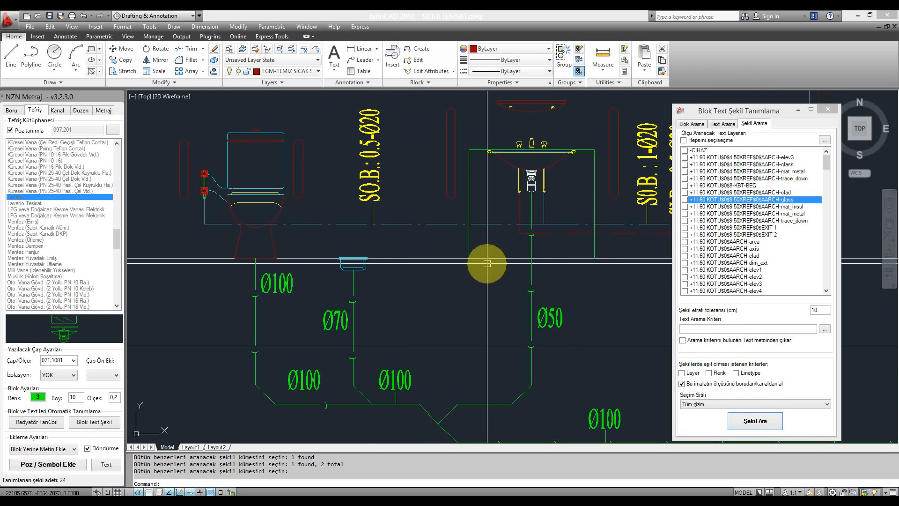
- Run the shape search on the whole drawing with the floor drain's outlines as the sample, assigning 097.201 to its matches
click(761, 421)
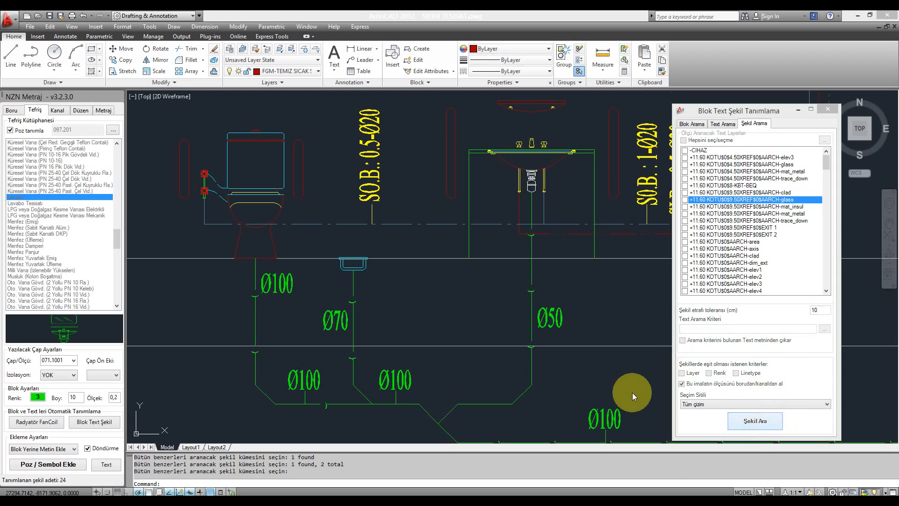
click(492, 286)
scroll(355, 273, up, 5)
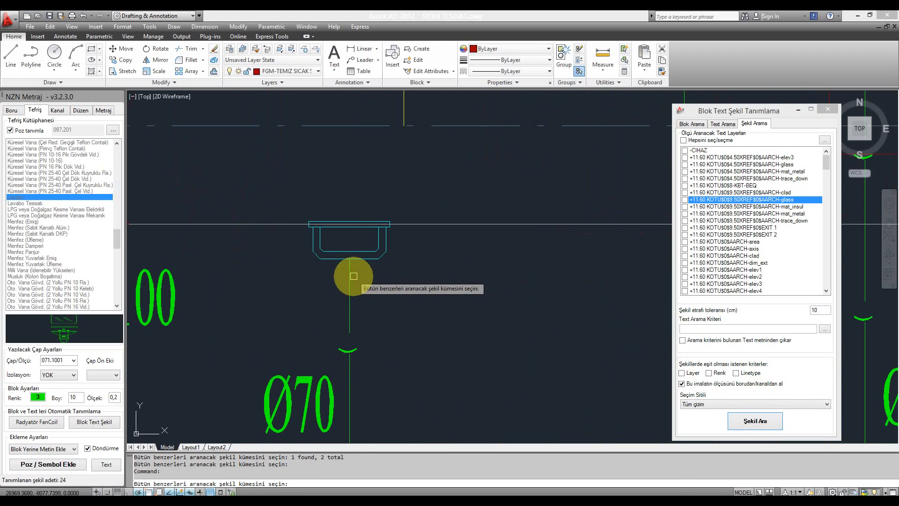
click(293, 201)
click(398, 273)
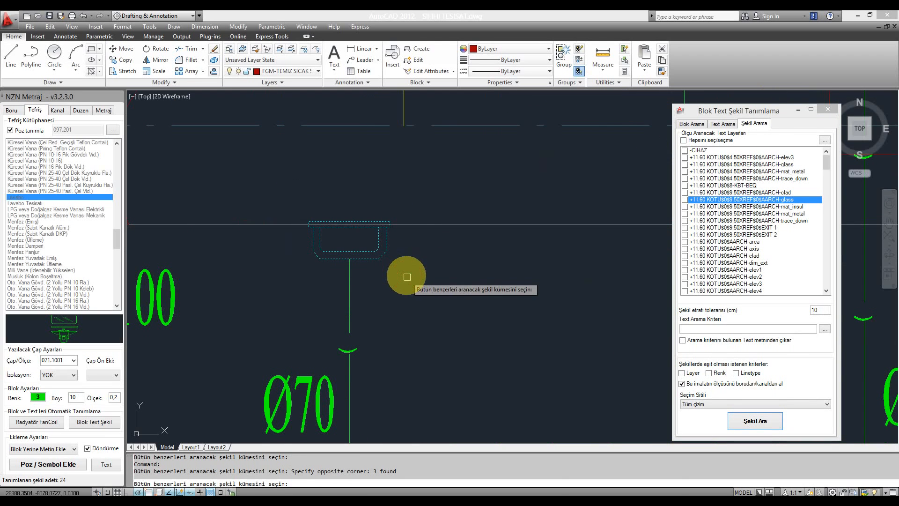
right_click(382, 225)
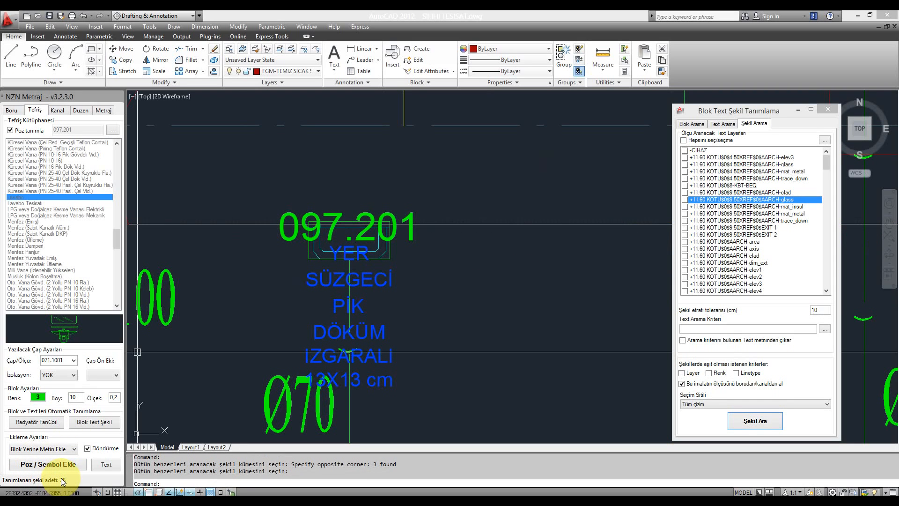
- Check the floor drains on the different floors and risers of the drawing for 097.201 labels
scroll(345, 206, down, 2)
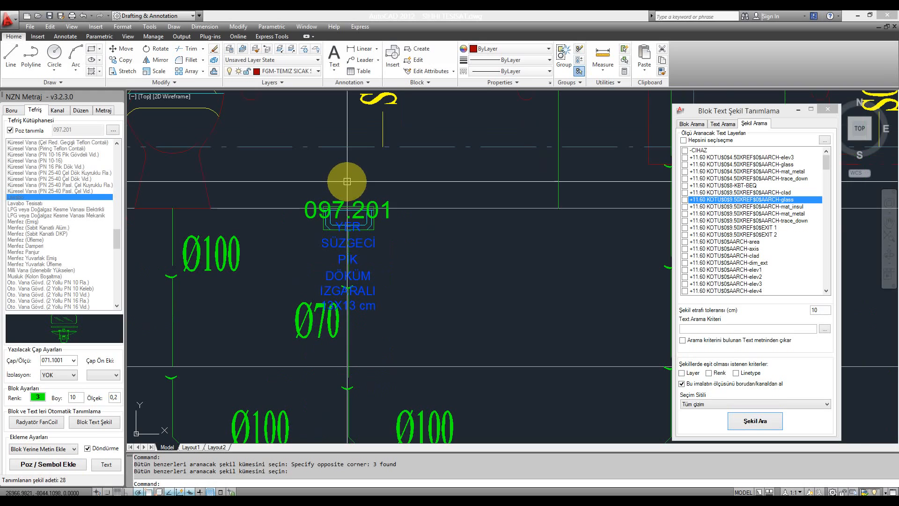
scroll(344, 206, down, 5)
scroll(346, 204, up, 5)
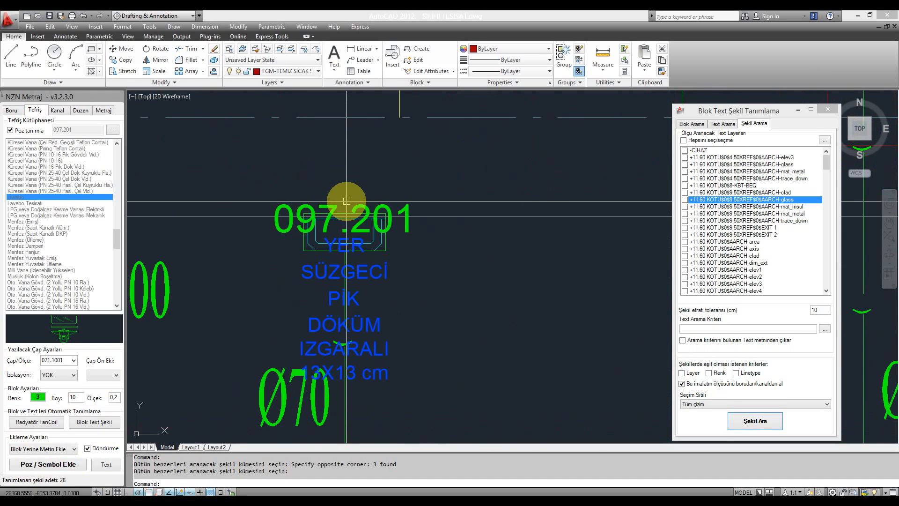
scroll(347, 202, down, 5)
scroll(378, 171, down, 3)
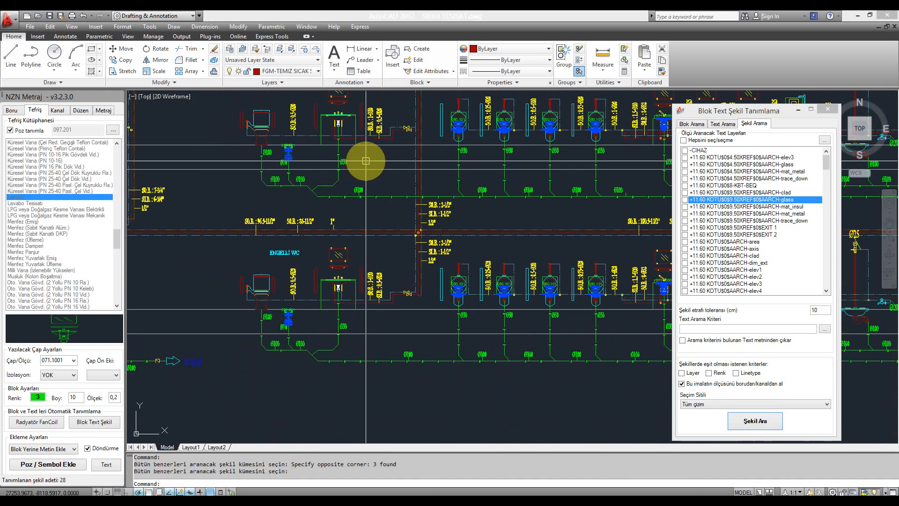
scroll(283, 324, up, 6)
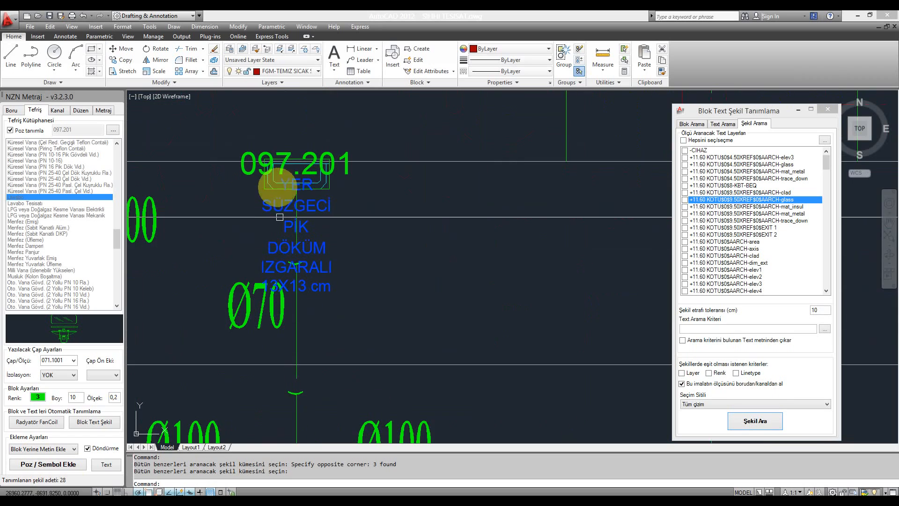
scroll(207, 237, down, 7)
middle_drag(454, 233, 246, 270)
scroll(448, 261, up, 7)
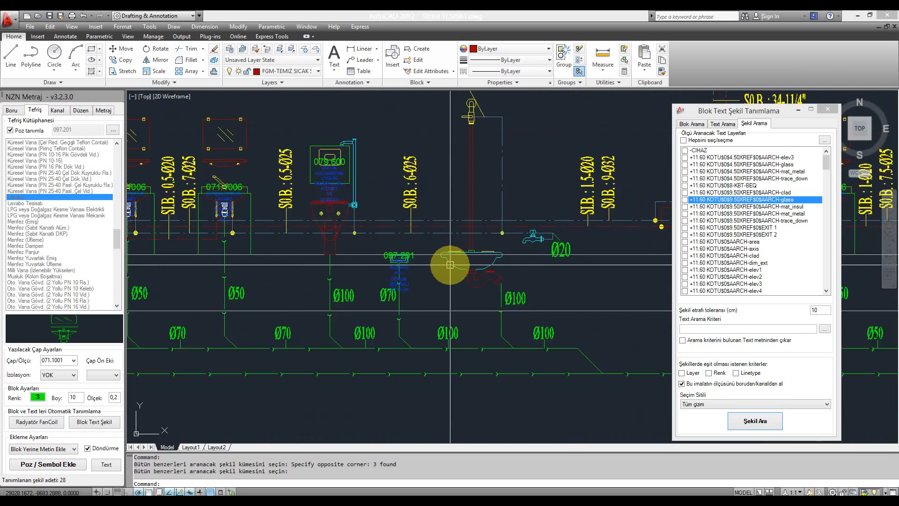
scroll(378, 275, down, 1)
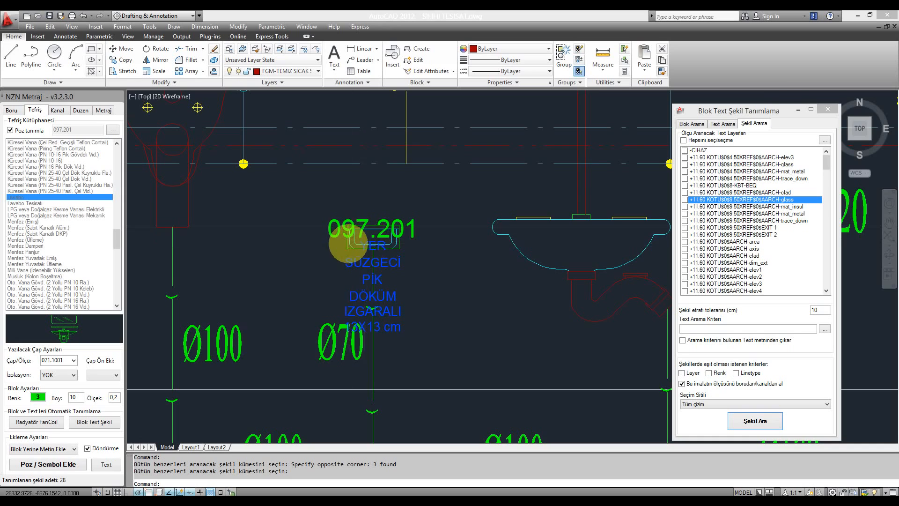
scroll(347, 243, down, 5)
scroll(422, 245, down, 6)
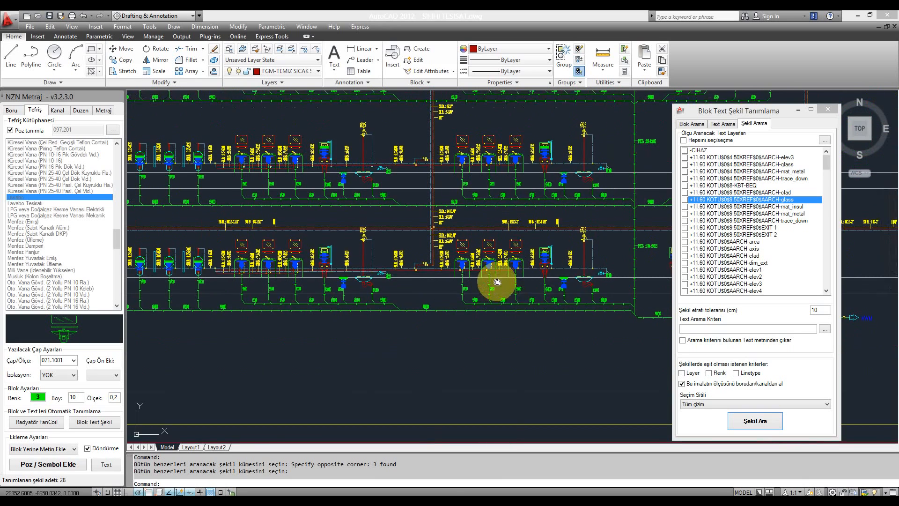
scroll(459, 305, up, 8)
scroll(440, 267, down, 2)
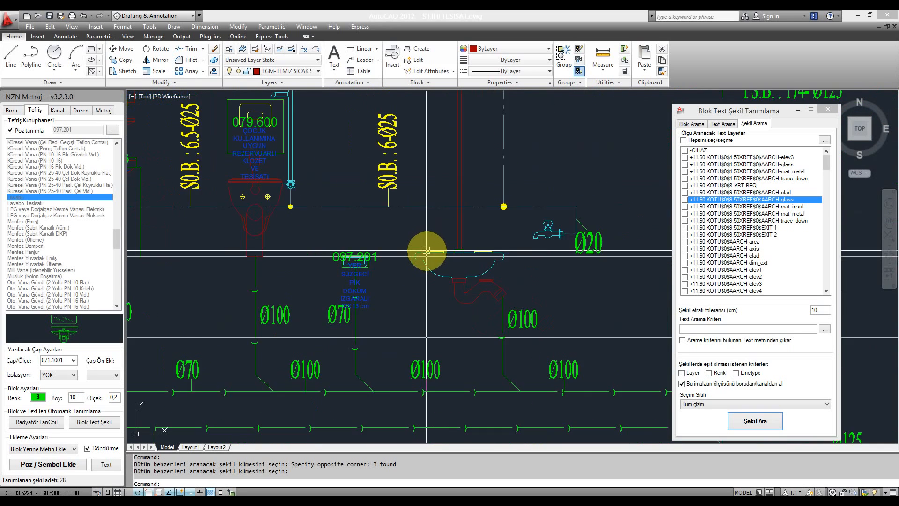
- Produce a new approximate cost estimate to review its 097.201 floor drain row, closing the workbook without saving
click(103, 110)
click(66, 278)
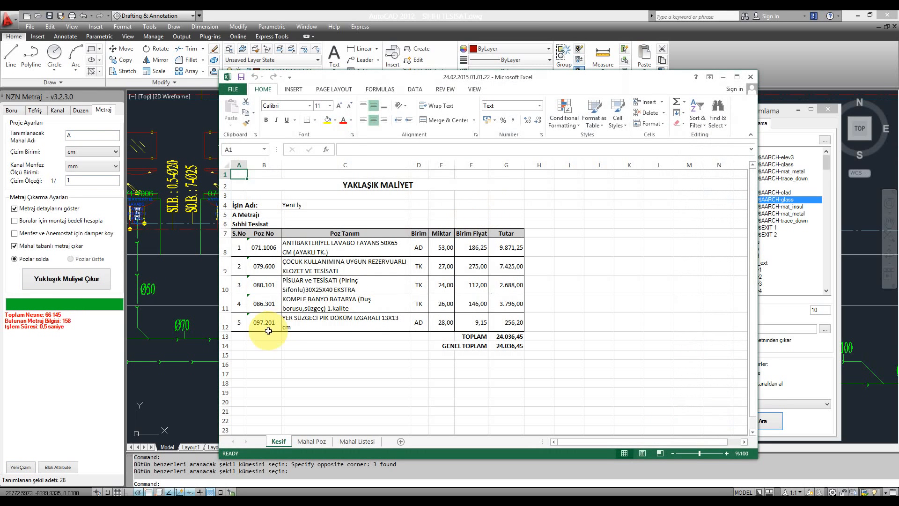
drag(269, 331, 519, 319)
click(586, 293)
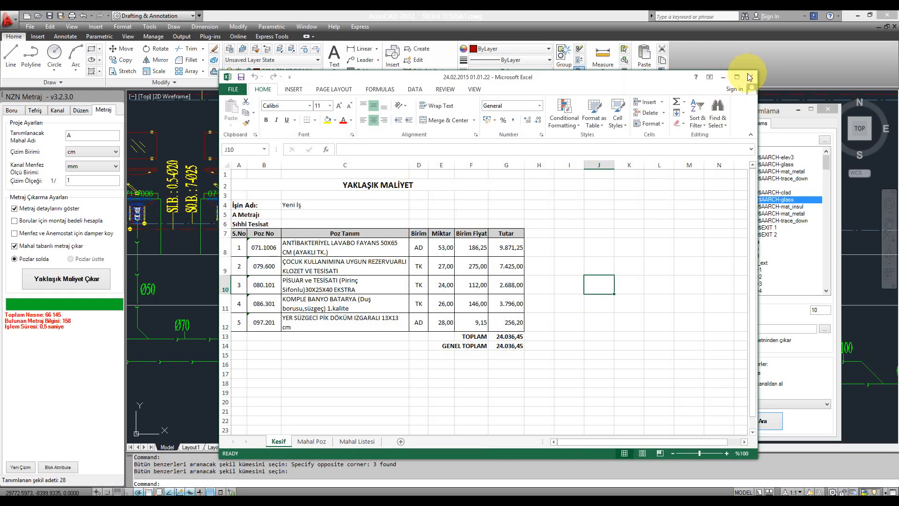
click(750, 78)
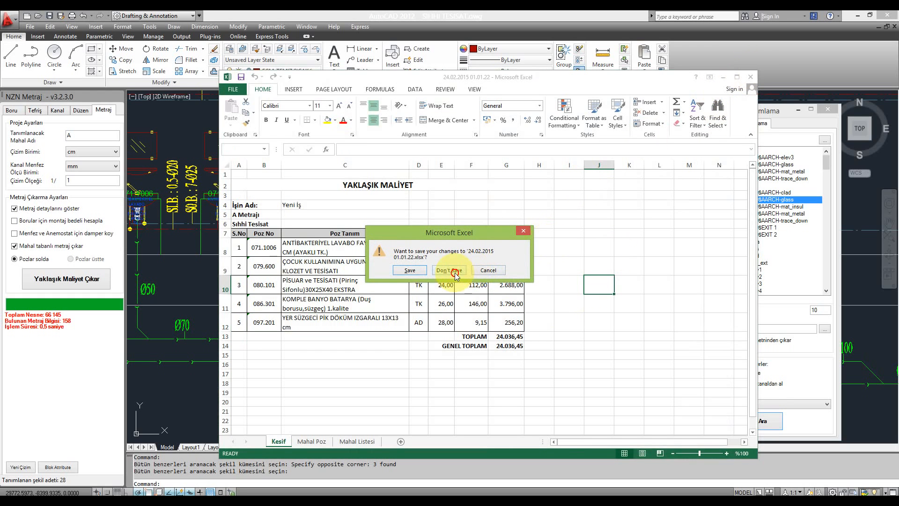
click(453, 271)
- Locate the unlabelled squat toilet beside the floor drain, search the item library for "alaturka" and choose item 075.1001
mouse_move(478, 193)
middle_down()
mouse_move(387, 223)
mouse_move(443, 230)
middle_up()
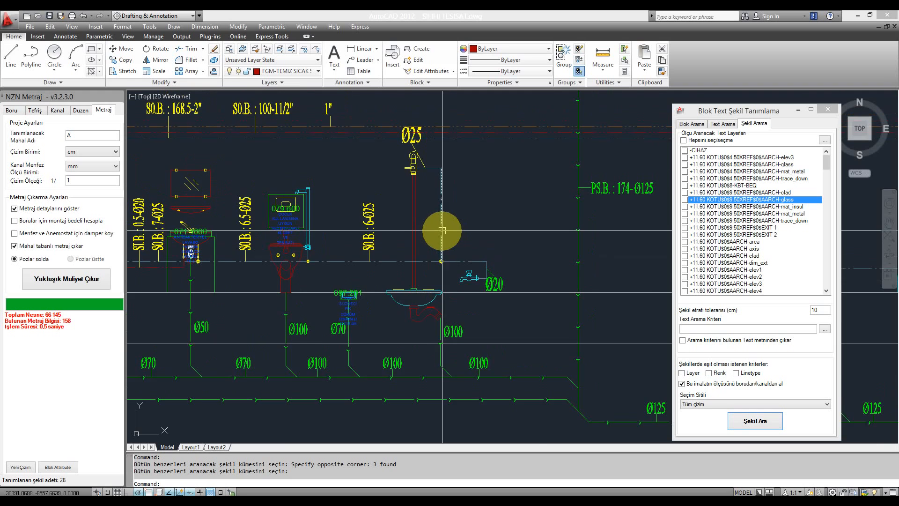
scroll(442, 230, up, 2)
click(36, 111)
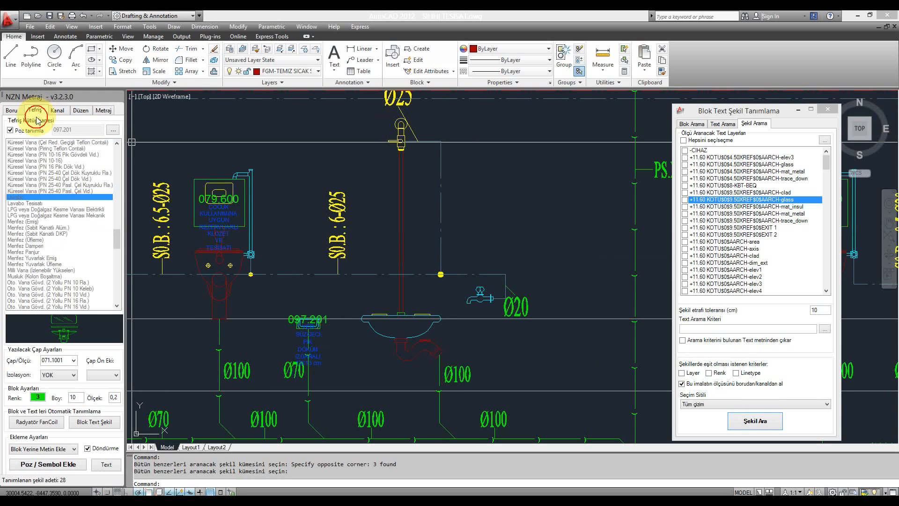
click(110, 132)
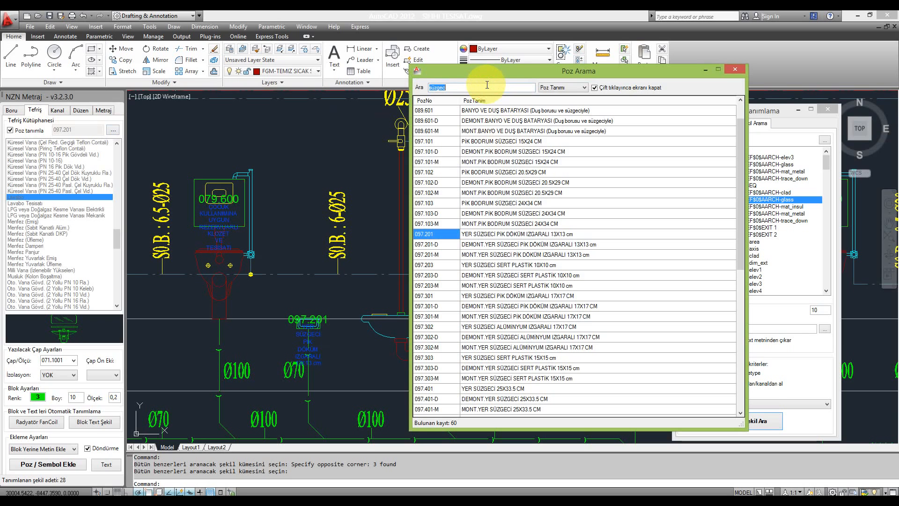
key(BackSpace)
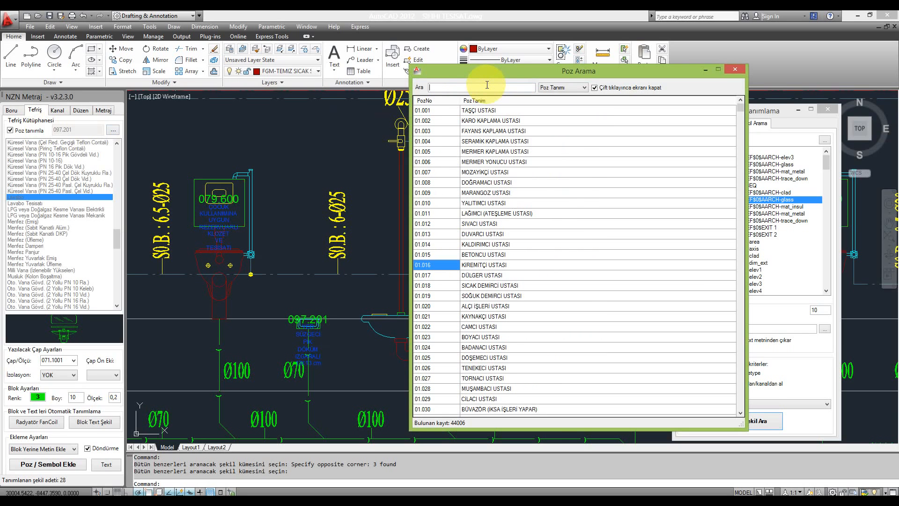
text(al)
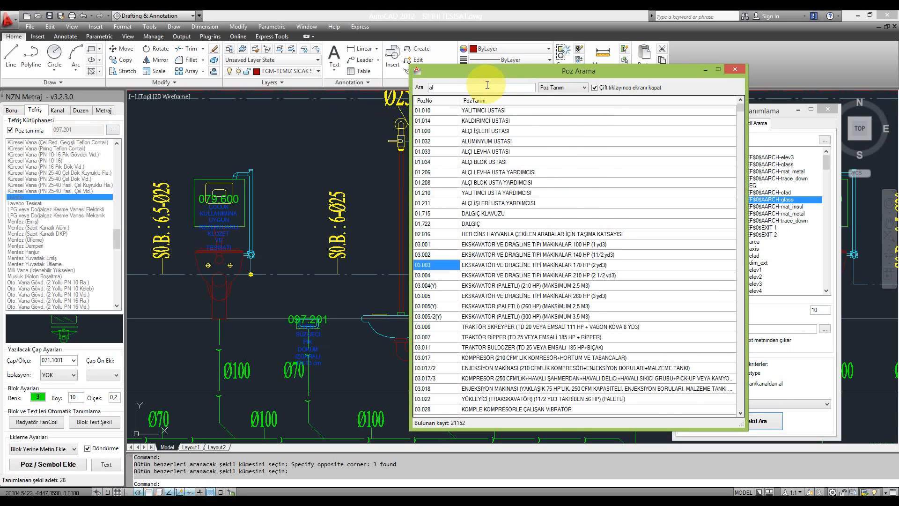
text(af)
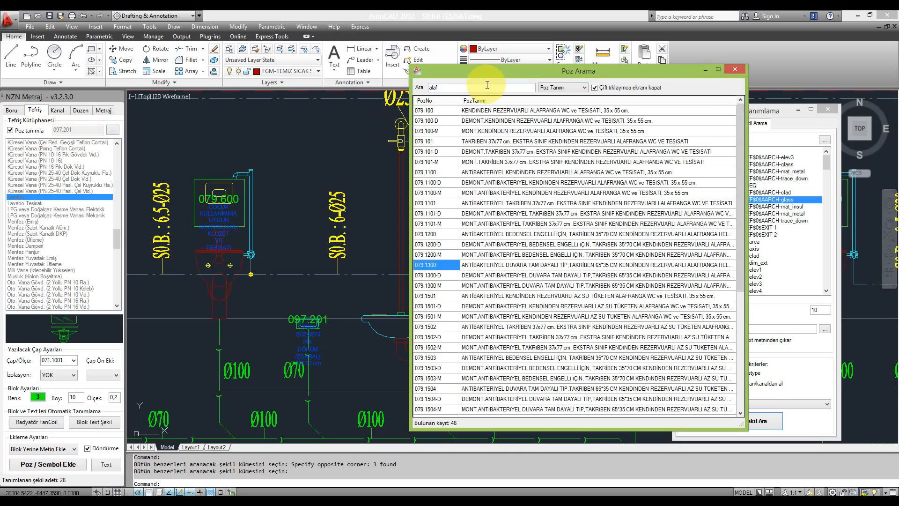
key(BackSpace)
text(turka)
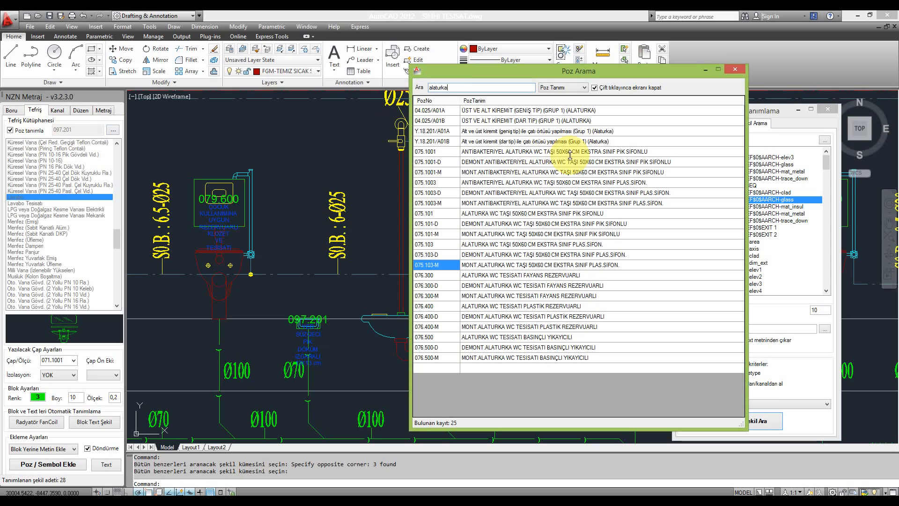
double_click(523, 154)
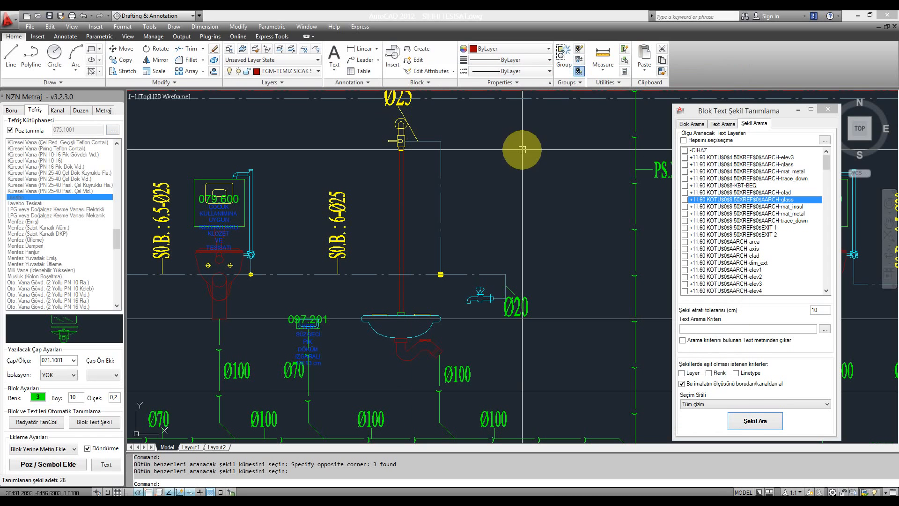
scroll(386, 213, down, 2)
scroll(407, 276, up, 3)
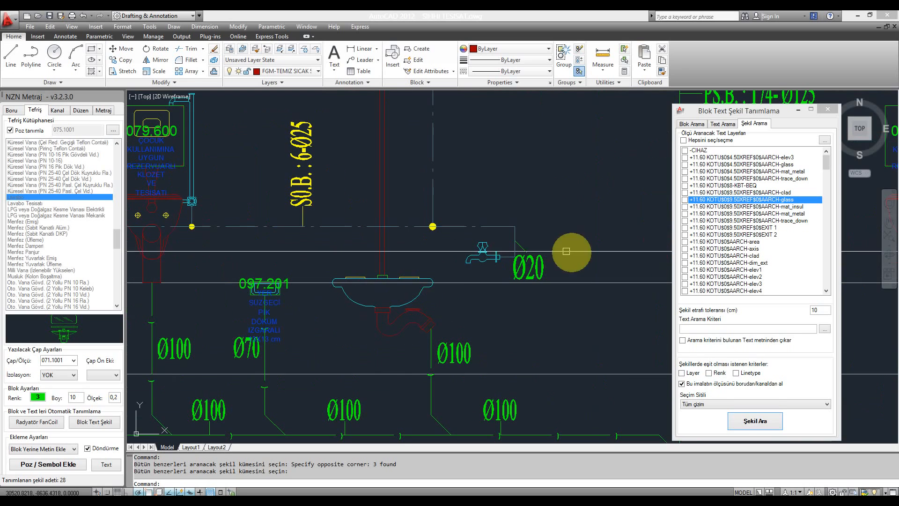
- Run the shape search on the whole drawing with the squat toilet's bowl outlines as the sample, assigning 075.1001 to its matches
click(757, 426)
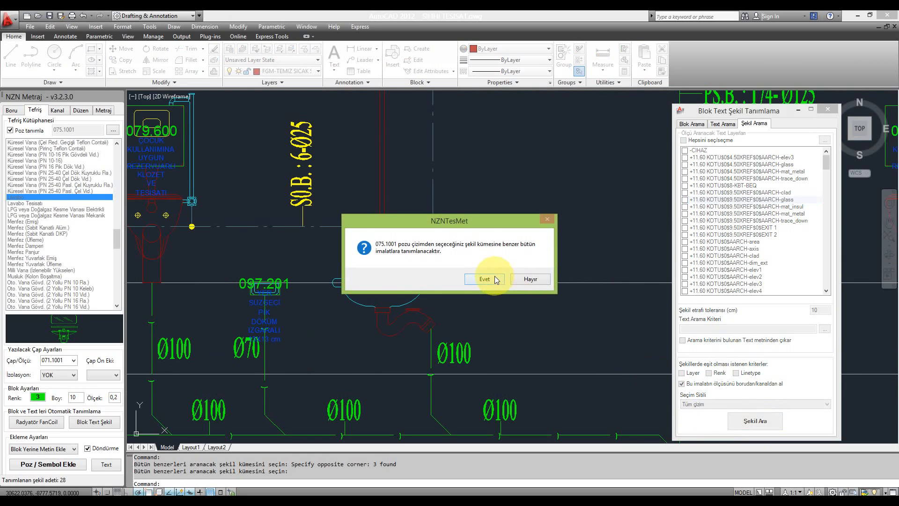
click(450, 294)
scroll(438, 297, up, 2)
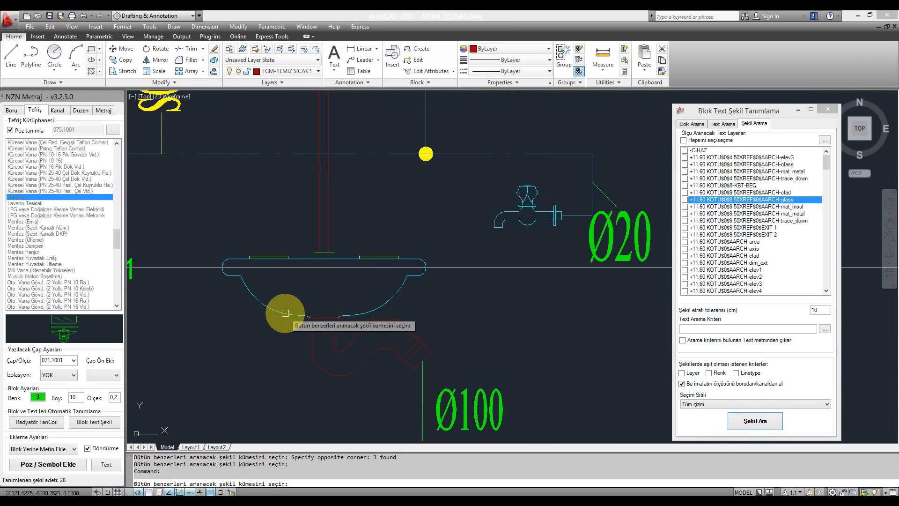
click(367, 308)
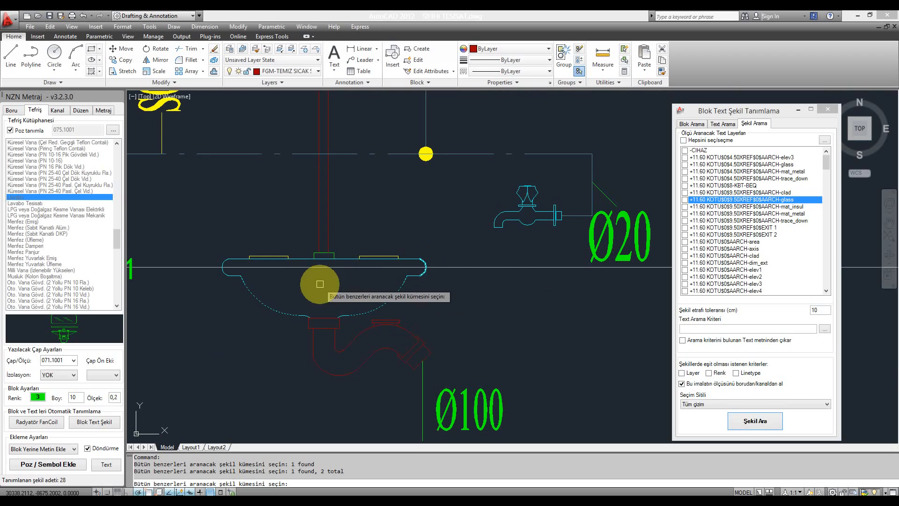
click(308, 263)
scroll(328, 255, down, 4)
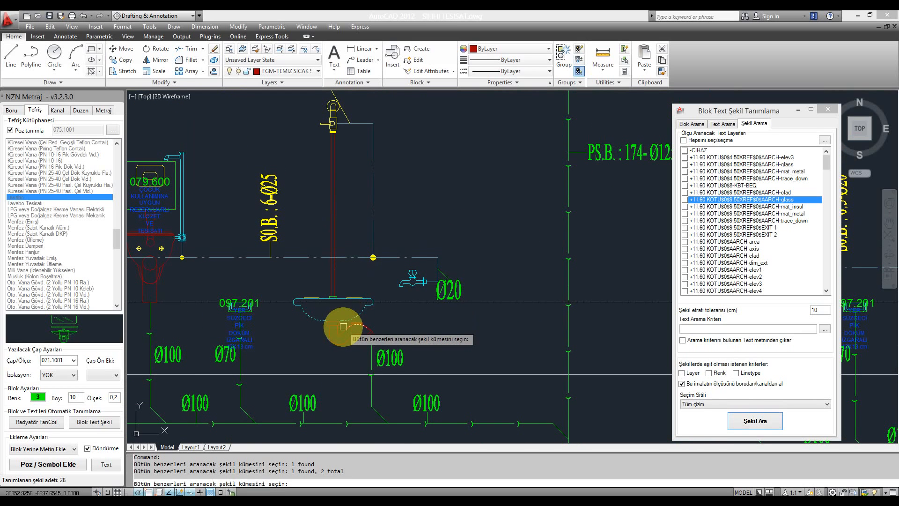
right_click(360, 289)
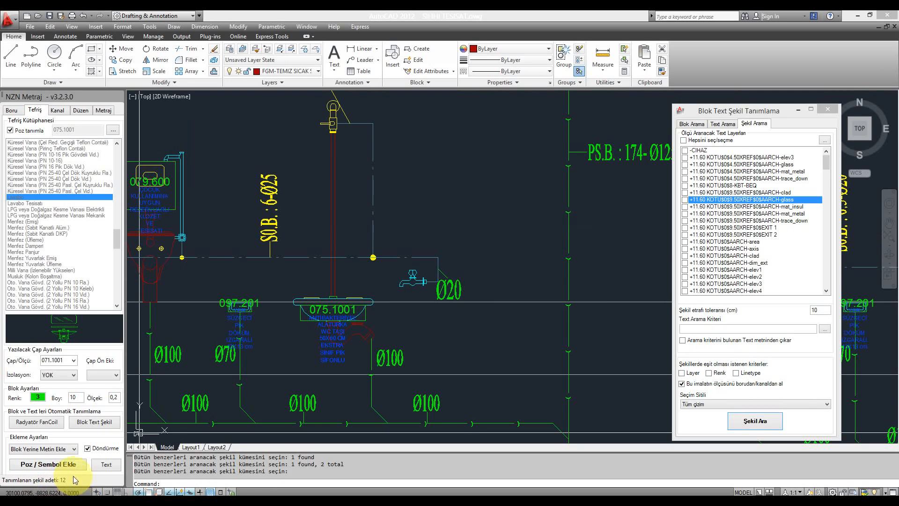
- Check the squat toilets on the different floors and risers of the drawing for 075.1001 labels
scroll(343, 346, up, 3)
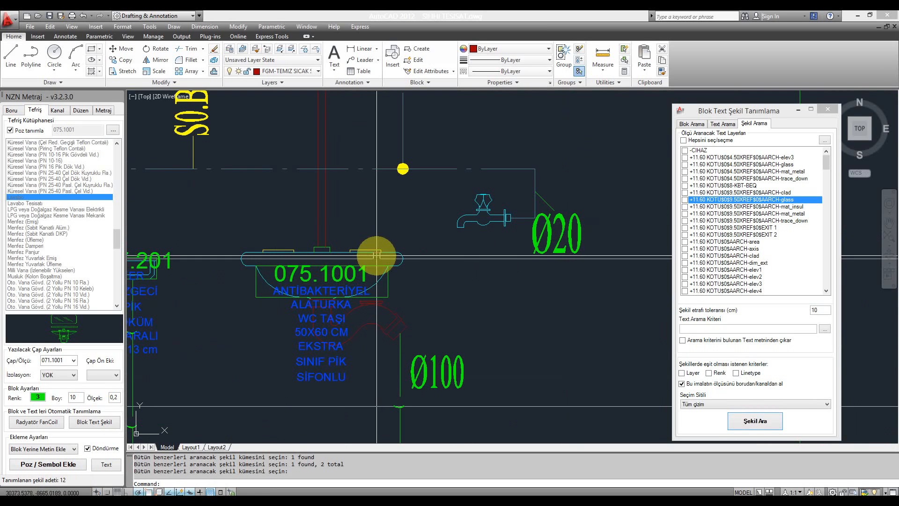
scroll(377, 255, down, 5)
scroll(492, 255, up, 2)
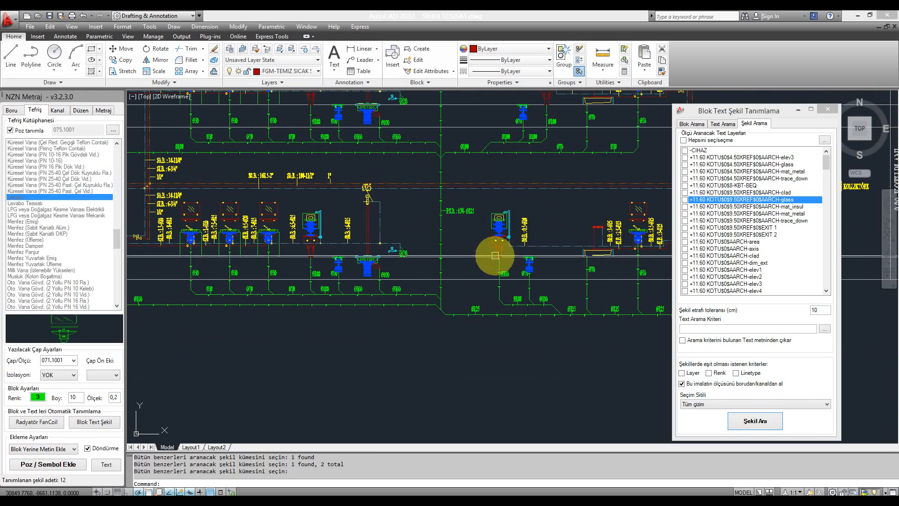
scroll(370, 275, down, 3)
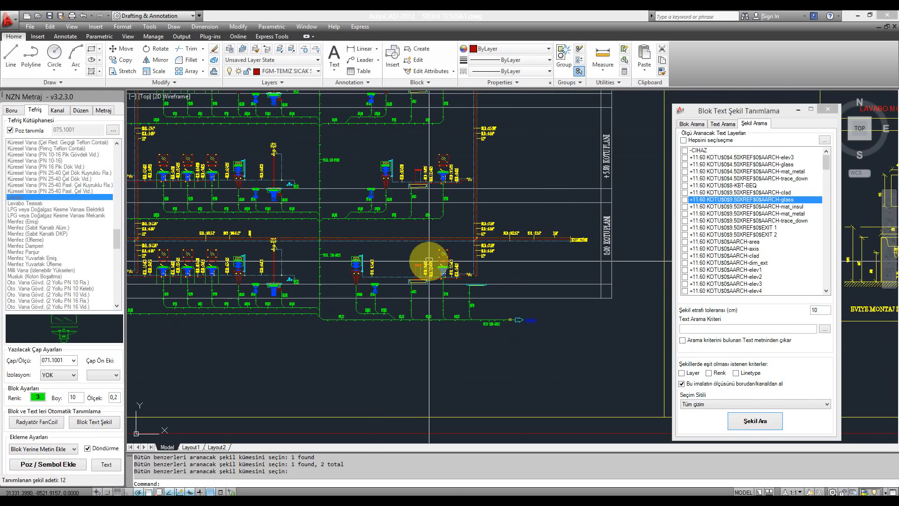
scroll(408, 220, up, 7)
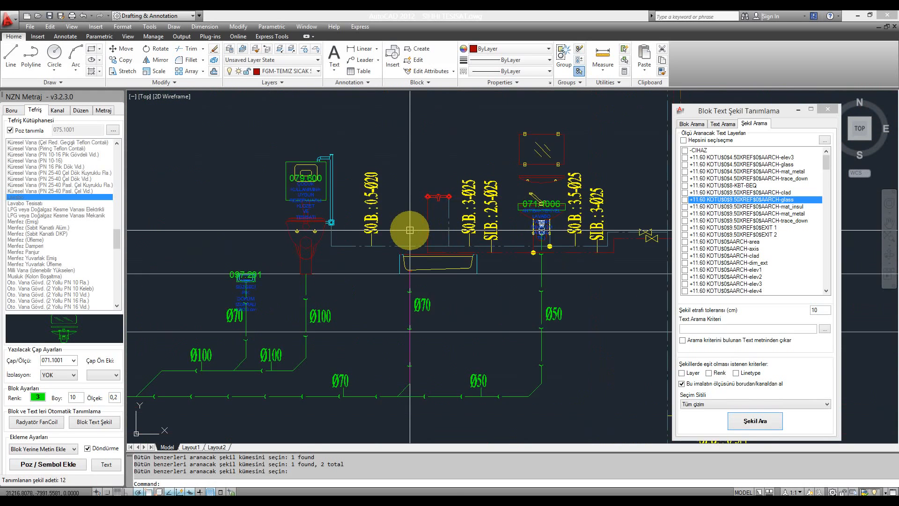
scroll(410, 230, down, 6)
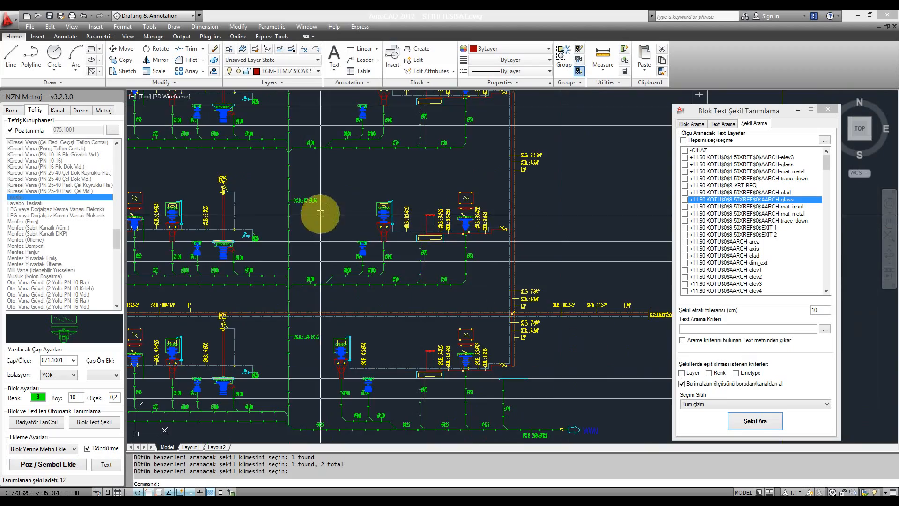
mouse_move(321, 211)
middle_down()
mouse_move(366, 244)
mouse_move(525, 272)
middle_up()
mouse_move(463, 175)
middle_down()
mouse_move(482, 191)
mouse_move(654, 208)
middle_up()
middle_drag(284, 199, 490, 239)
middle_drag(323, 220, 526, 228)
- Locate the unlabelled toilet in the ENGELLİ WC group and search the item library for "engelli"
scroll(229, 216, up, 8)
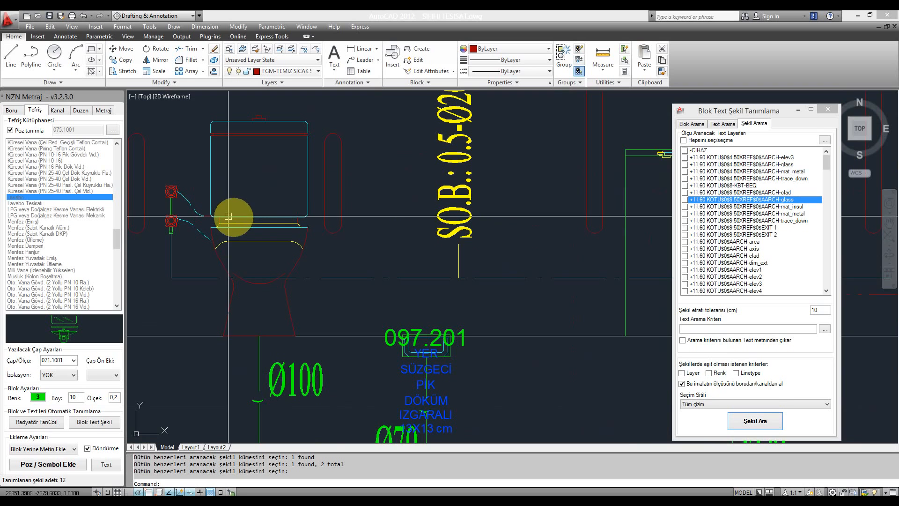
scroll(228, 215, down, 4)
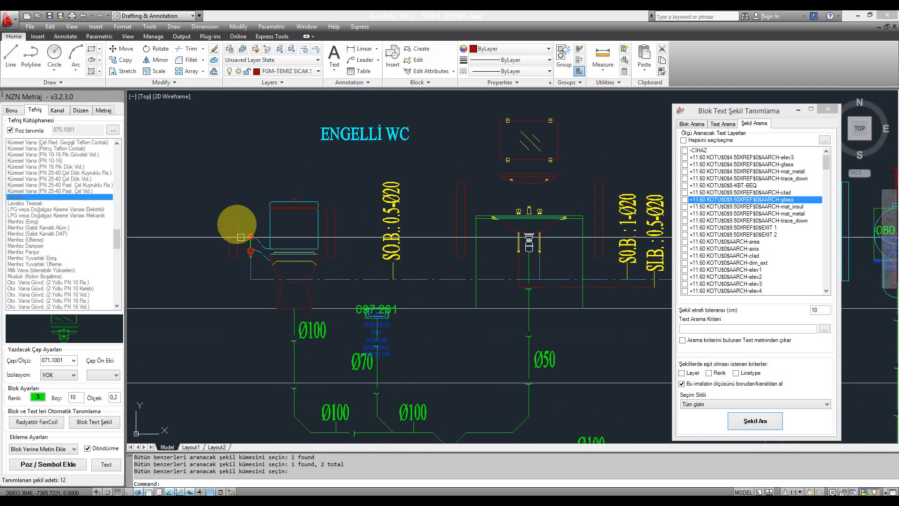
scroll(291, 295, up, 2)
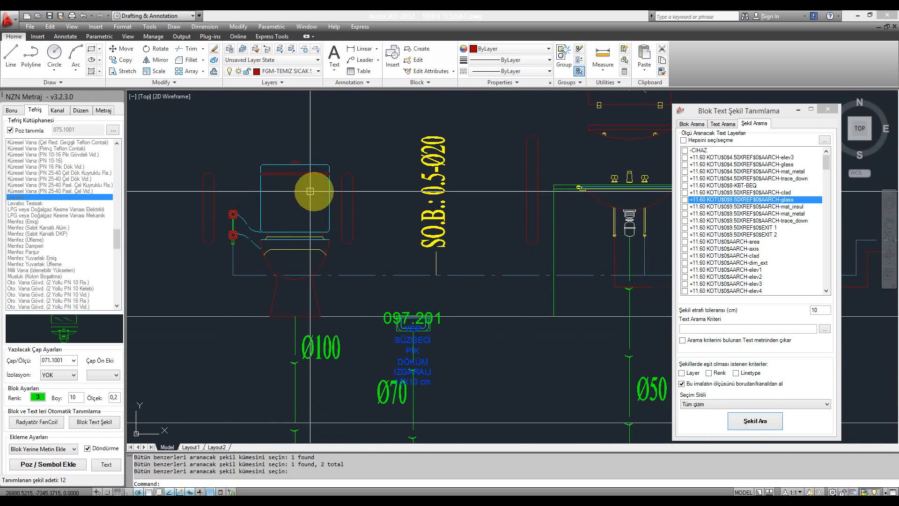
scroll(267, 235, down, 2)
scroll(267, 261, up, 3)
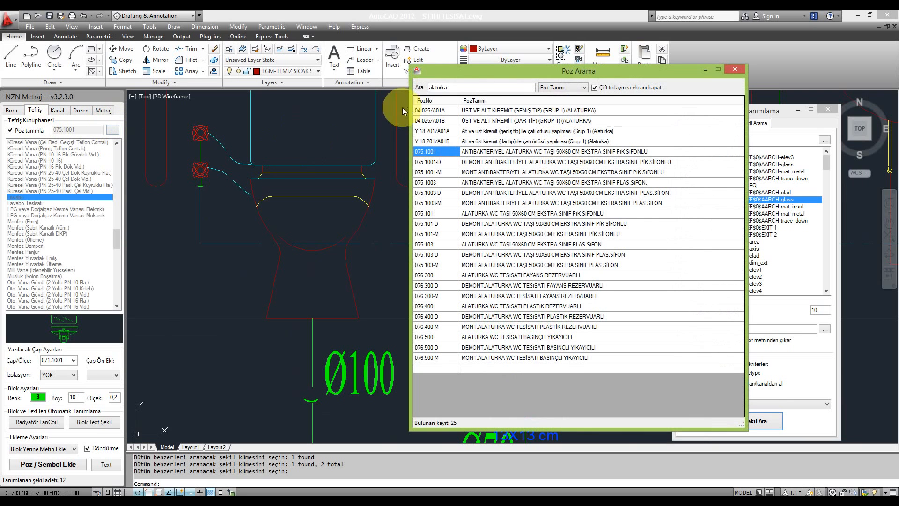
click(461, 86)
text(engelli)
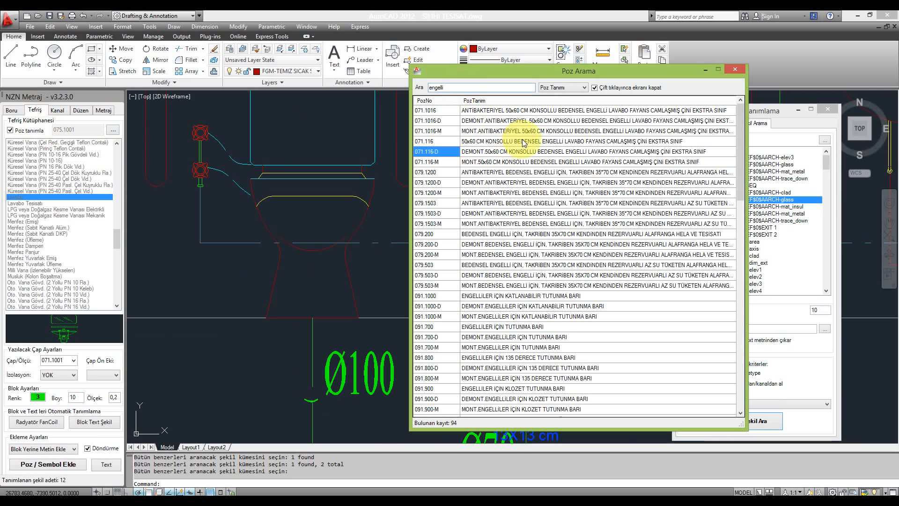
- Choose item 079.1503, the antibacterial low-water-consumption toilet for disabled users, from the library search results
click(555, 247)
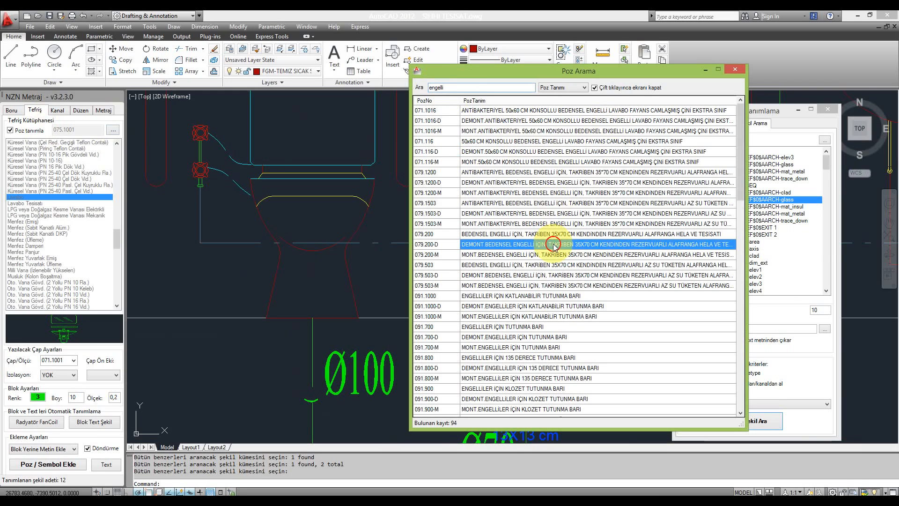
scroll(635, 228, down, 7)
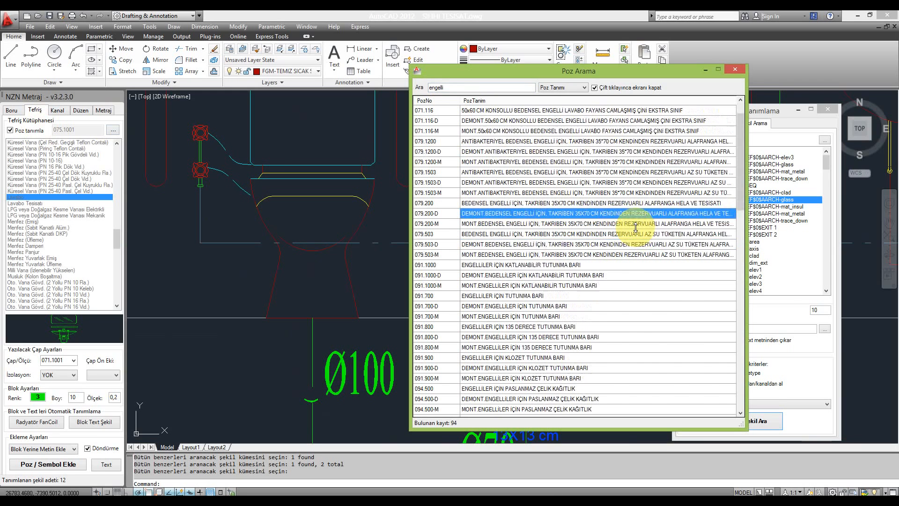
scroll(635, 228, up, 7)
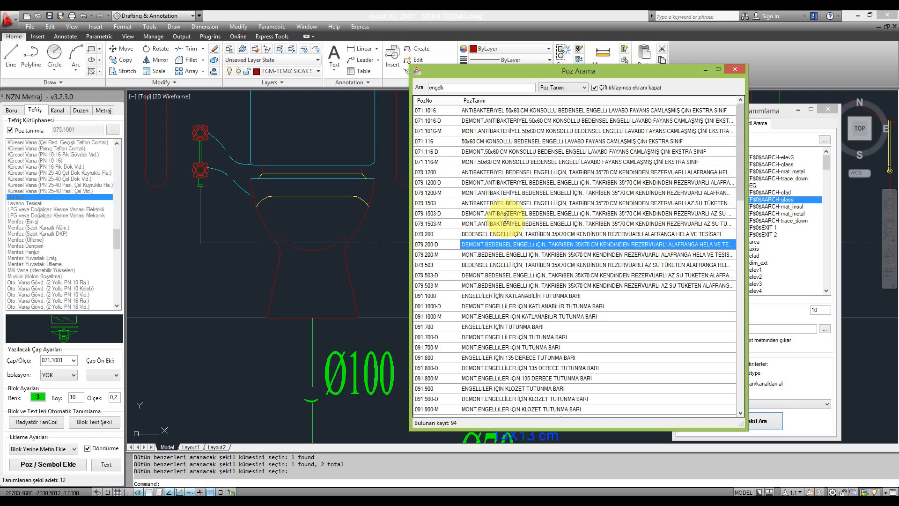
click(483, 205)
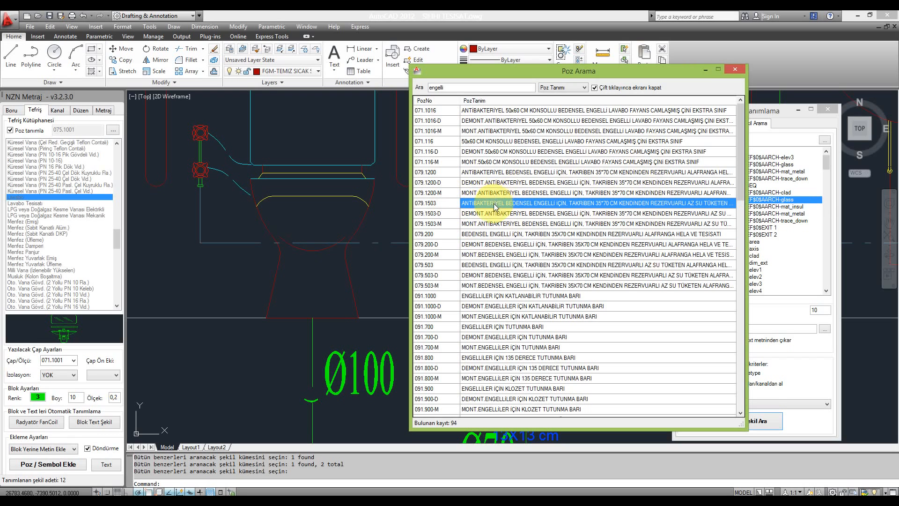
click(494, 206)
double_click(441, 208)
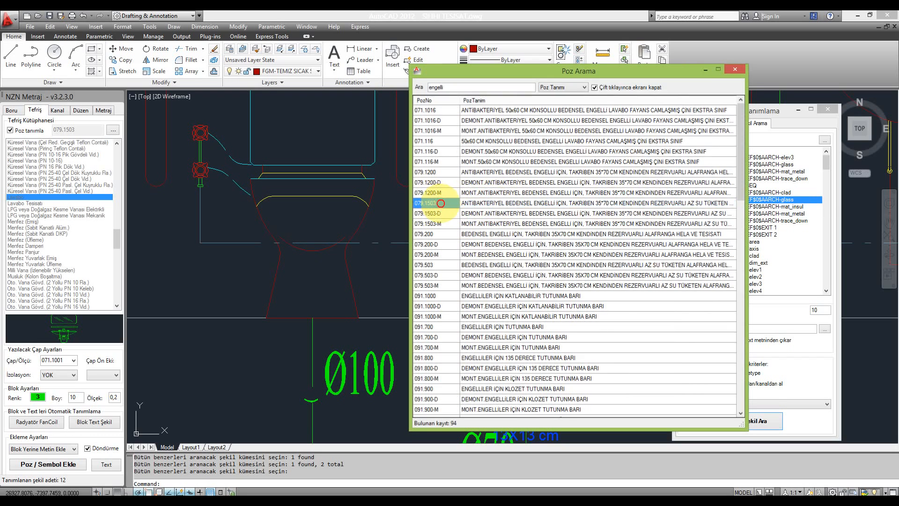
click(432, 208)
- Run the shape search on the whole drawing with the disabled toilet's bowl and base outlines as the sample, assigning 079.1503 to its matches
scroll(393, 238, down, 4)
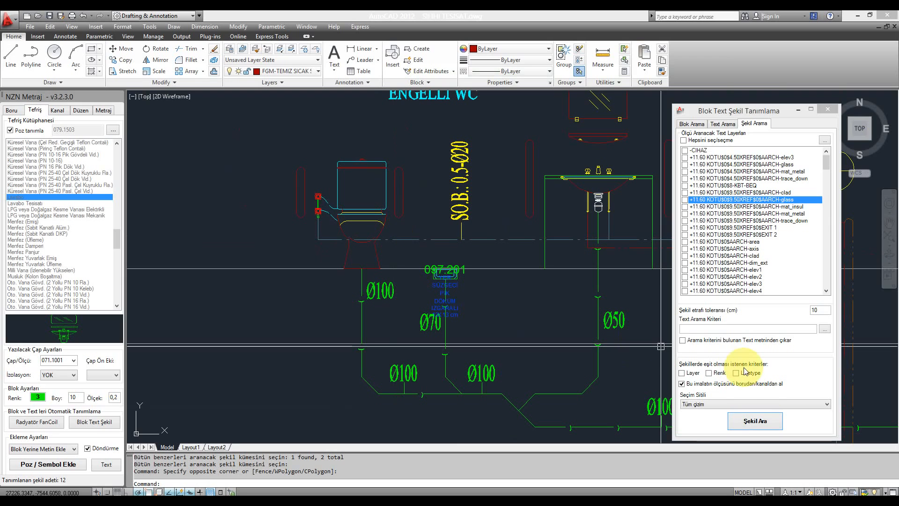
click(755, 422)
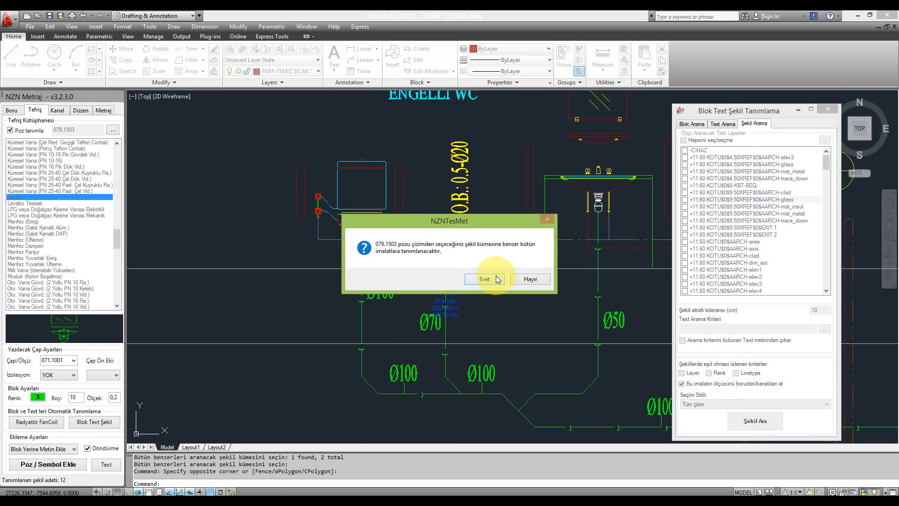
click(498, 280)
scroll(351, 231, up, 5)
click(285, 232)
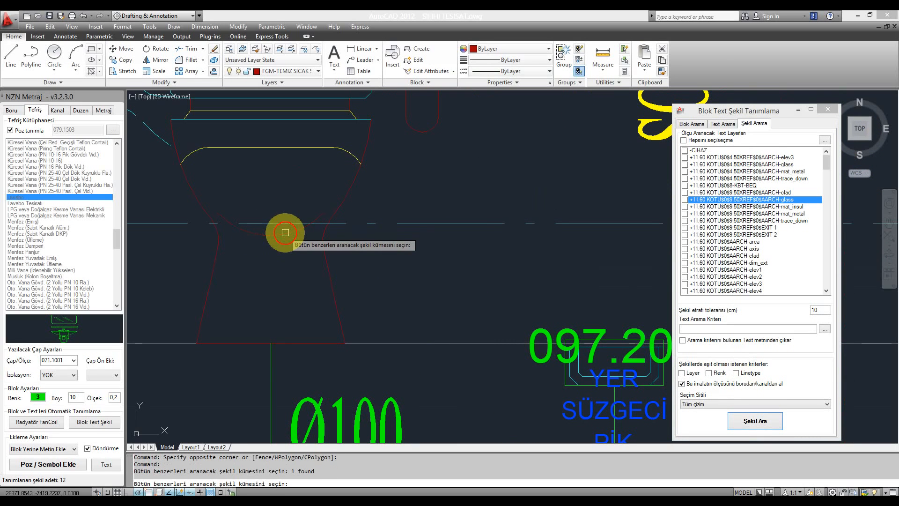
click(198, 206)
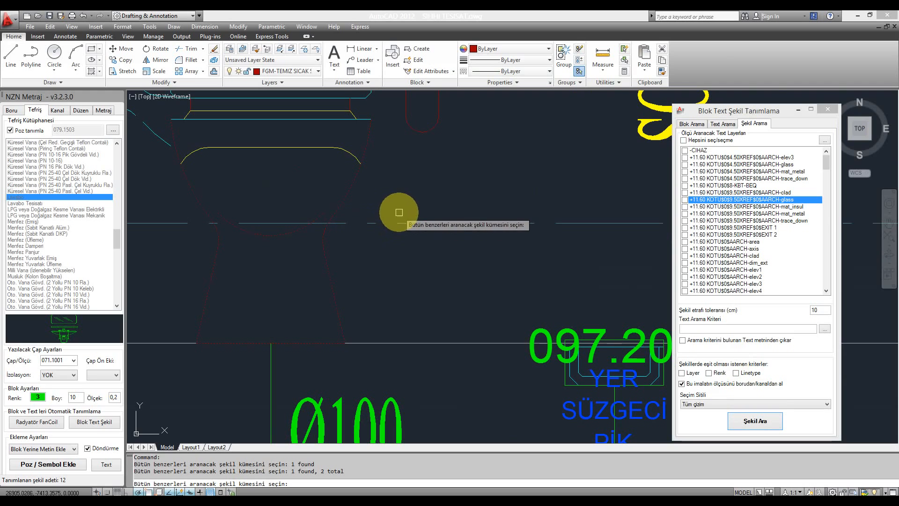
key(Return)
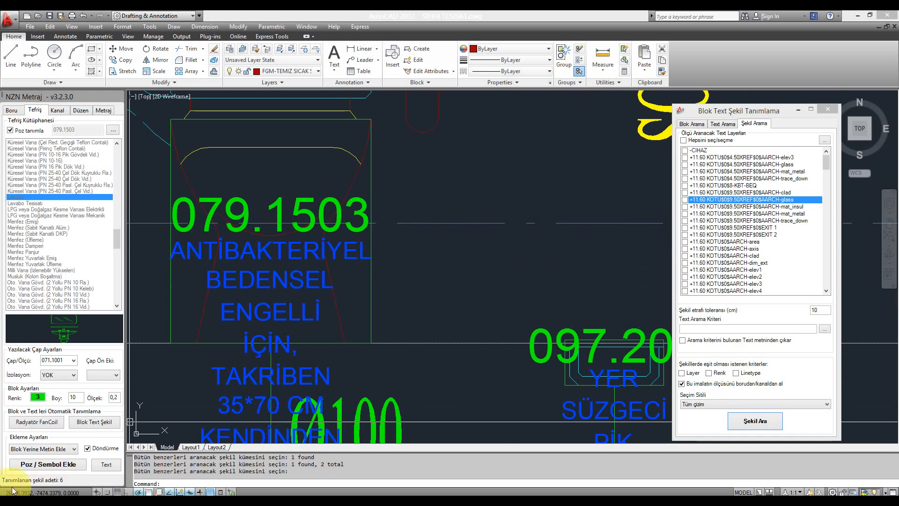
- Check the fixtures across the floors and risers for item labels, including the toilet and washbasin in the ENGELLİ WC groups
scroll(451, 253, down, 6)
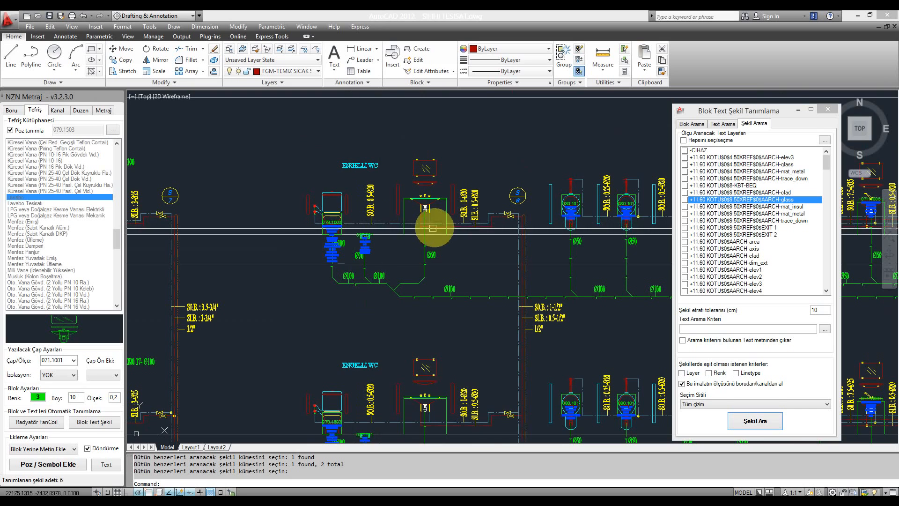
middle_drag(434, 224, 367, 195)
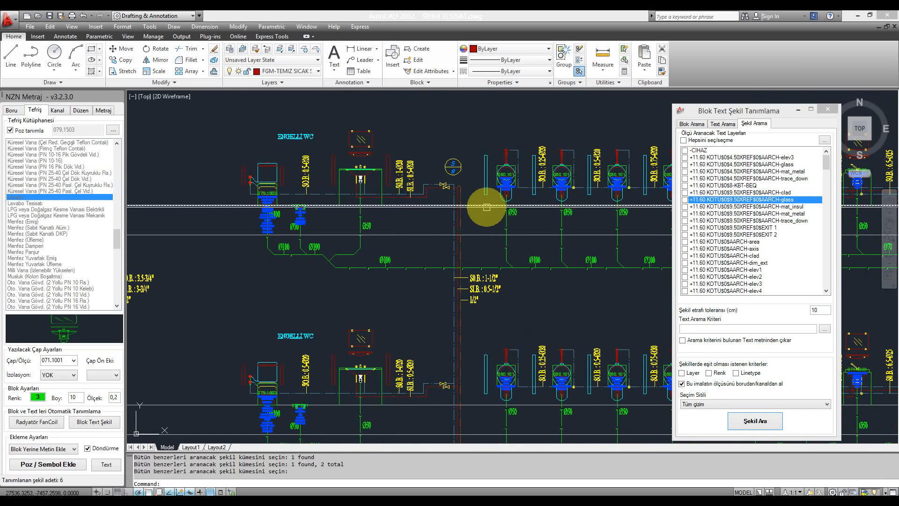
middle_drag(486, 206, 397, 220)
scroll(365, 187, up, 2)
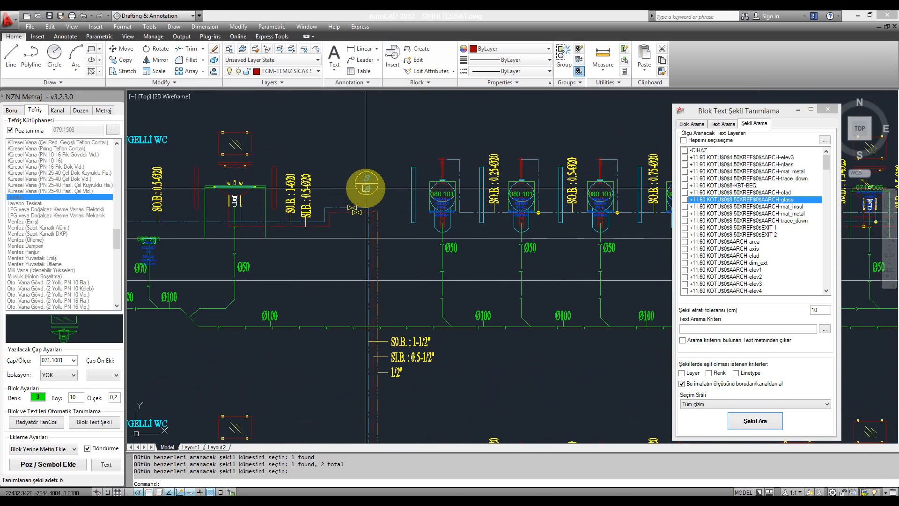
scroll(363, 192, down, 2)
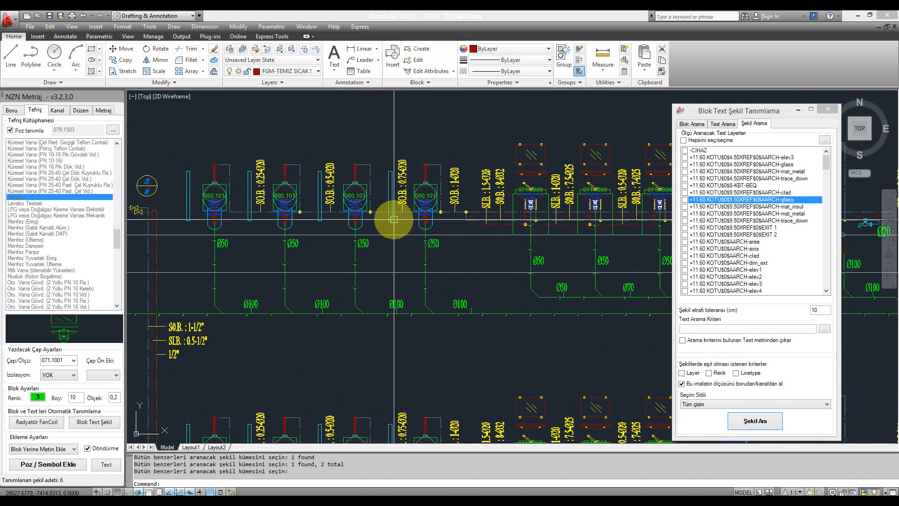
scroll(428, 195, up, 8)
scroll(319, 273, down, 4)
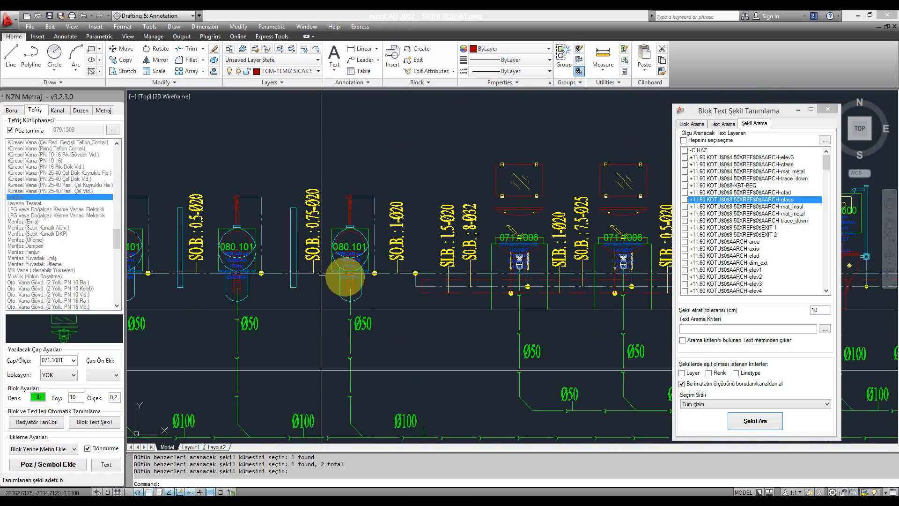
middle_drag(456, 289, 355, 245)
scroll(501, 267, down, 5)
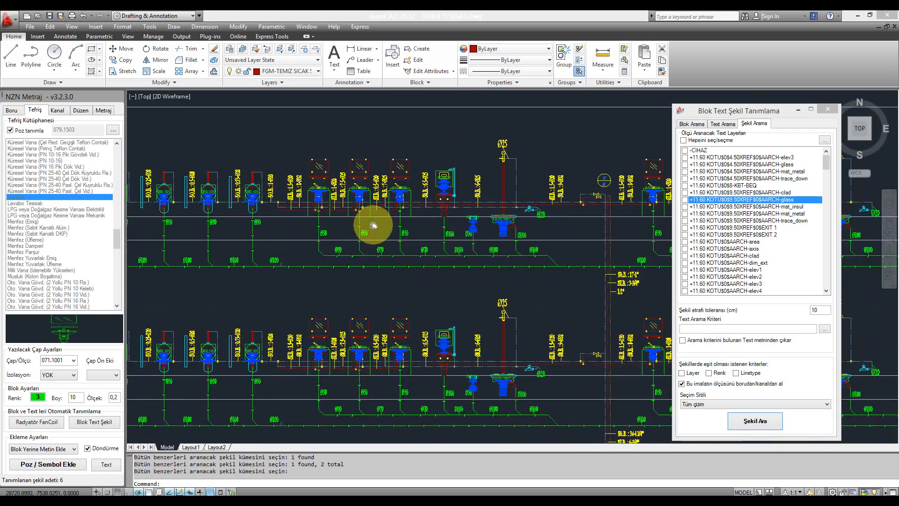
scroll(481, 210, up, 2)
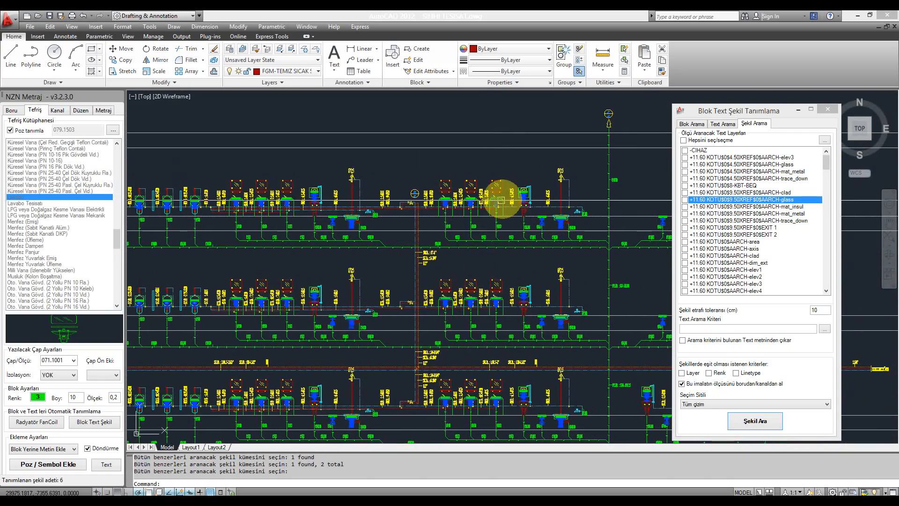
scroll(503, 199, up, 2)
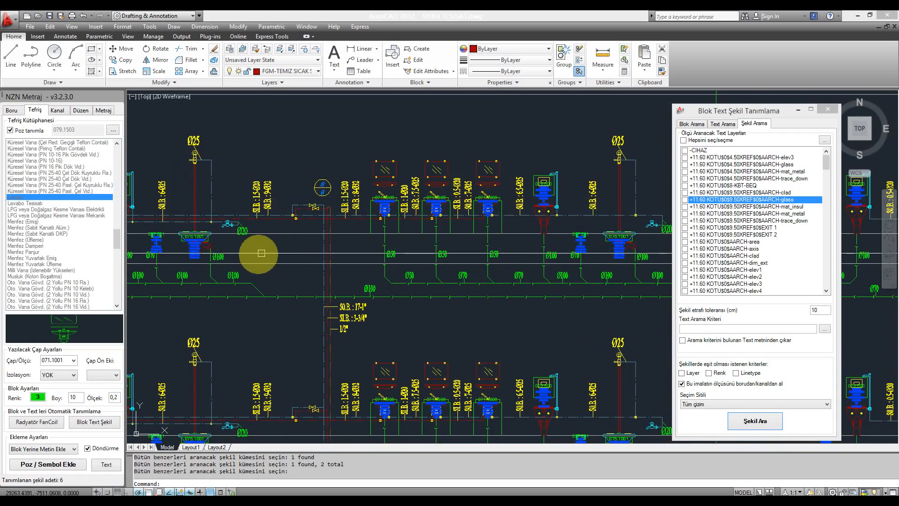
middle_drag(260, 253, 635, 226)
scroll(517, 197, down, 3)
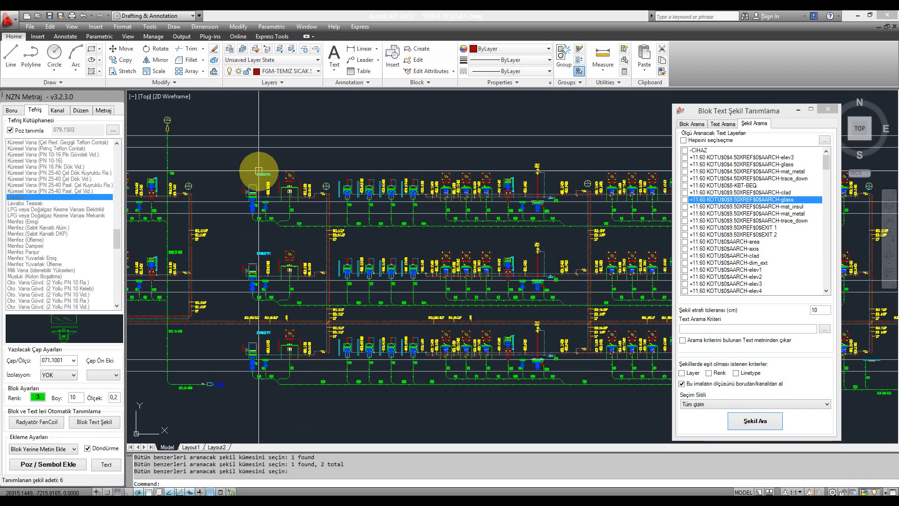
scroll(311, 184, up, 2)
scroll(282, 186, up, 3)
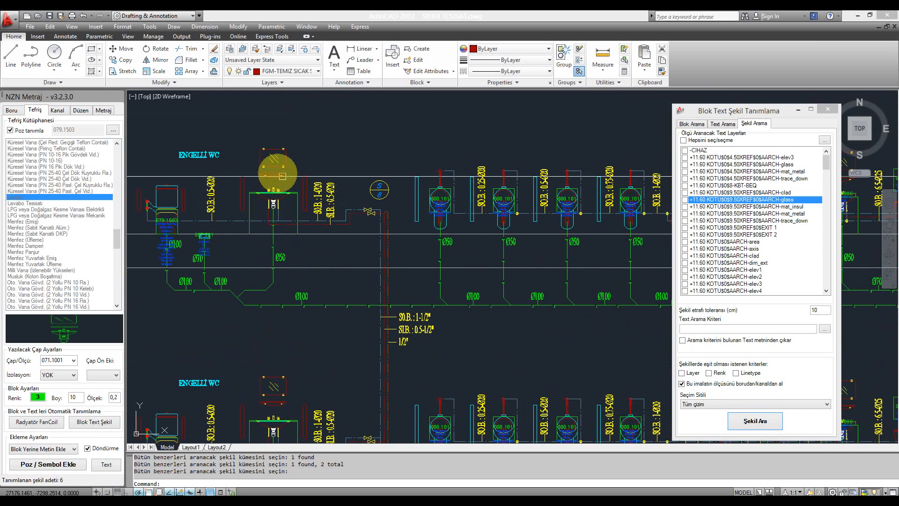
- Open the automatic pipe definition tool for the water supply pipes in the riser diagrams
scroll(352, 210, up, 4)
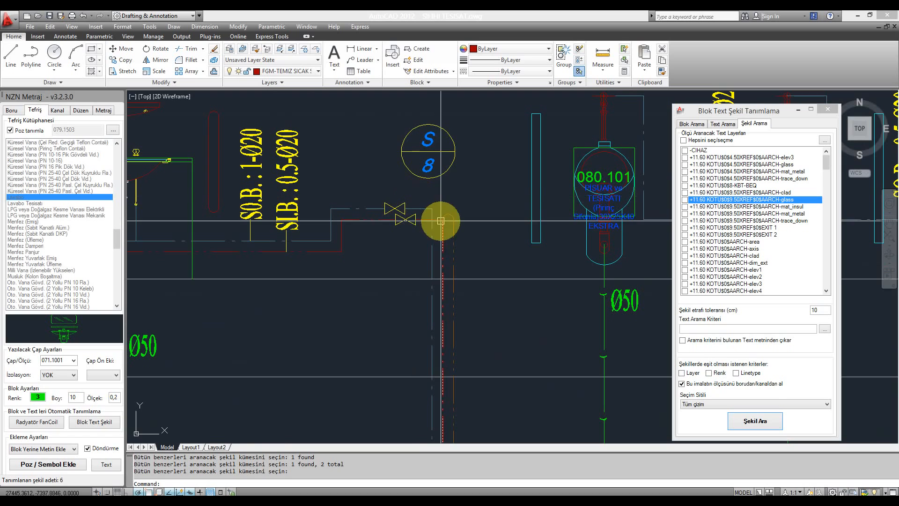
scroll(428, 216, down, 5)
scroll(367, 201, up, 5)
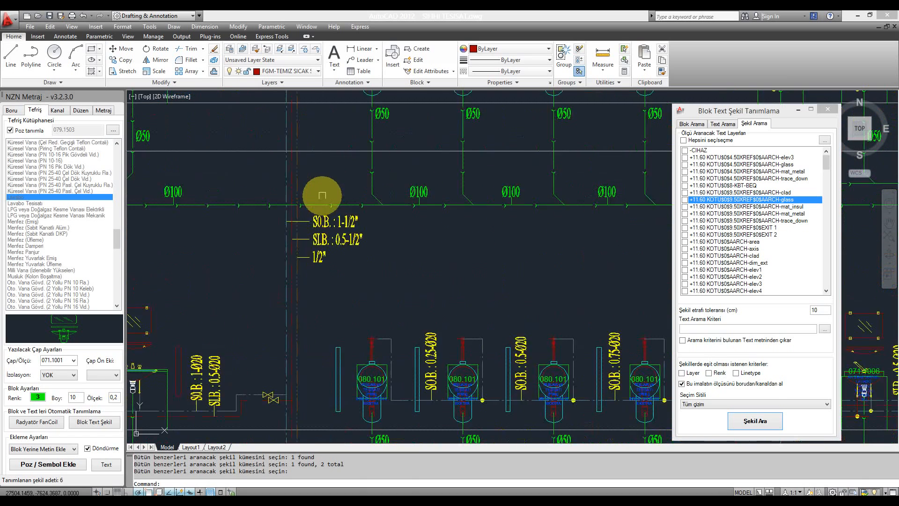
scroll(331, 213, down, 4)
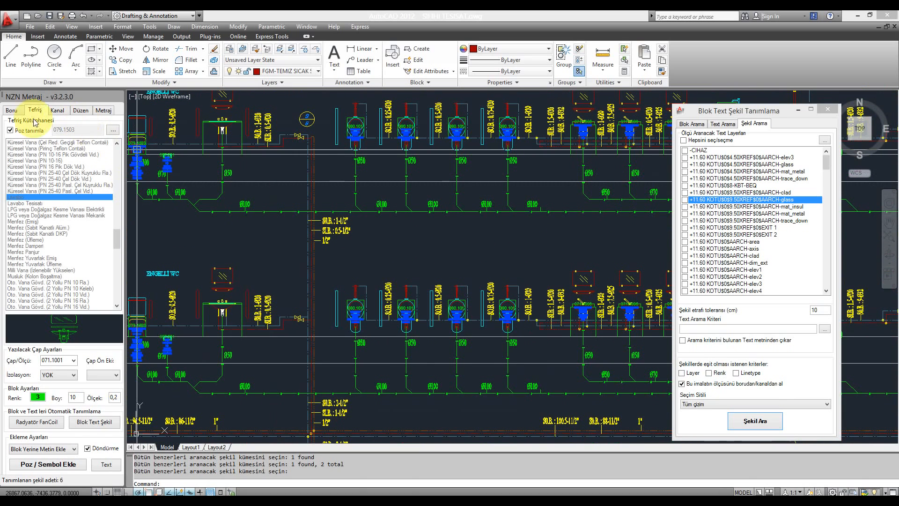
click(12, 110)
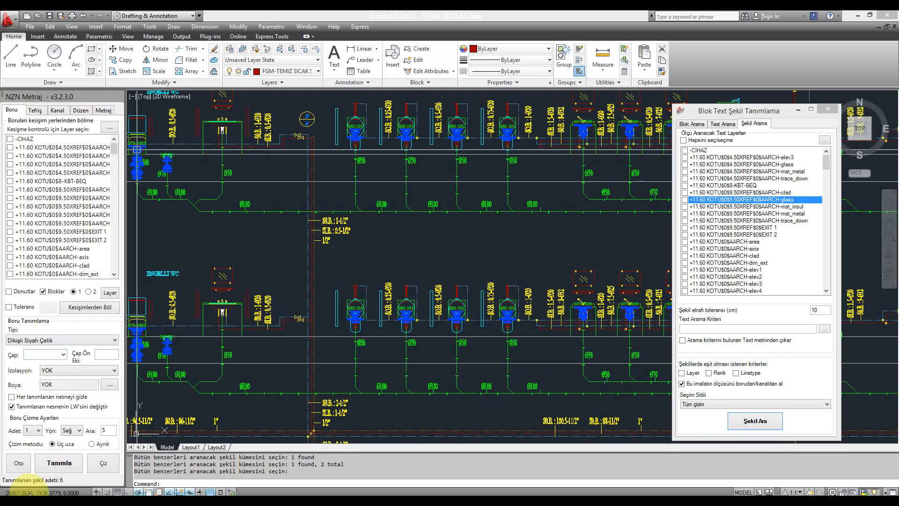
click(19, 463)
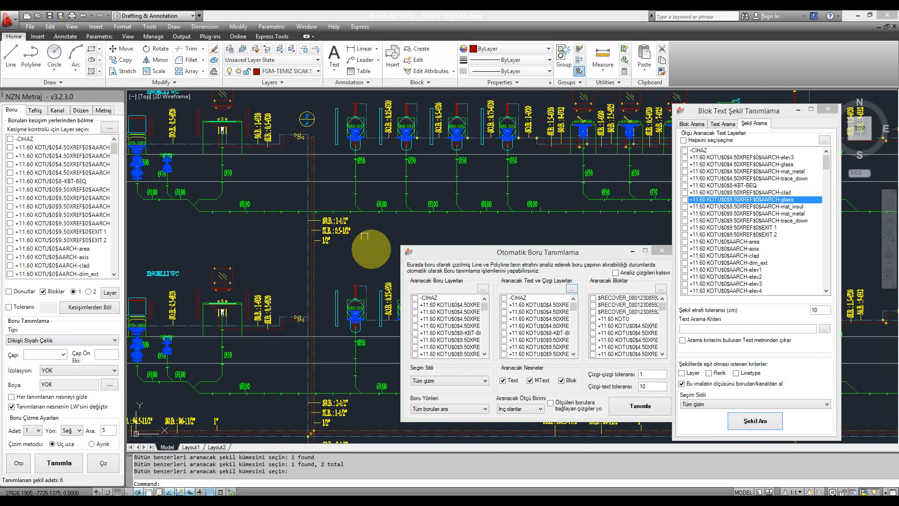
- Choose the hot water, circulation and cold water layers as the pipe layers to search by sampling the three riser pipes
click(483, 288)
scroll(334, 197, up, 2)
scroll(334, 196, up, 3)
middle_drag(330, 189, 339, 248)
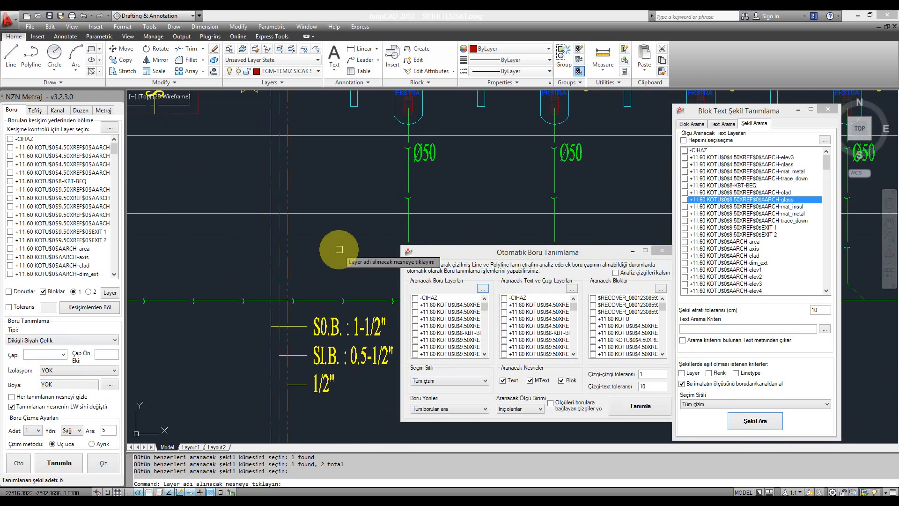
scroll(339, 248, down, 2)
scroll(333, 292, up, 3)
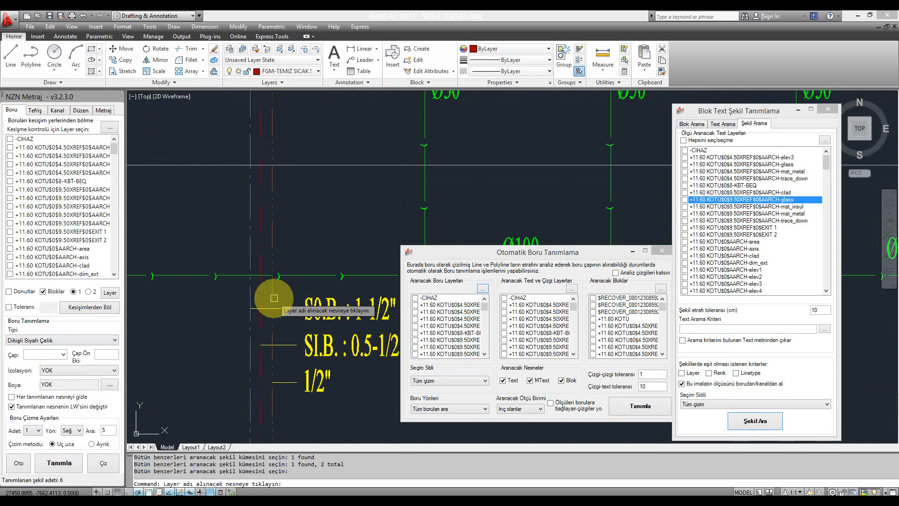
click(261, 296)
click(258, 297)
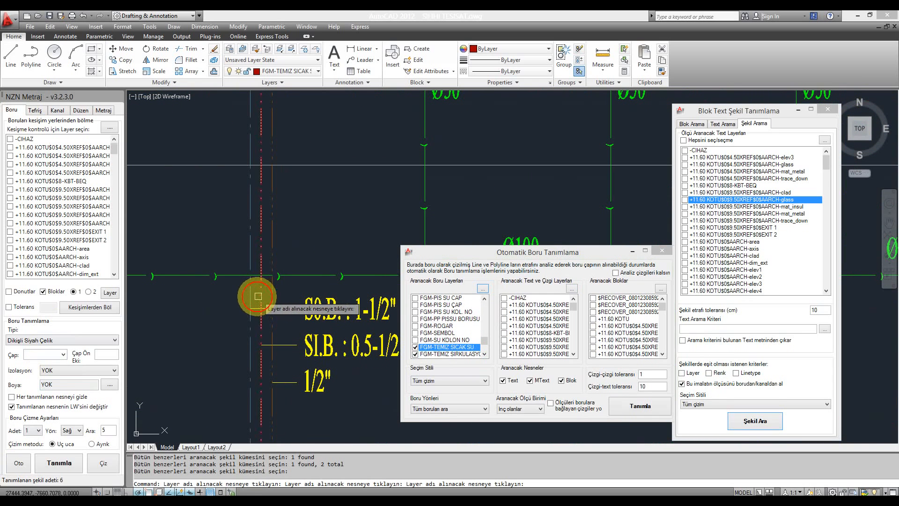
click(250, 297)
scroll(222, 183, down, 5)
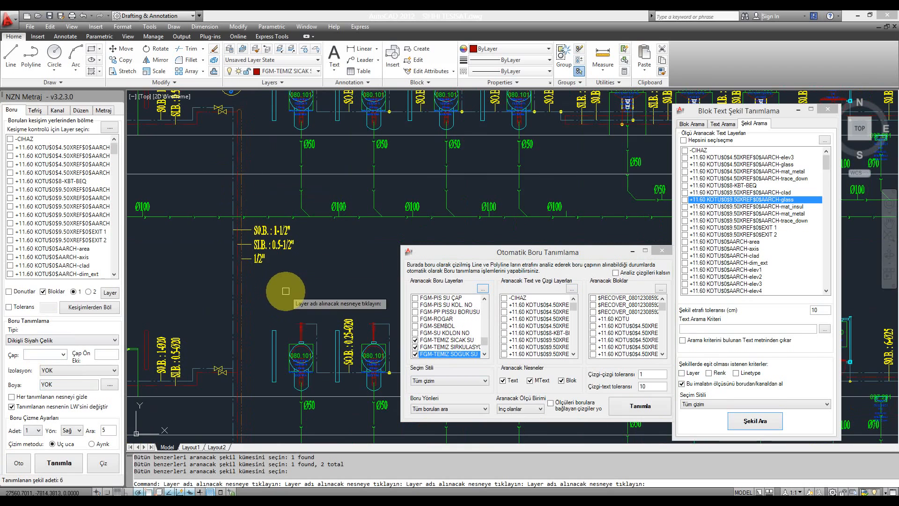
click(274, 248)
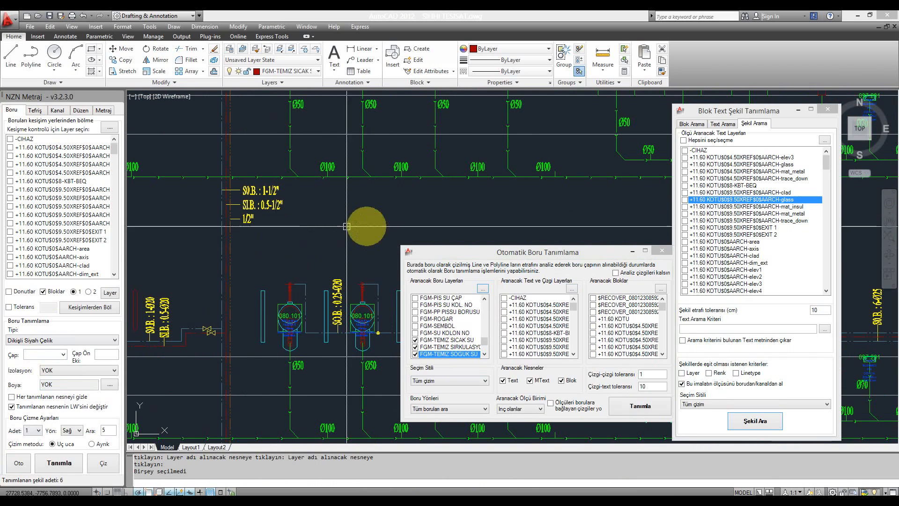
- Choose FGM-TEMIZ SU CAP as the text and line layer to search by sampling the riser's diameter labels
drag(472, 257, 474, 261)
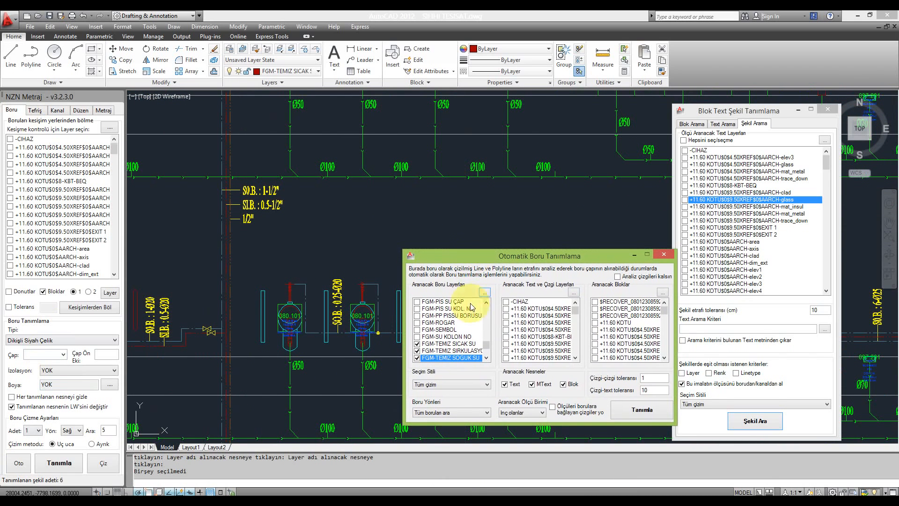
click(574, 292)
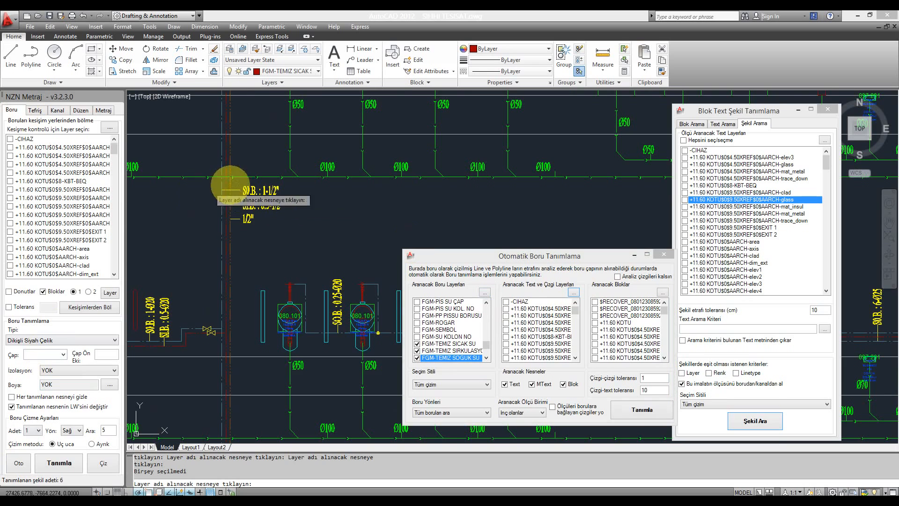
scroll(239, 205, up, 4)
click(239, 205)
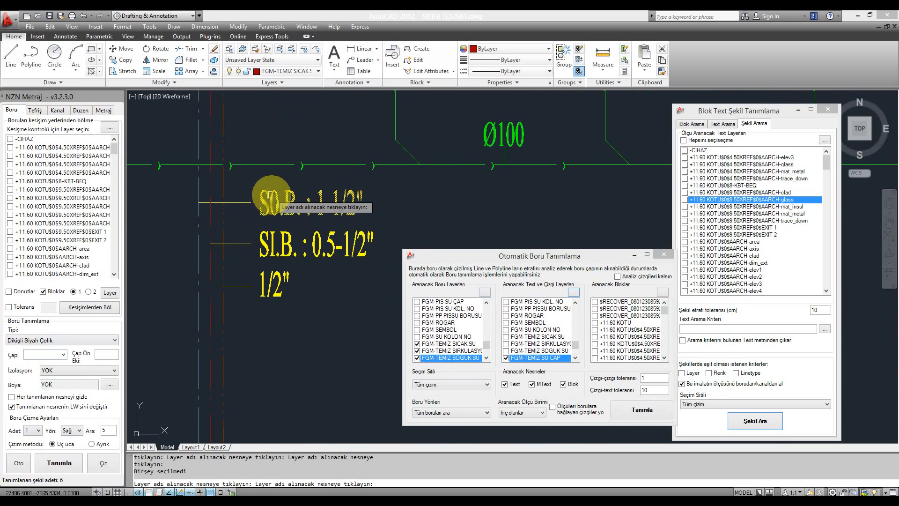
click(261, 237)
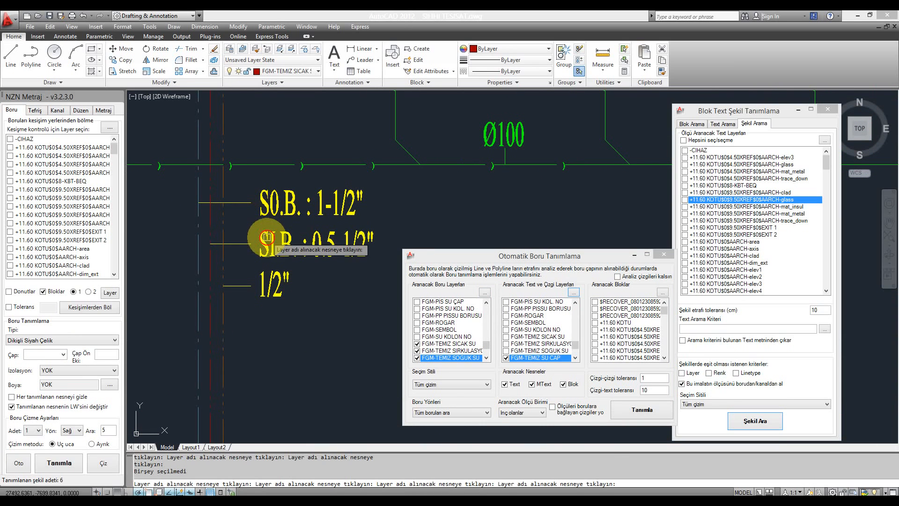
click(260, 281)
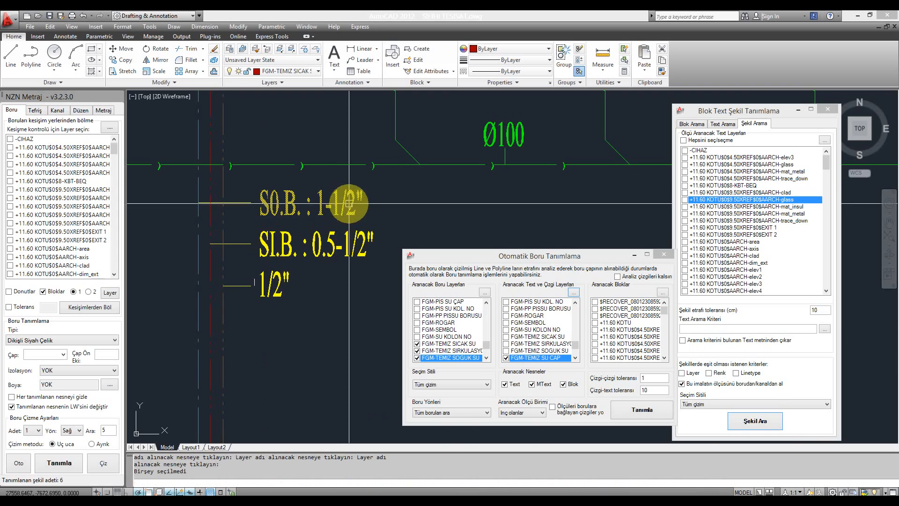
- Keep the searched size unit as inches (İnç olanlar) and set the line-to-text tolerance to 15
scroll(351, 201, down, 4)
scroll(323, 258, down, 5)
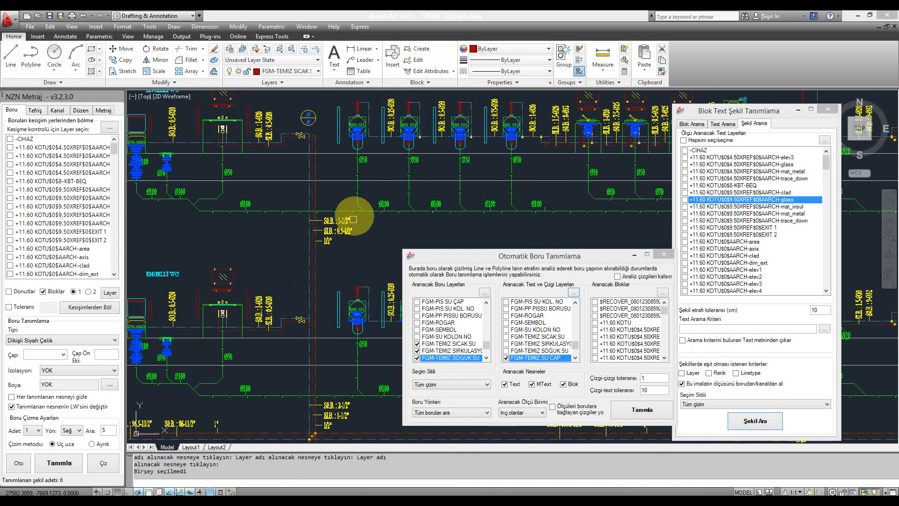
scroll(316, 261, up, 3)
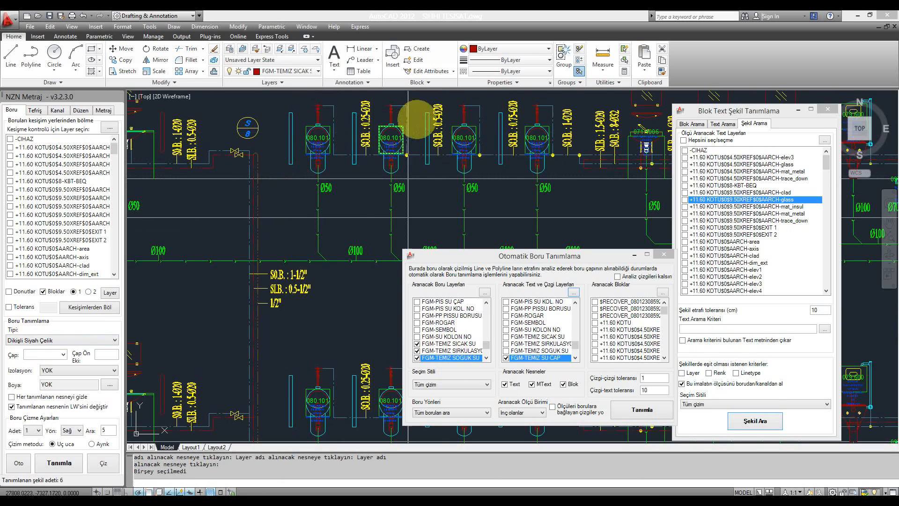
middle_drag(372, 160, 350, 187)
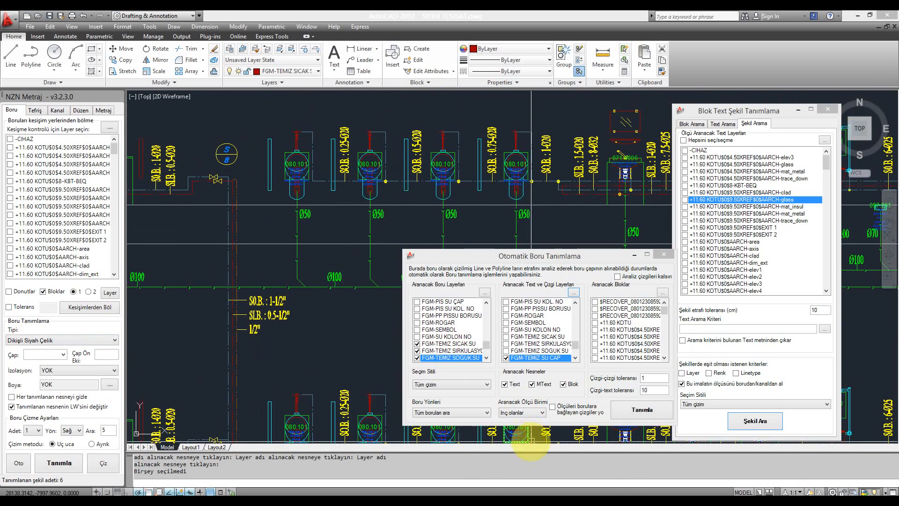
click(530, 415)
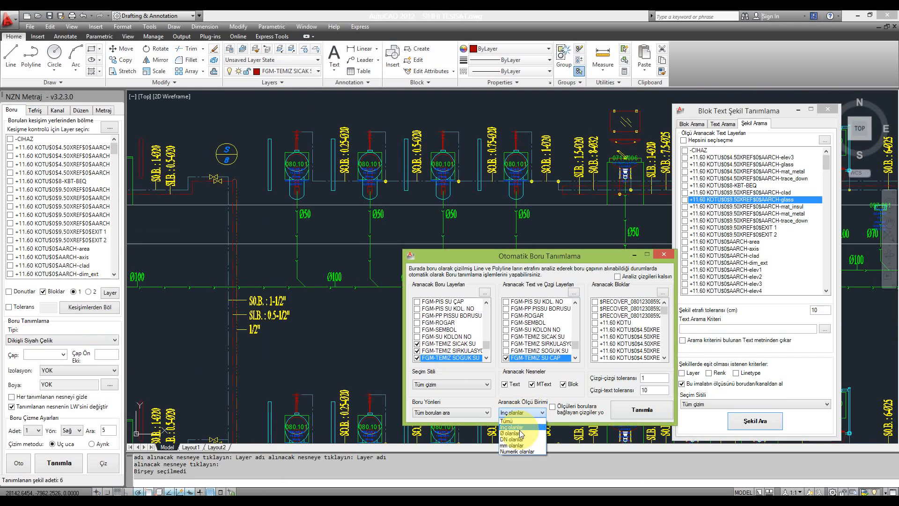
click(520, 428)
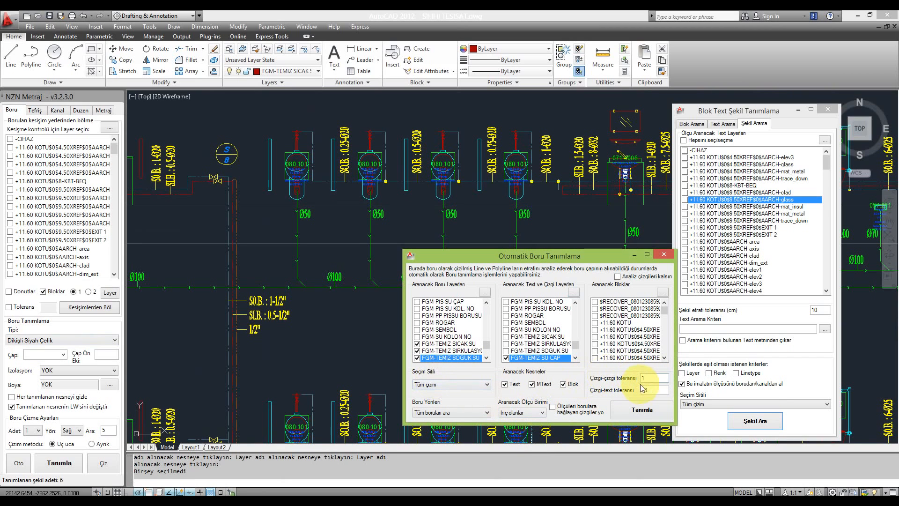
double_click(644, 389)
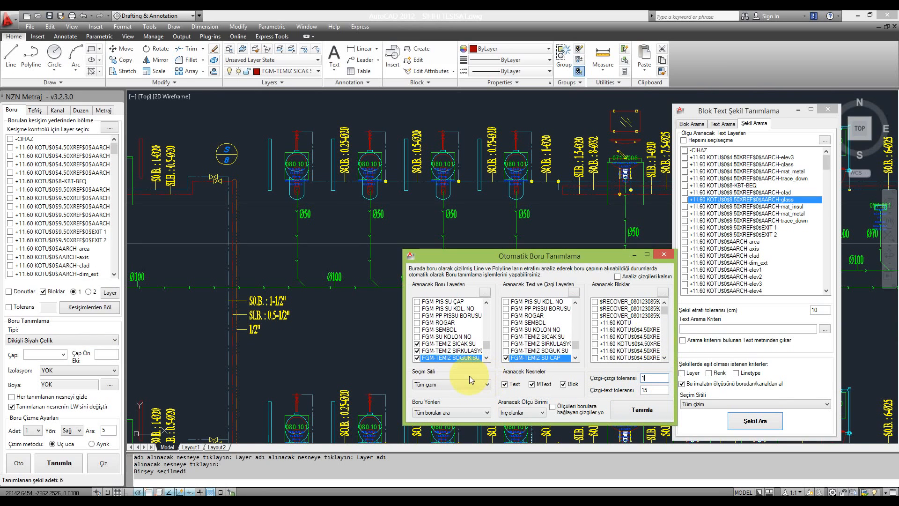
- Run the automatic pipe definition on the whole drawing for inch-labelled pipes, defining them as Dikişli Siyah Çelik
click(637, 411)
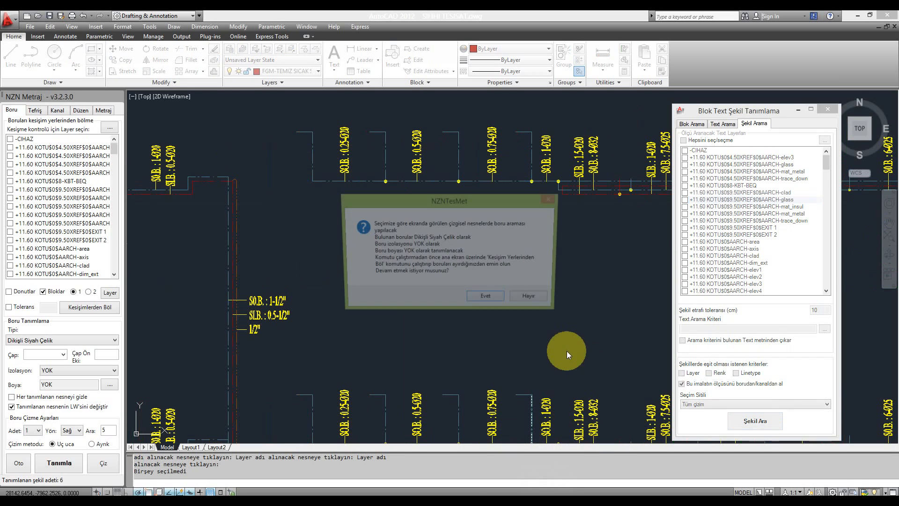
click(496, 301)
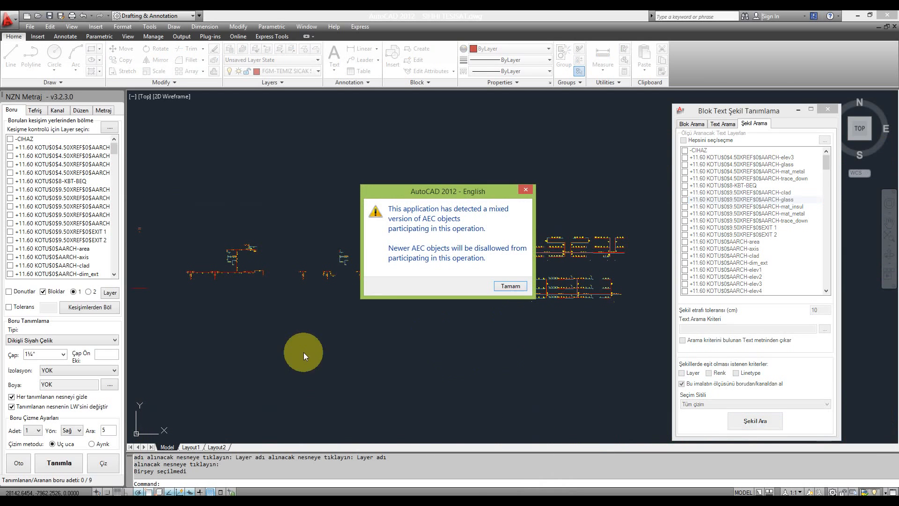
click(510, 285)
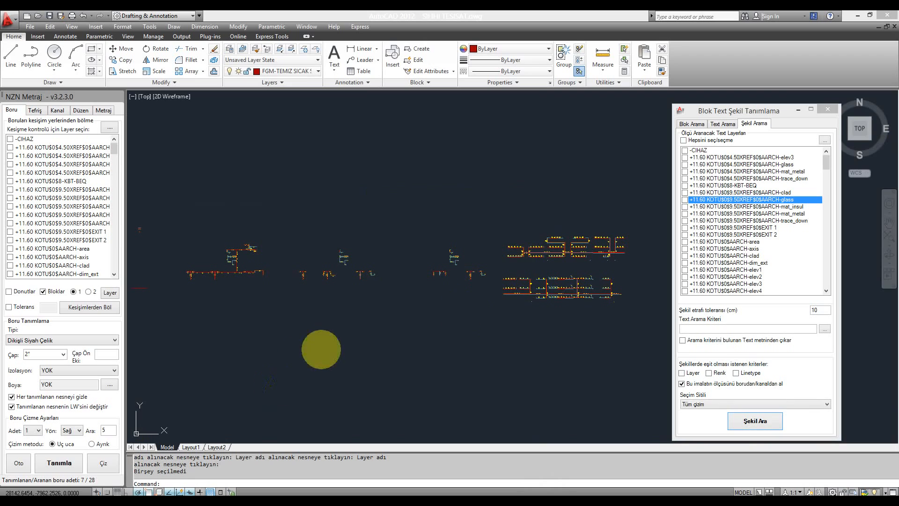
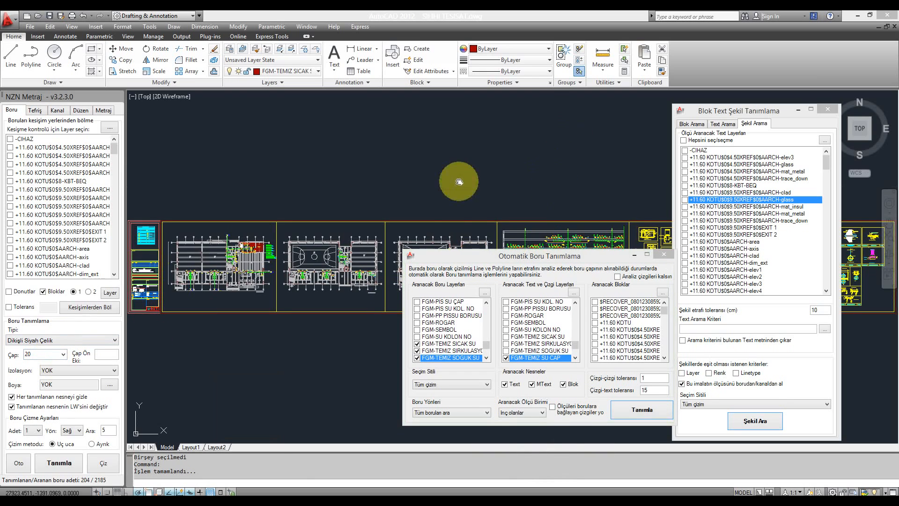
- Inspect the Ø-labelled supply pipes in the riser diagrams and set the pipe type to Polipropilen Temiz Su
scroll(337, 178, up, 4)
scroll(344, 223, up, 8)
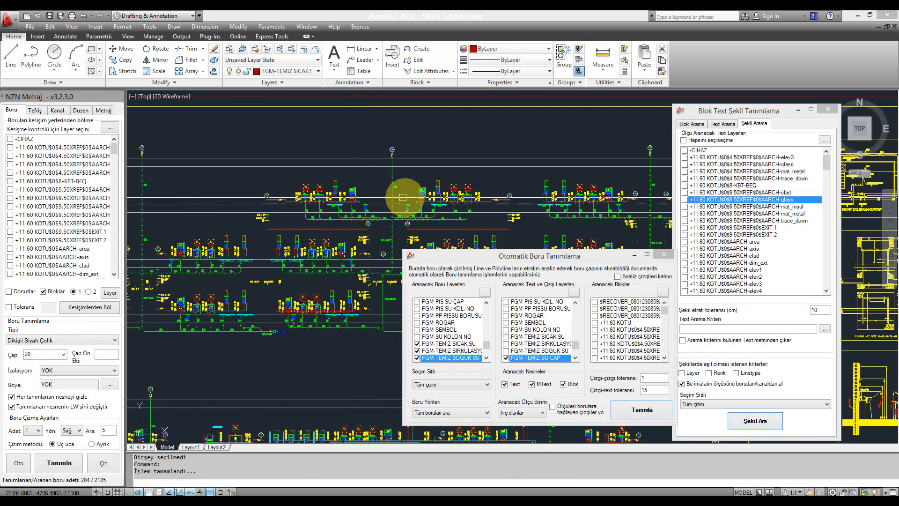
mouse_move(458, 209)
middle_down()
mouse_move(367, 207)
mouse_move(305, 221)
middle_up()
scroll(305, 221, up, 2)
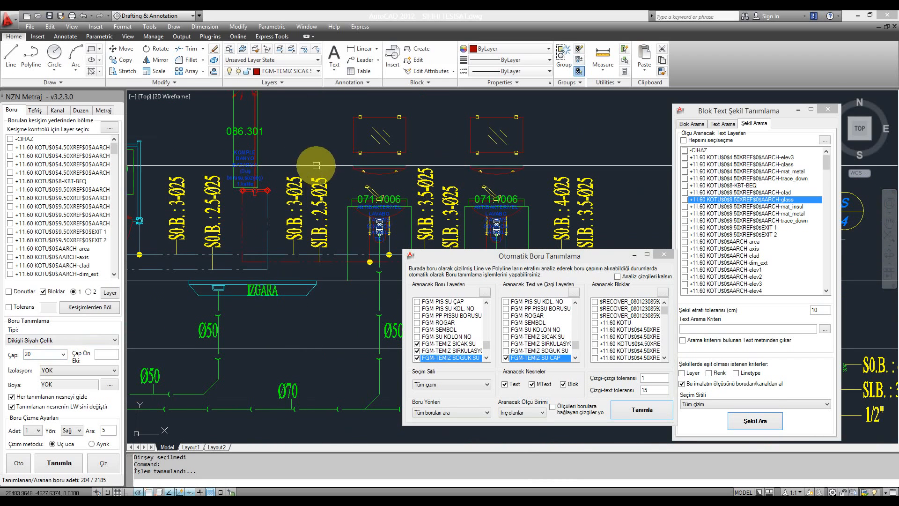
click(52, 342)
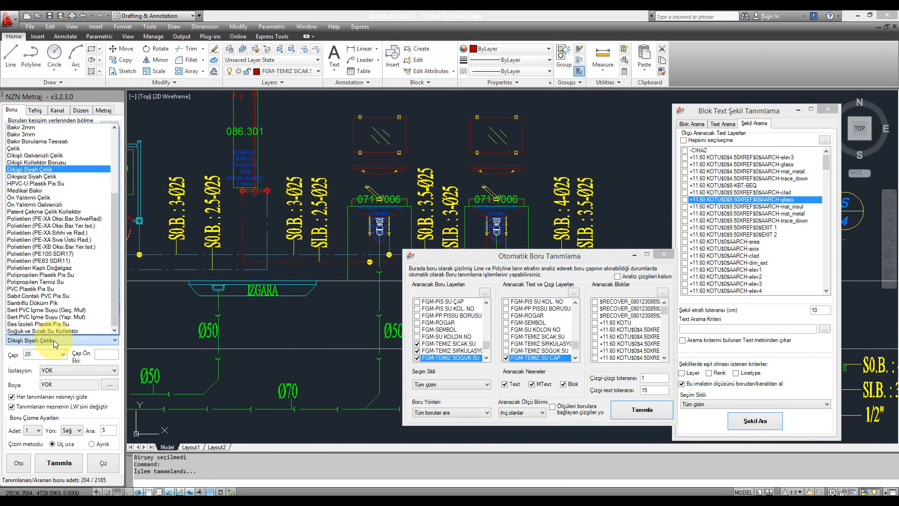
click(52, 281)
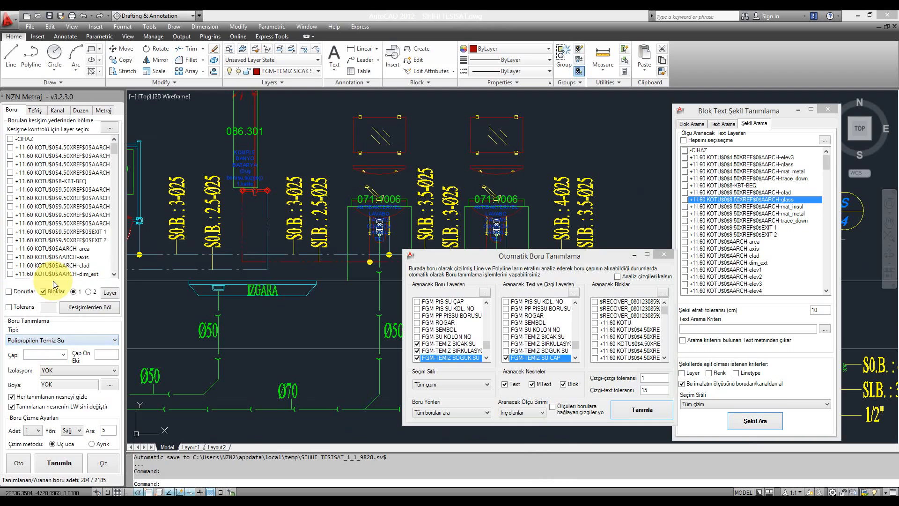
- Set the searched size unit to Ø olanlar and run the automatic pipe definition on the whole drawing
click(521, 412)
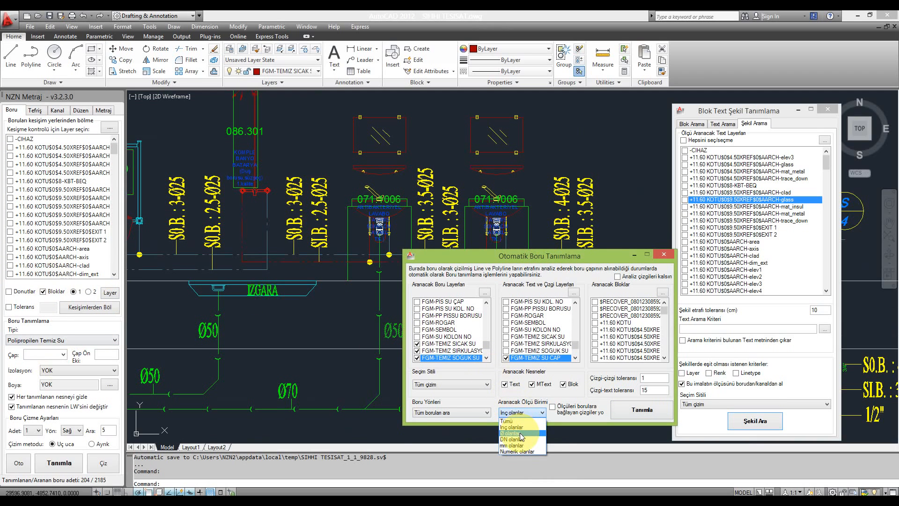
click(520, 433)
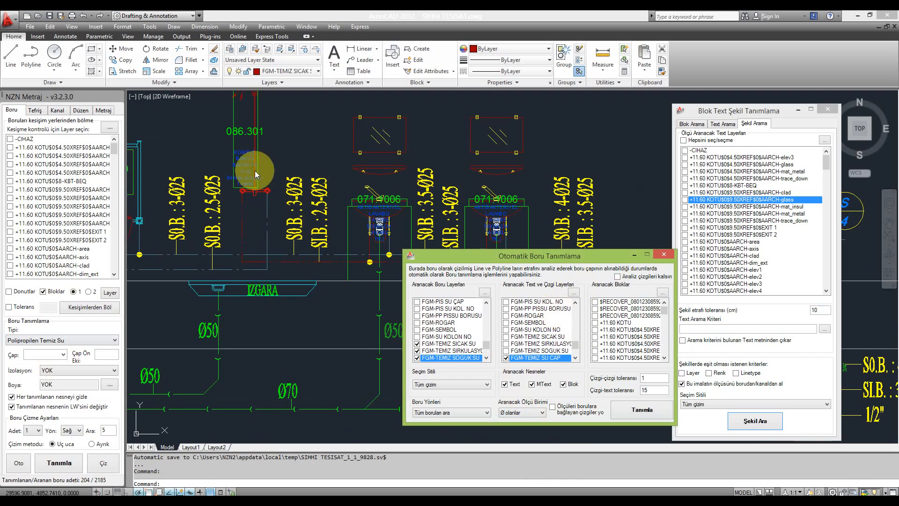
click(645, 411)
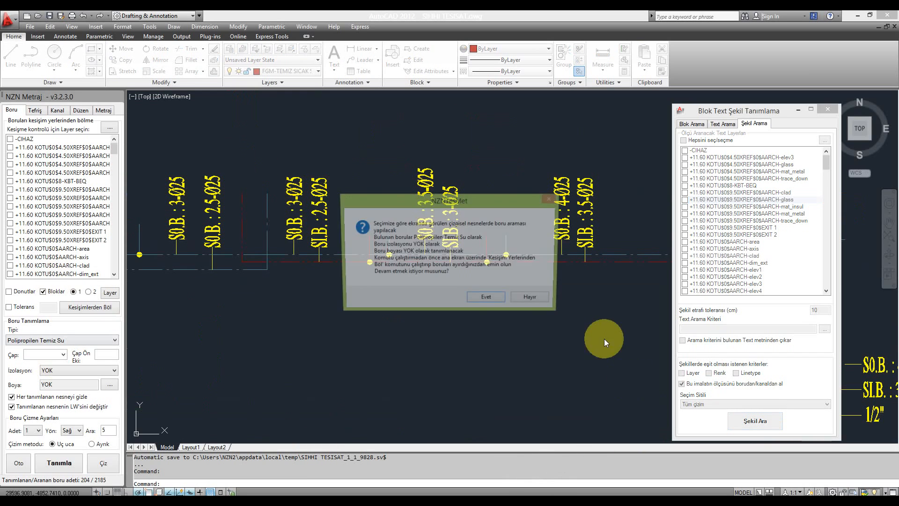
click(488, 299)
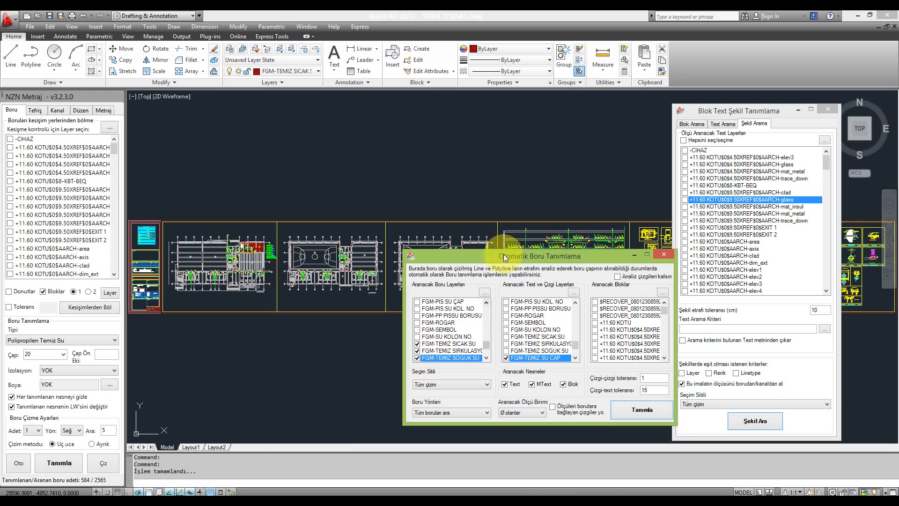
scroll(337, 152, up, 8)
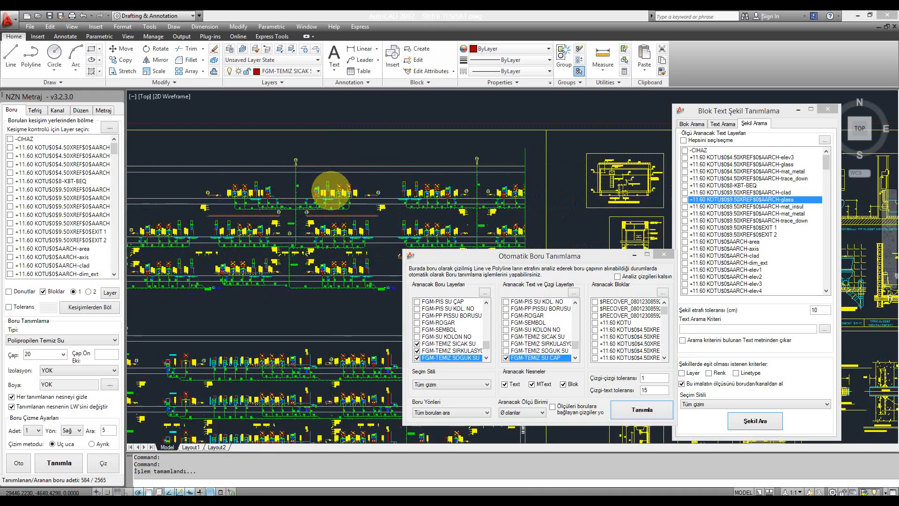
scroll(338, 182, up, 8)
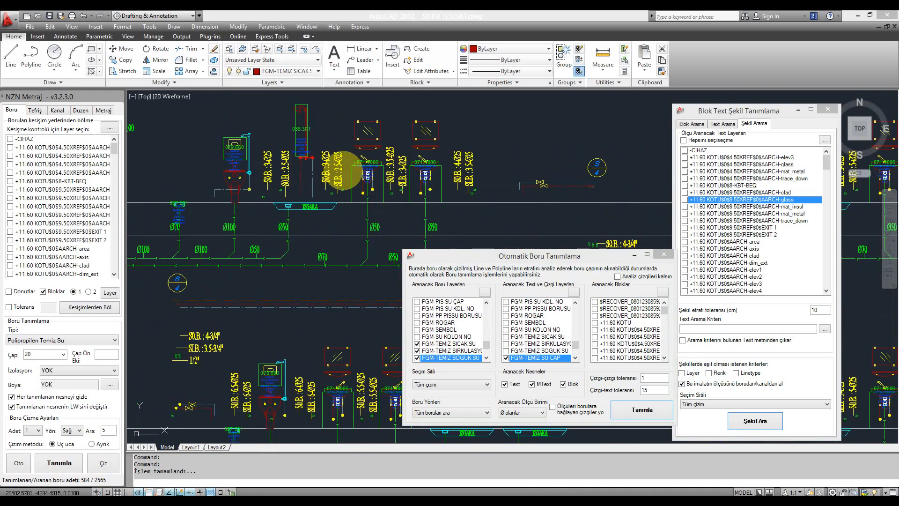
- Inspect the riser diagrams for supply pipes that the automatic definition has marked or left undefined
scroll(312, 203, up, 3)
middle_drag(327, 212, 258, 272)
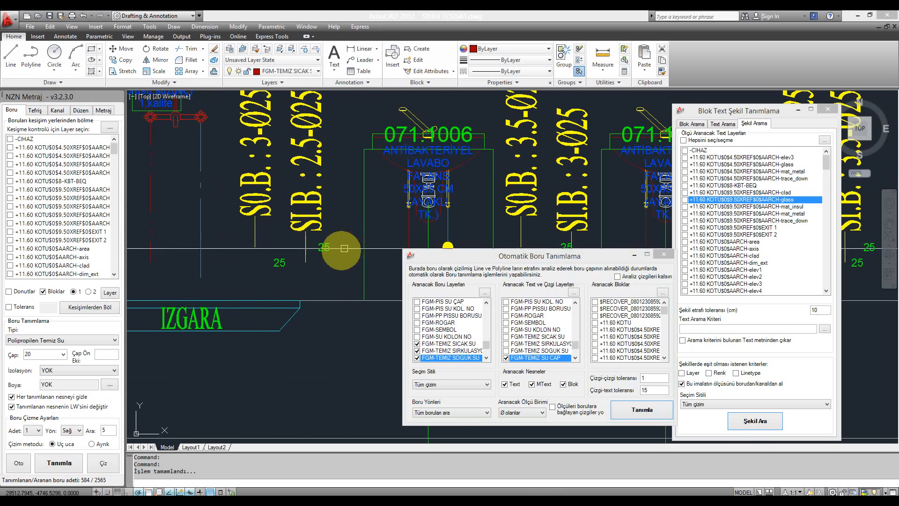
scroll(339, 253, down, 4)
middle_drag(306, 257, 238, 221)
scroll(411, 229, down, 2)
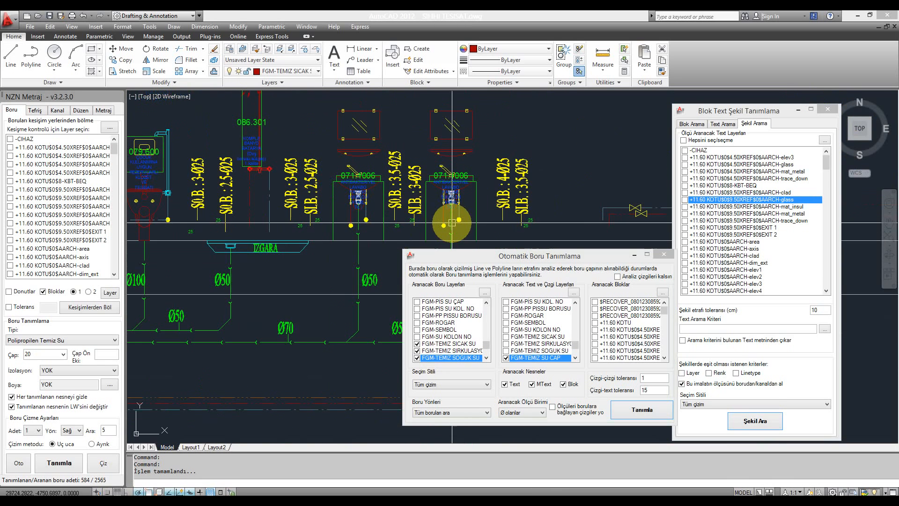
scroll(452, 222, up, 3)
scroll(351, 205, down, 4)
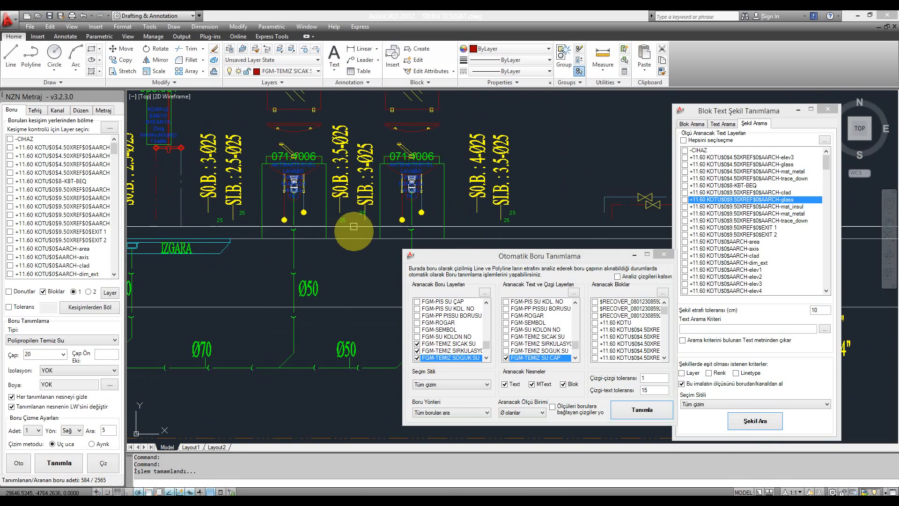
scroll(406, 180, down, 3)
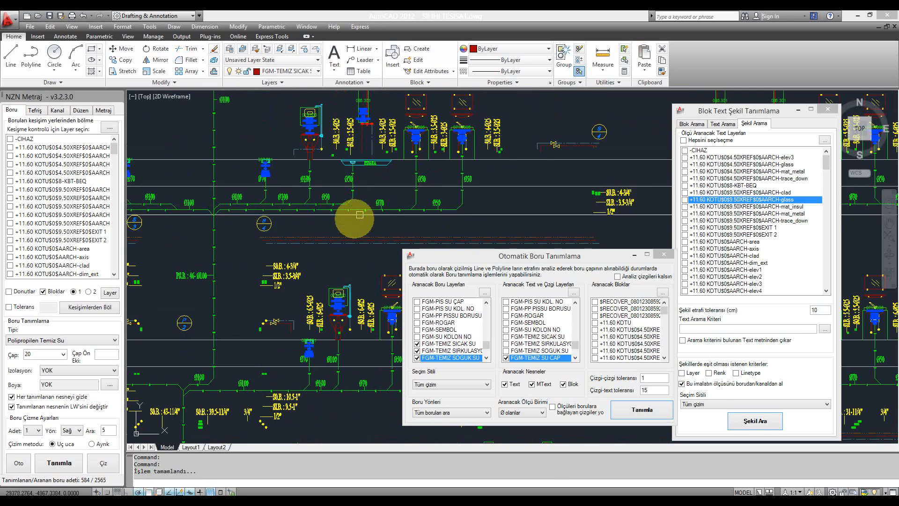
scroll(270, 174, up, 3)
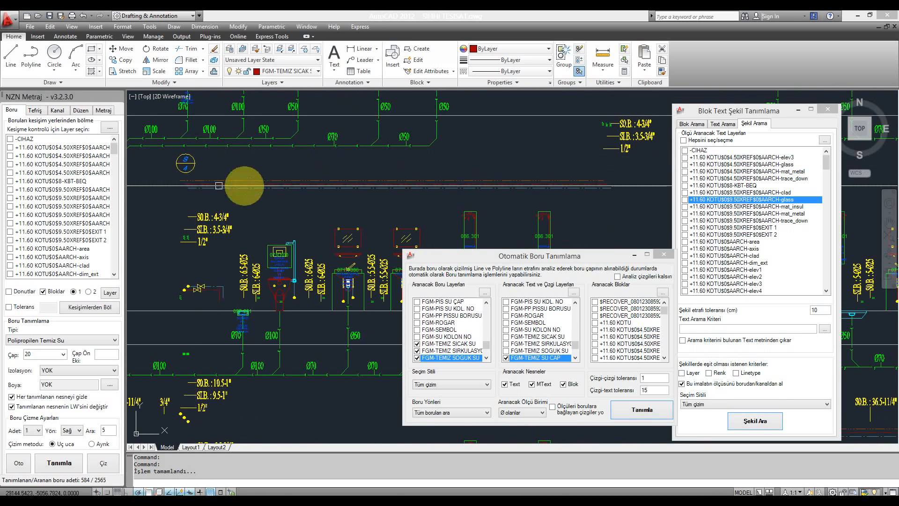
mouse_move(253, 204)
middle_down()
mouse_move(347, 207)
mouse_move(269, 211)
middle_up()
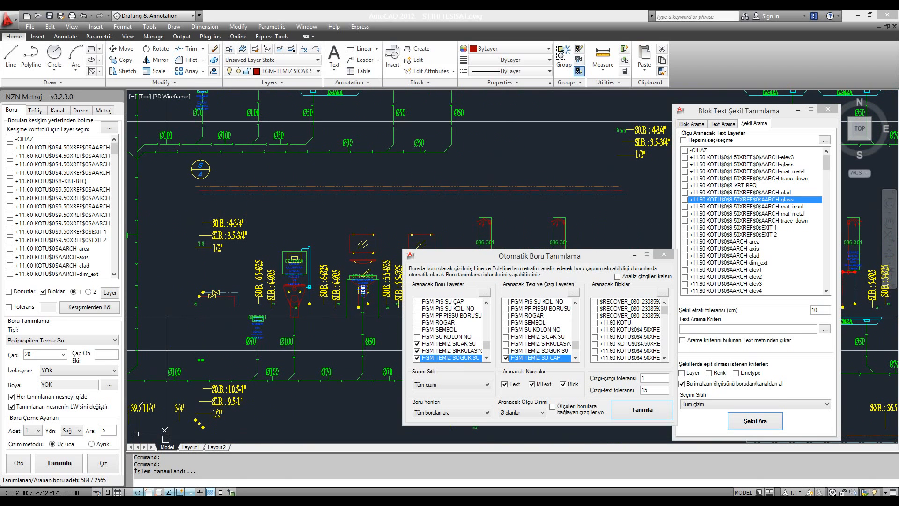
- Define the two upper horizontal supply pipes beside the S/4 riser as Polipropilen Temiz Su, taking the 3/4" diameter from their labels
click(68, 470)
scroll(226, 174, up, 2)
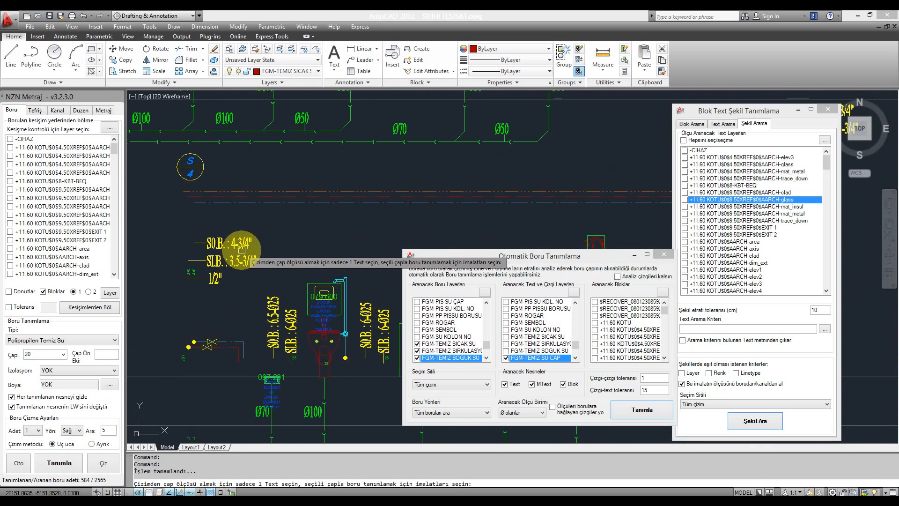
click(241, 249)
click(281, 194)
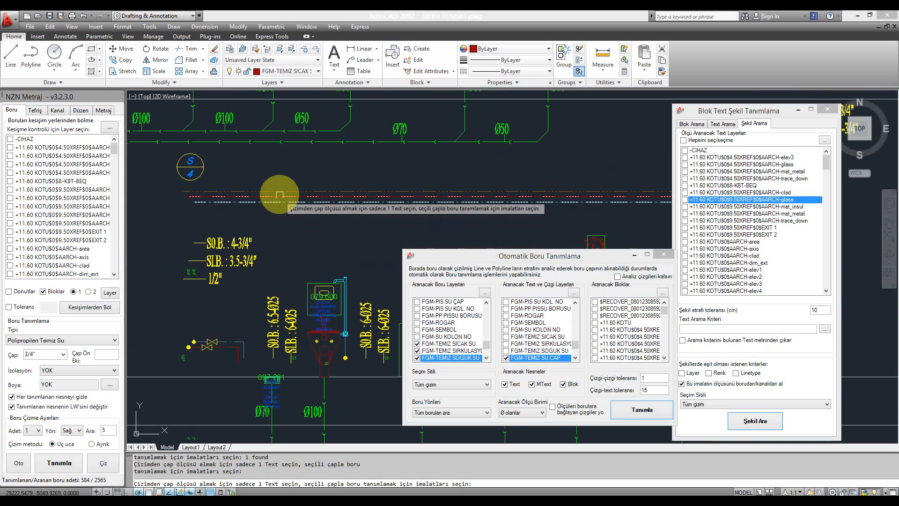
key(Return)
click(251, 258)
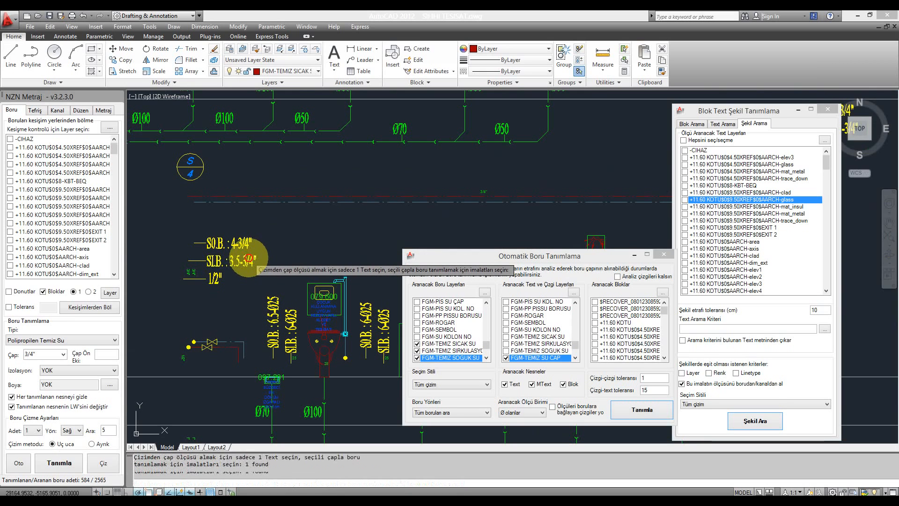
click(276, 196)
key(Return)
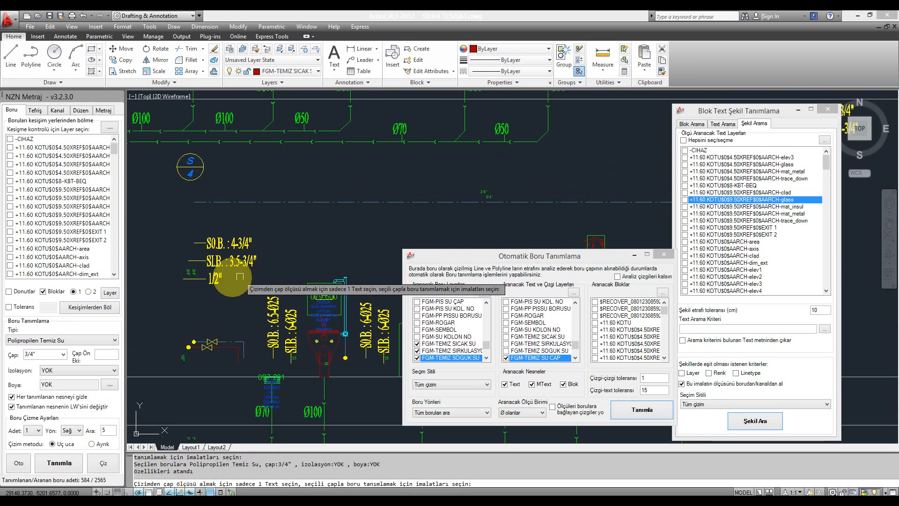
- Define the remaining horizontal supply pipe beside the S/4 riser using the 1/2" diameter label
click(218, 278)
key(Return)
click(289, 203)
key(Return)
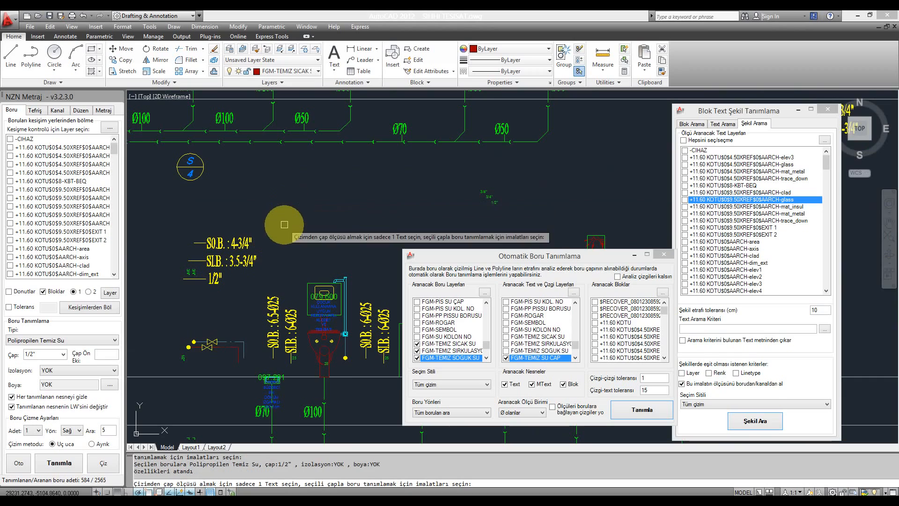
- Isolate the three supply pipe layers using the undefined horizontal pipes in the neighbouring riser diagram
scroll(503, 206, down, 2)
scroll(462, 183, down, 3)
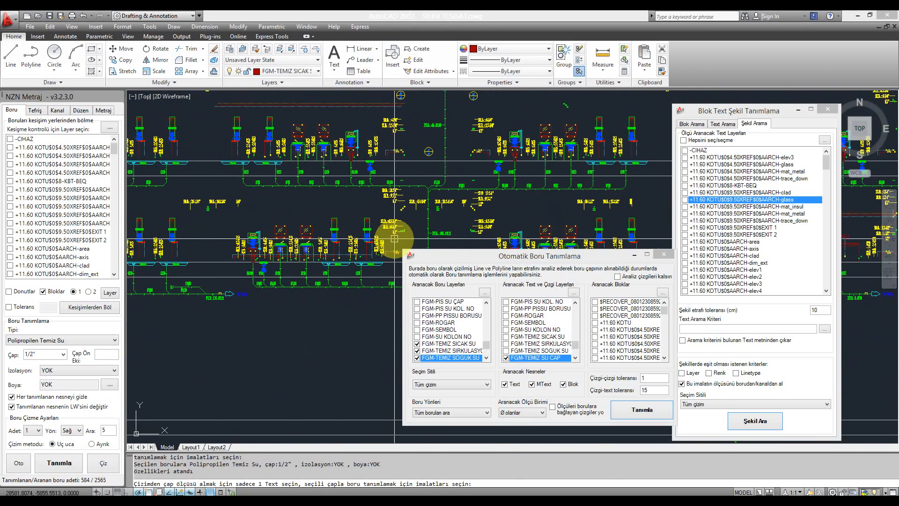
scroll(367, 145, up, 4)
click(362, 175)
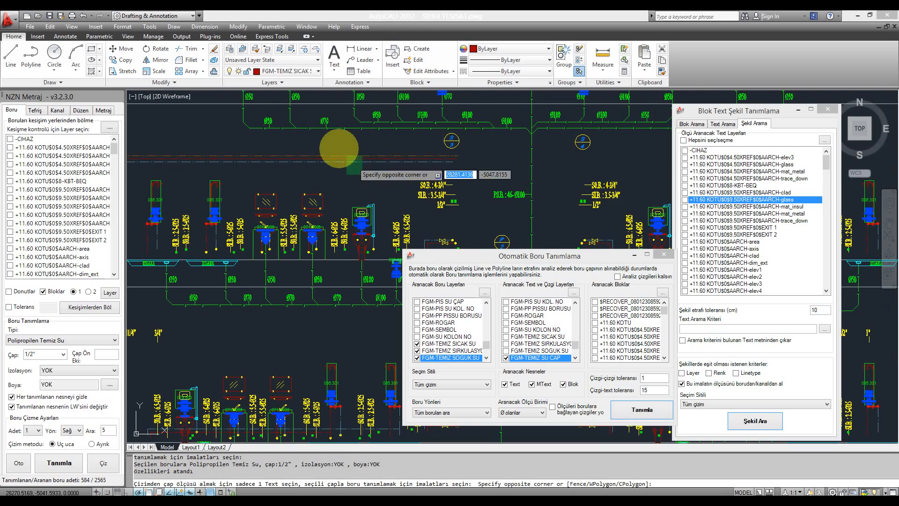
click(335, 144)
click(280, 48)
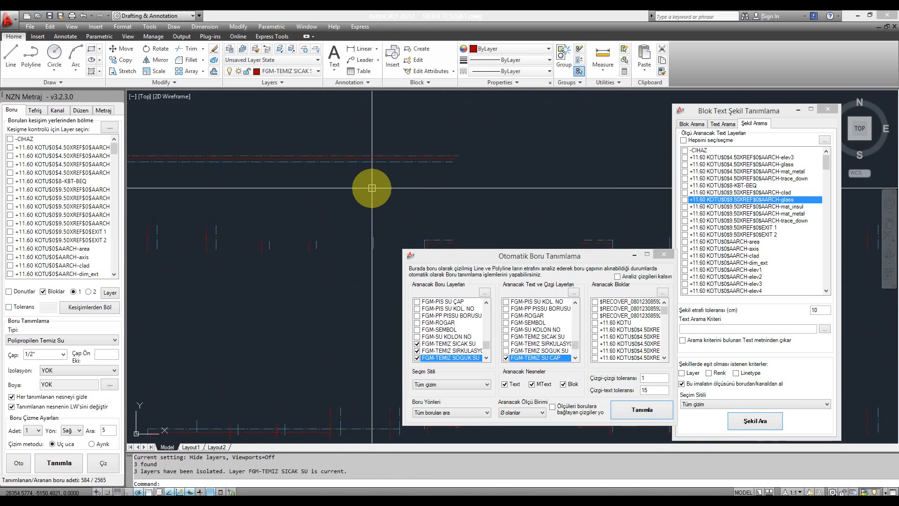
- Define all remaining isolated supply pipes as Polipropilen Temiz Su with diameter 1", and restore the hidden layers
scroll(371, 187, down, 5)
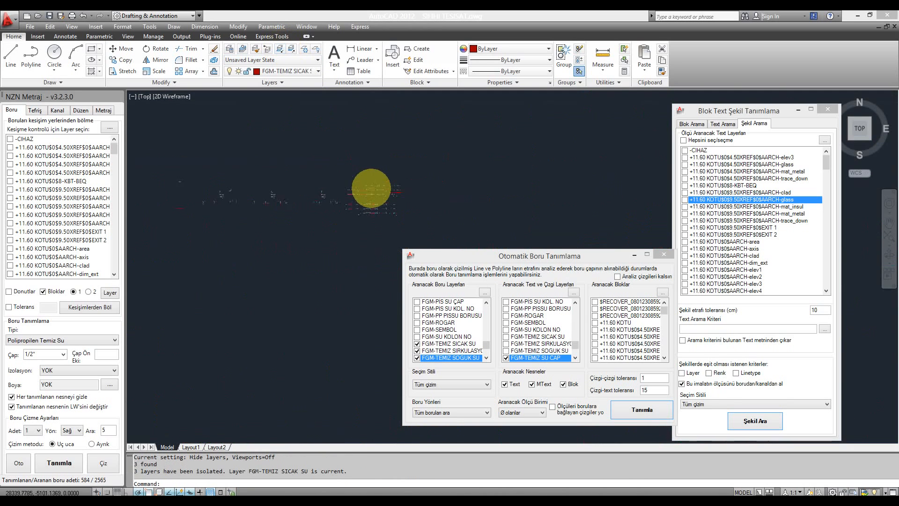
click(63, 356)
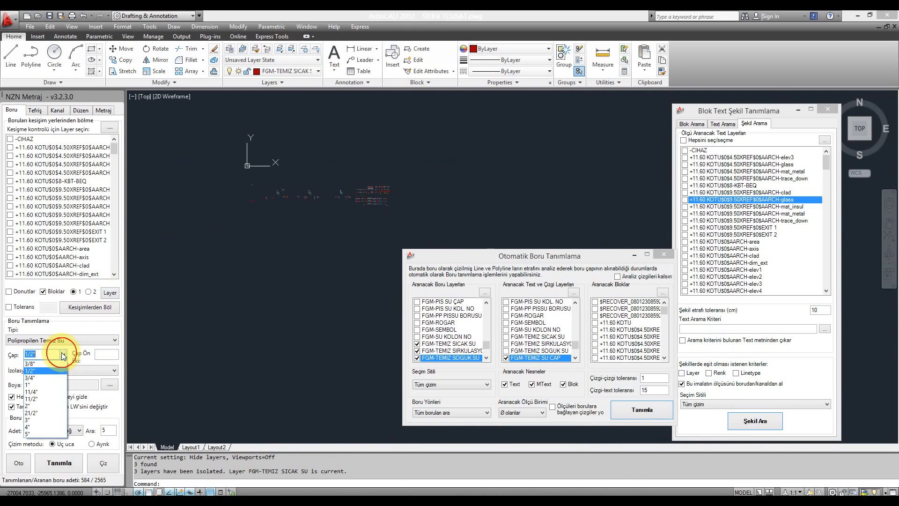
click(41, 385)
click(60, 463)
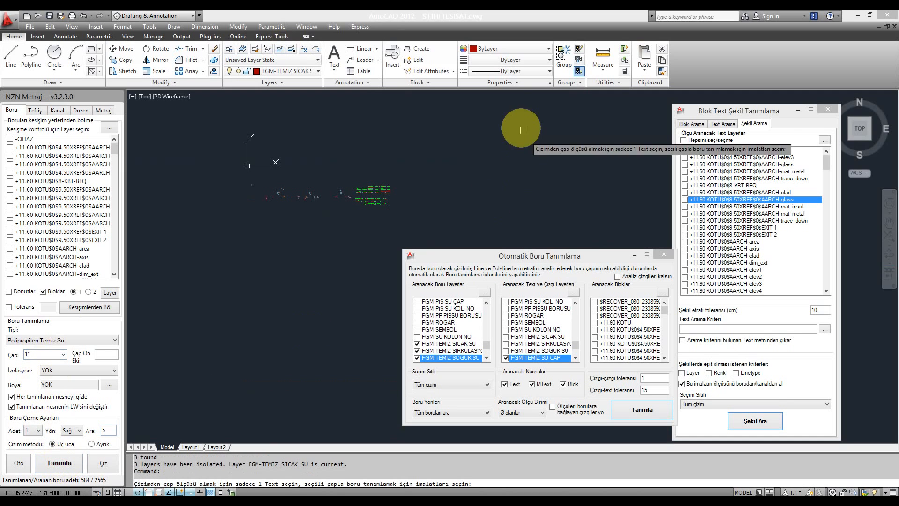
drag(522, 125, 193, 295)
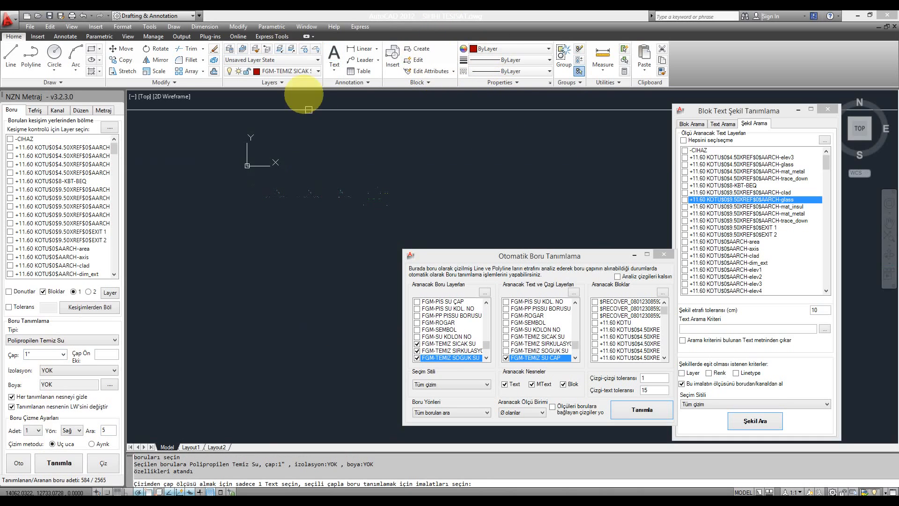
click(291, 49)
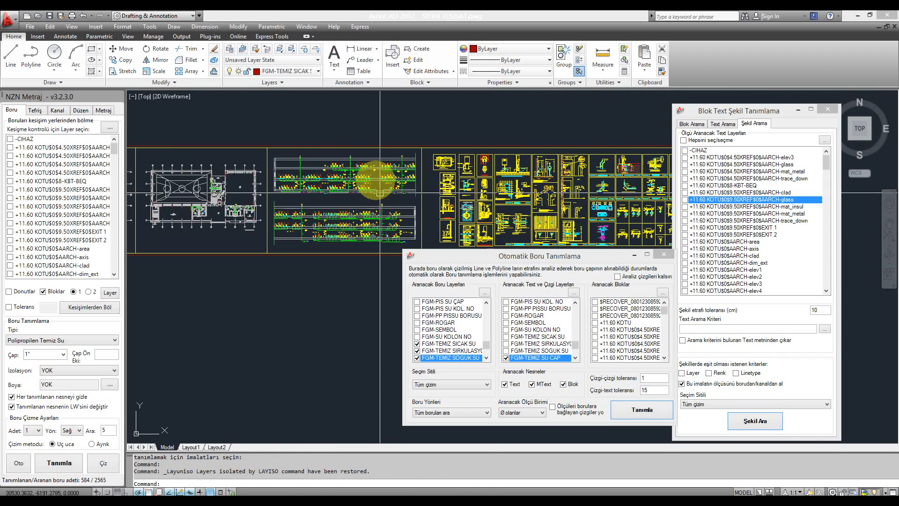
- Set the pipe type to PVC Plastik Pis Su for the waste water pipes
scroll(281, 161, up, 5)
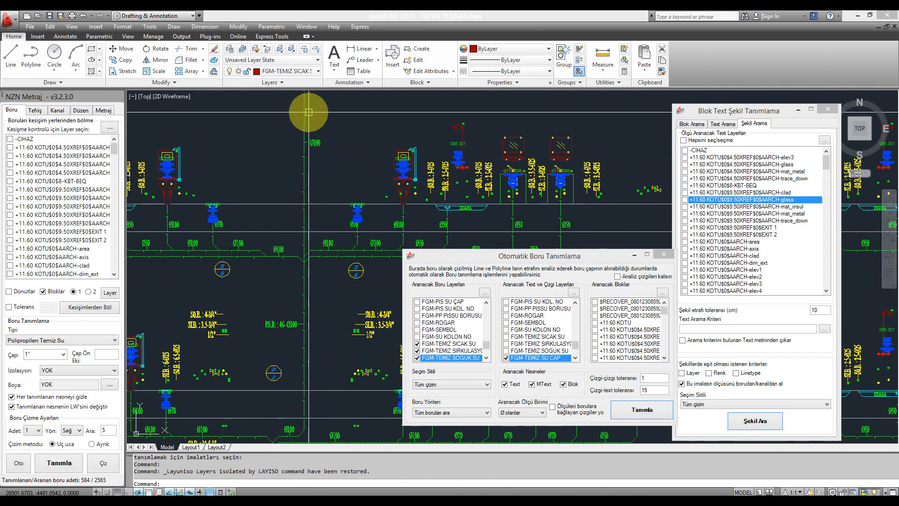
click(49, 342)
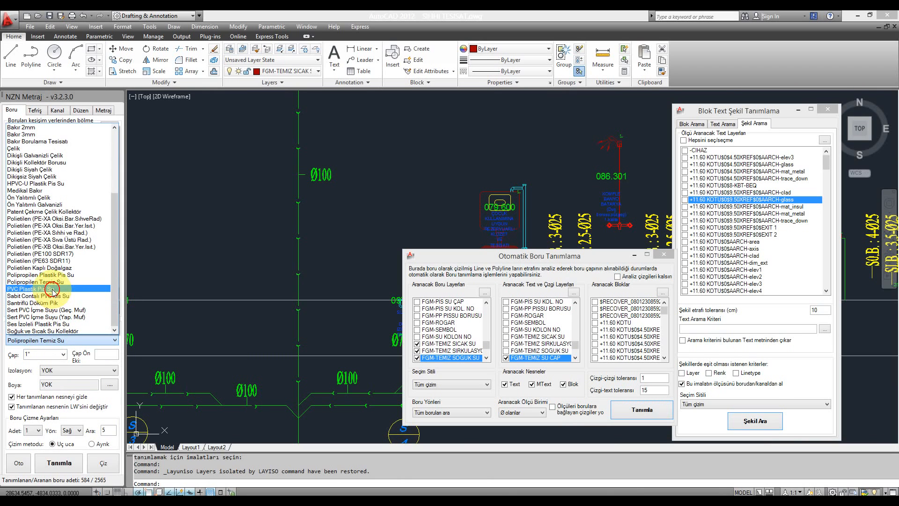
click(53, 290)
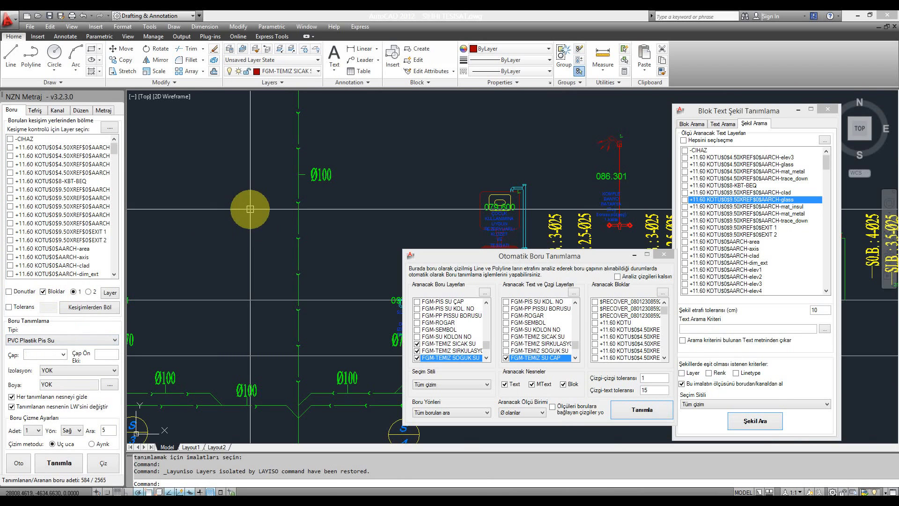
- Reopen the automatic pipe definition with cleared selections and pick FGM-PP PISSU BORUSU as the searched pipe layer from the vertical waste pipe
click(663, 256)
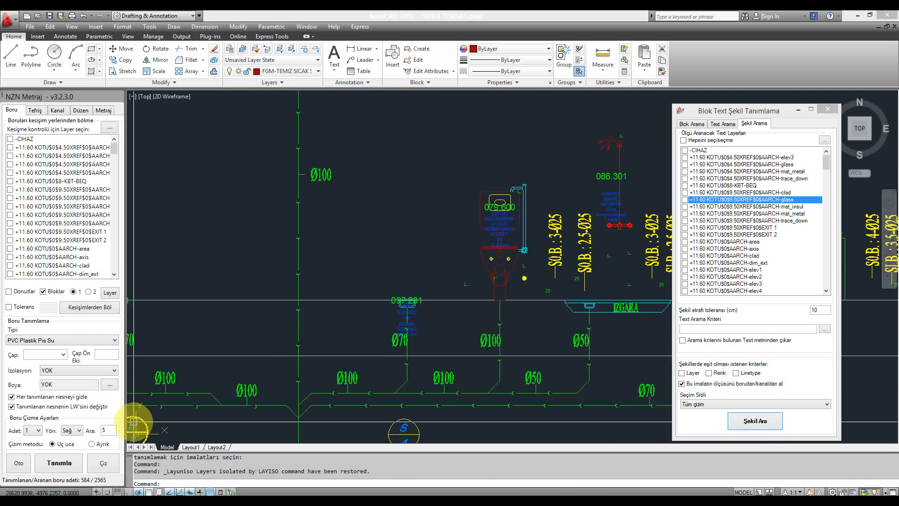
click(13, 463)
click(485, 292)
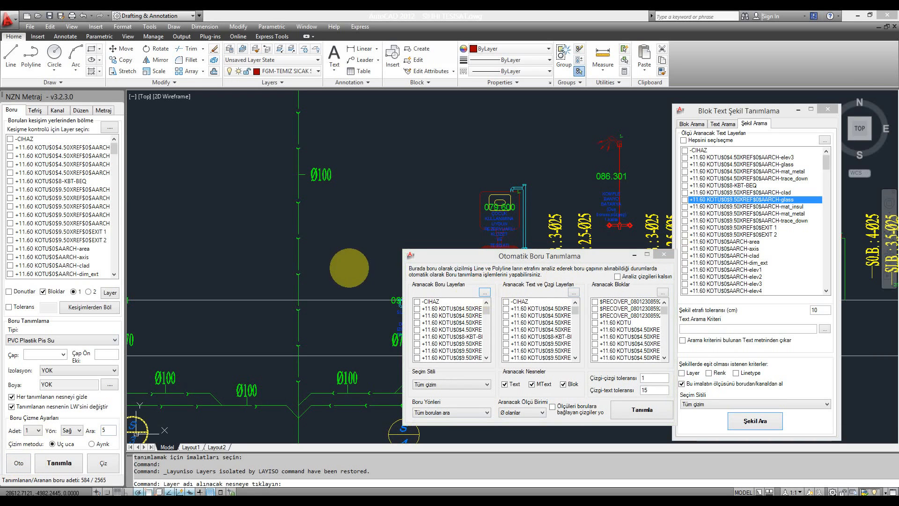
click(298, 229)
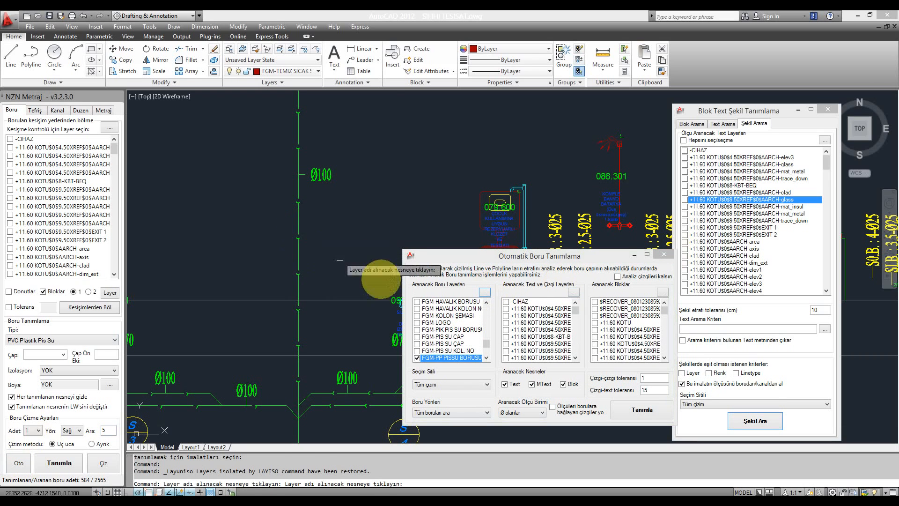
- Pick FGM-PIS SU ÇAP and FGM-PP PISSU BORUSU as the searched text and line layers from the Ø100 label and its leader line
click(573, 292)
scroll(293, 155, up, 6)
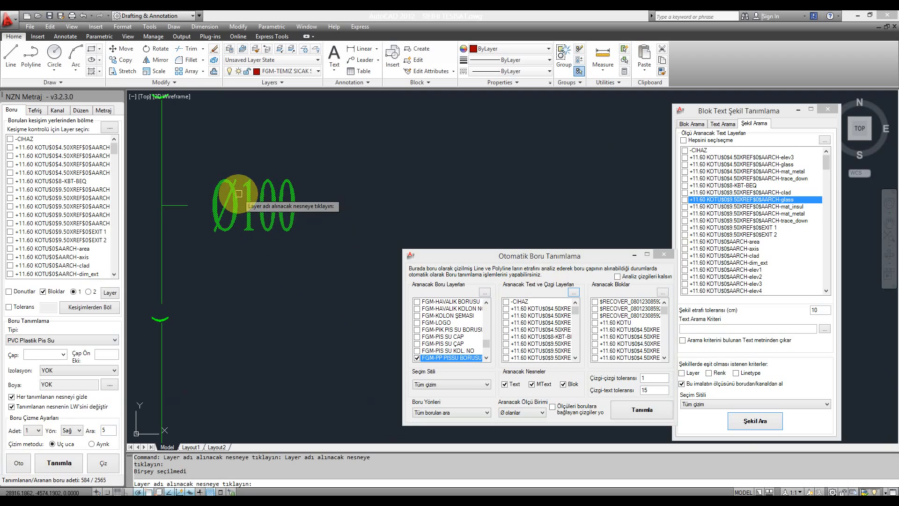
click(239, 193)
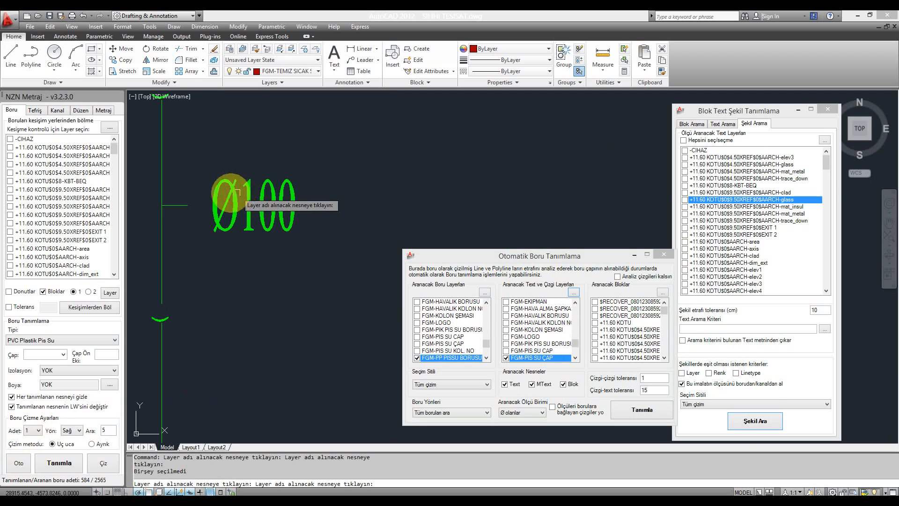
click(573, 292)
click(177, 204)
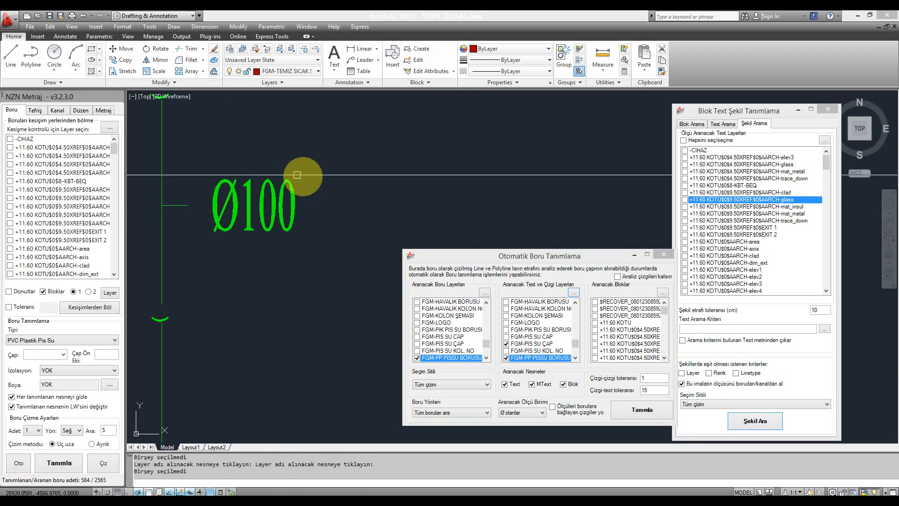
- Run the automatic pipe definition on the whole drawing for Ø-labelled waste pipes, defining them as PVC Plastik Pis Su
scroll(297, 175, down, 6)
middle_drag(316, 205, 247, 271)
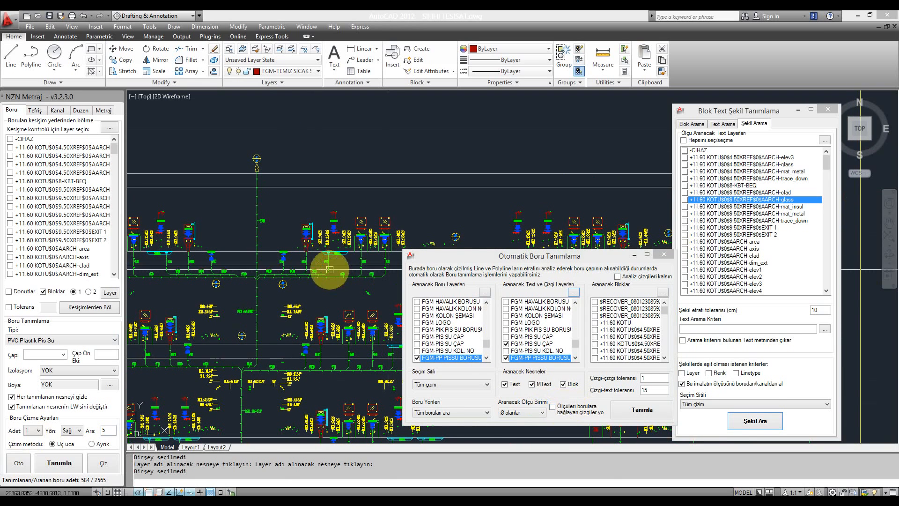
scroll(272, 227, up, 5)
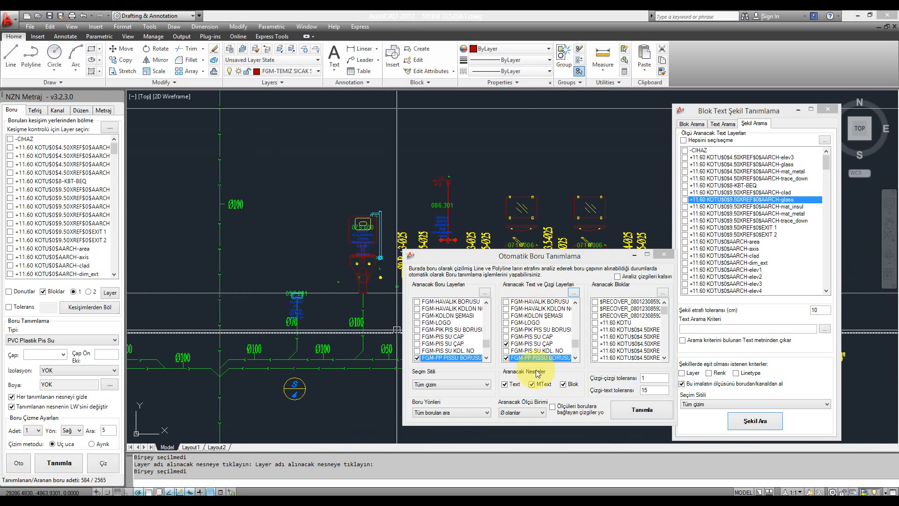
click(633, 412)
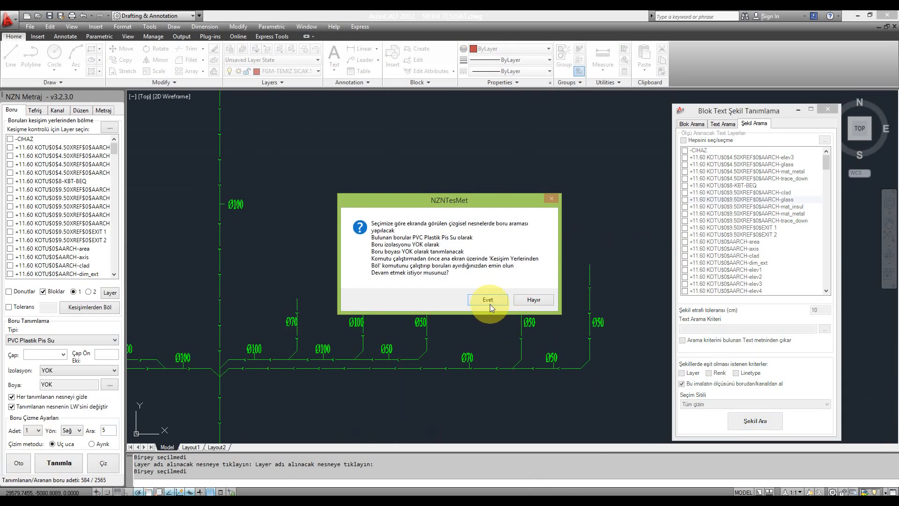
click(490, 305)
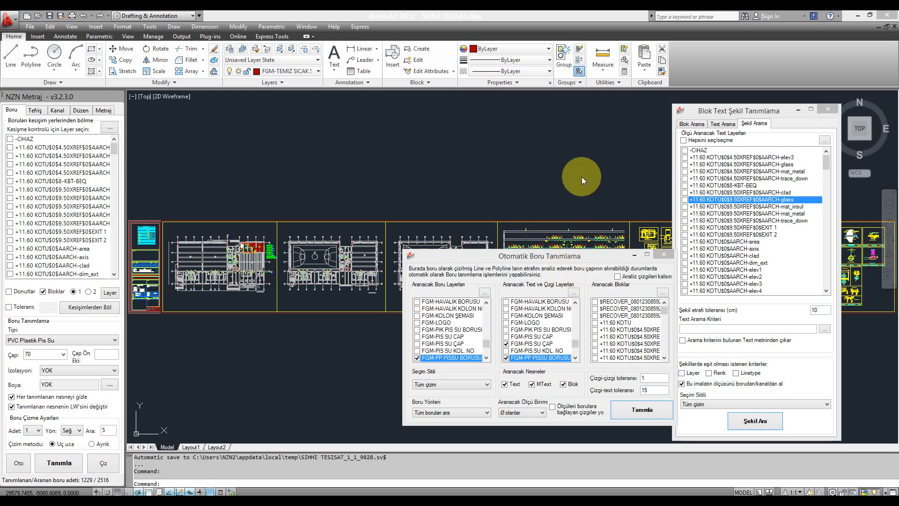
- Show all hidden objects in the drawing again and close the automatic pipe definition window
scroll(403, 156, up, 5)
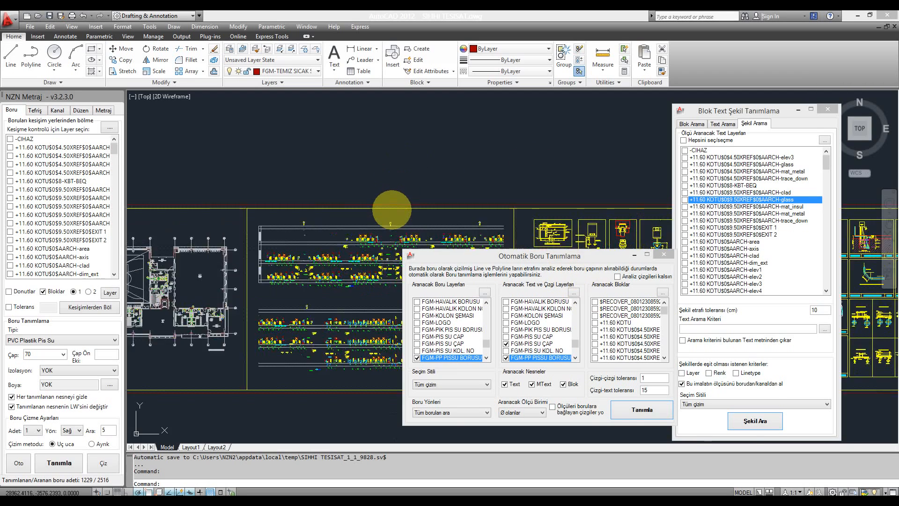
scroll(351, 195, up, 5)
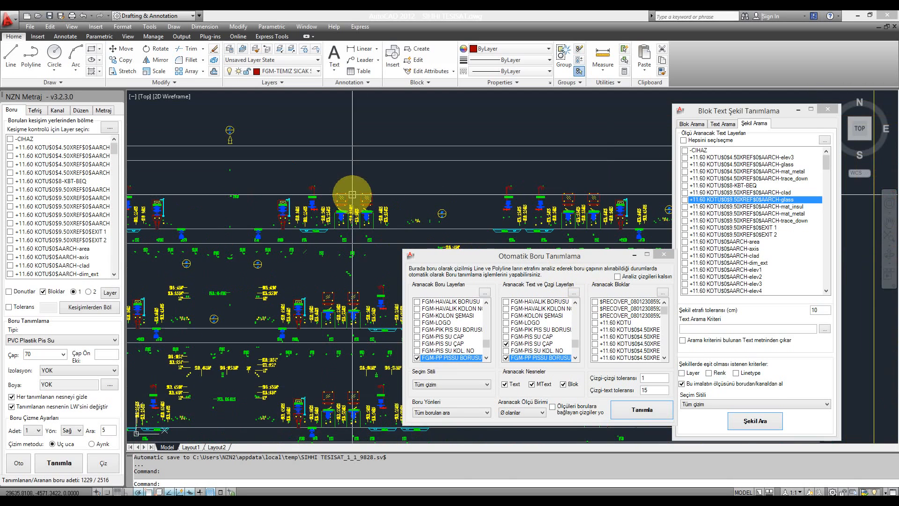
scroll(353, 194, up, 8)
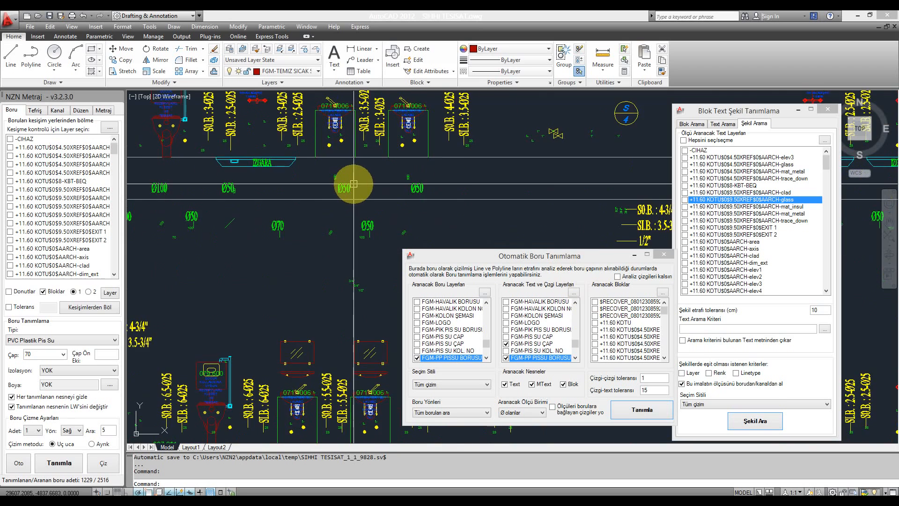
scroll(354, 184, down, 10)
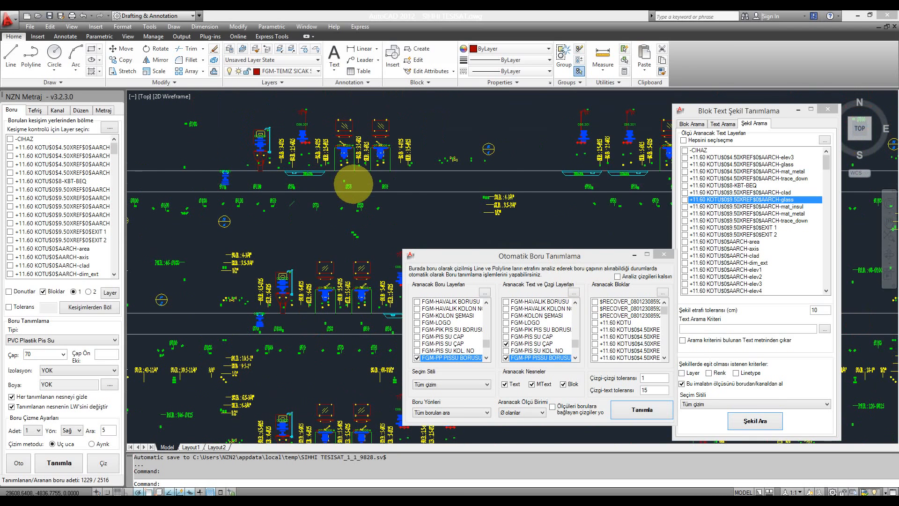
click(79, 110)
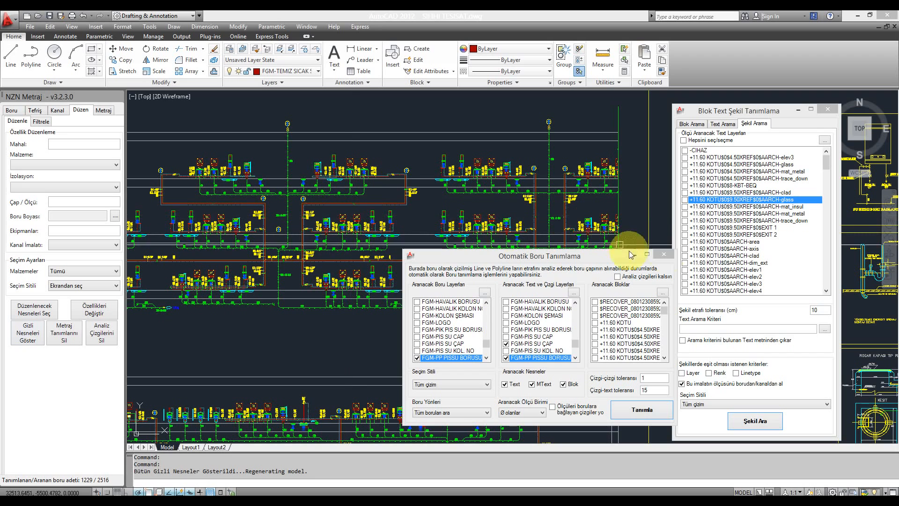
click(671, 258)
- Go to the pair of 1" valve symbols beside the S/5 column tag and bring up the fixture library
scroll(534, 169, up, 6)
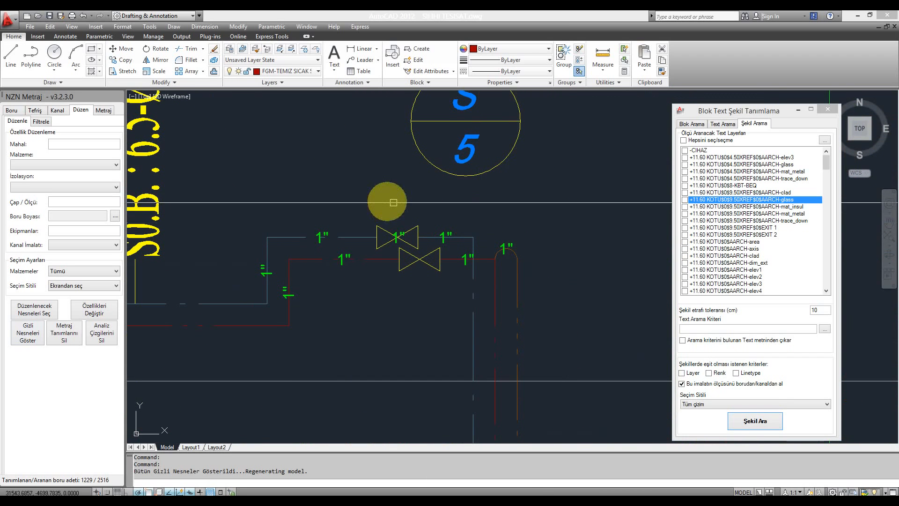
scroll(384, 215, down, 3)
scroll(392, 221, up, 3)
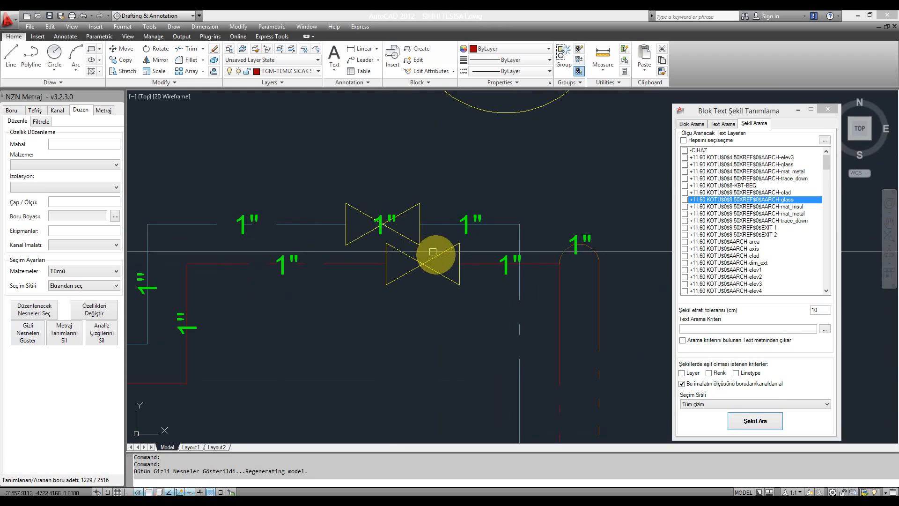
scroll(437, 255, up, 4)
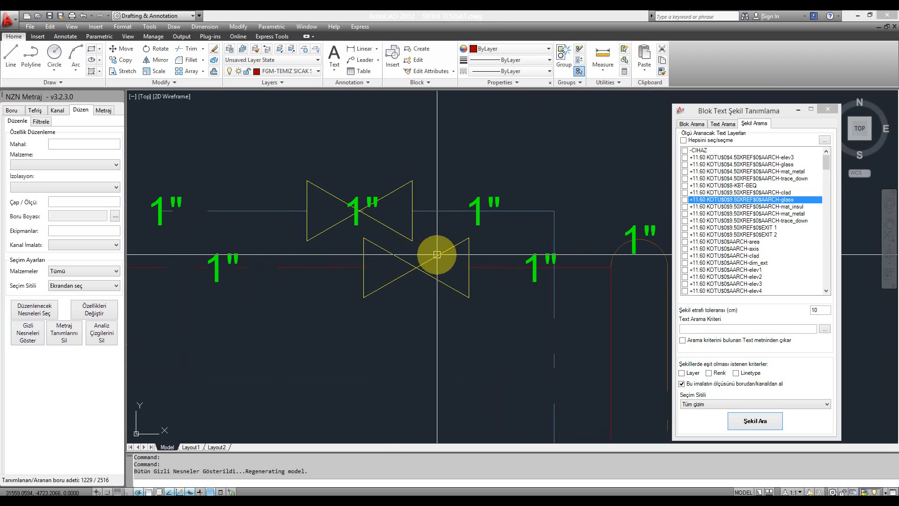
click(36, 110)
click(28, 132)
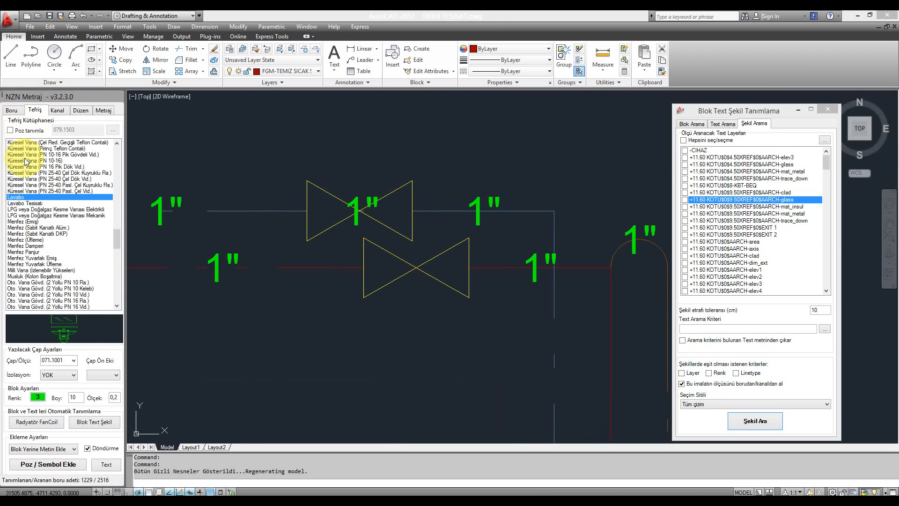
- Look through the fixture library's valve entries and check which diameters the Buhar Vanası types offer
click(32, 239)
scroll(36, 245, down, 2)
scroll(35, 245, down, 3)
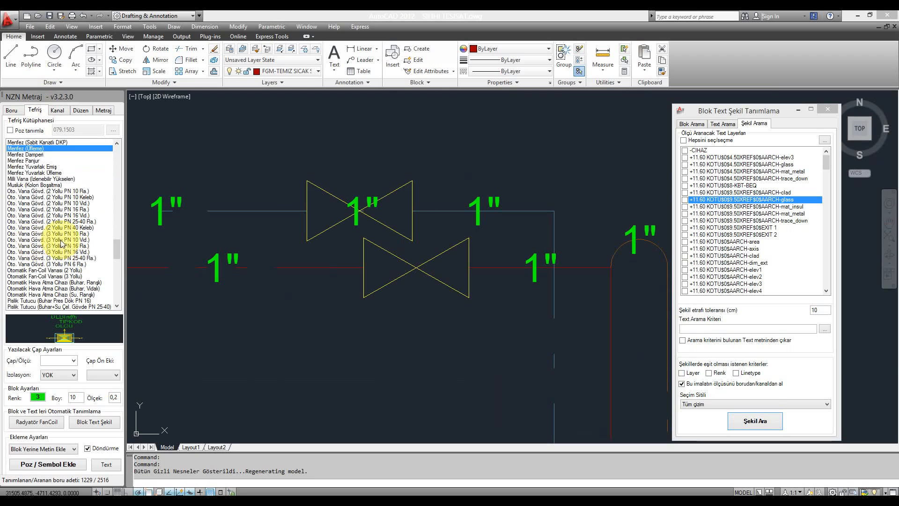
drag(114, 251, 112, 168)
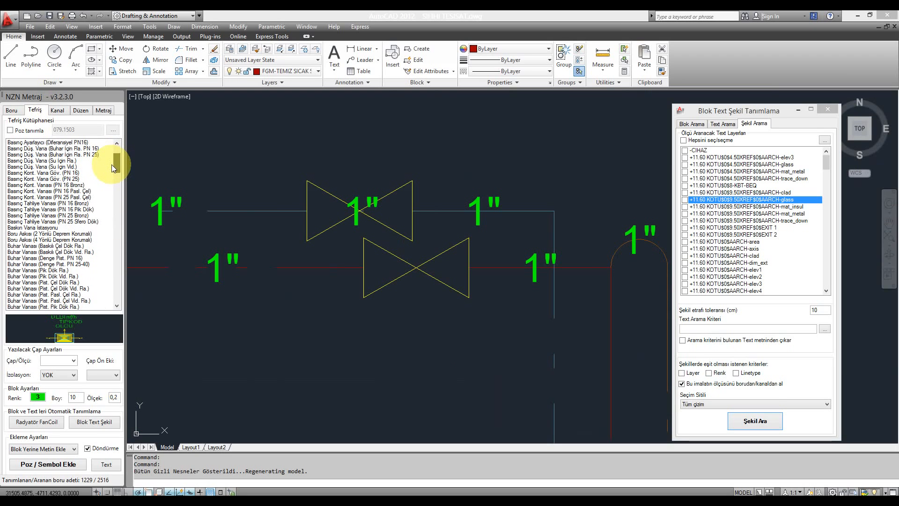
scroll(91, 237, down, 1)
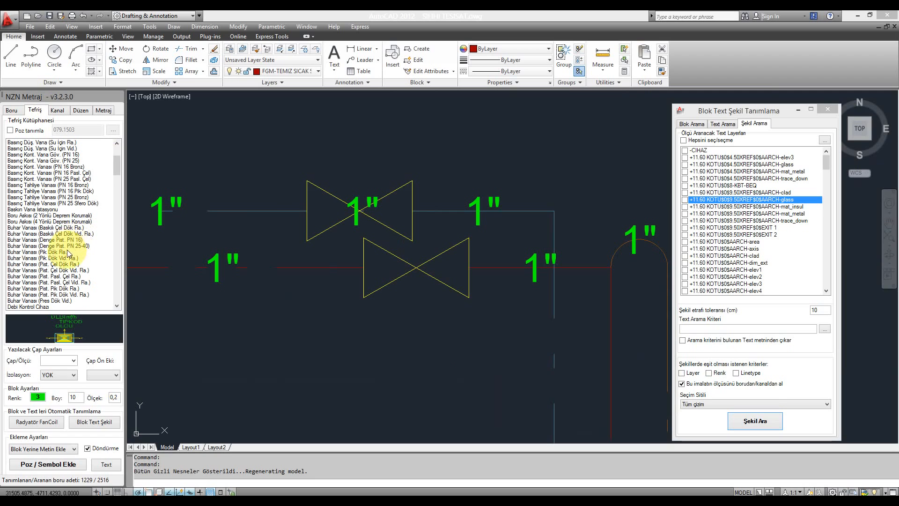
click(67, 251)
click(73, 361)
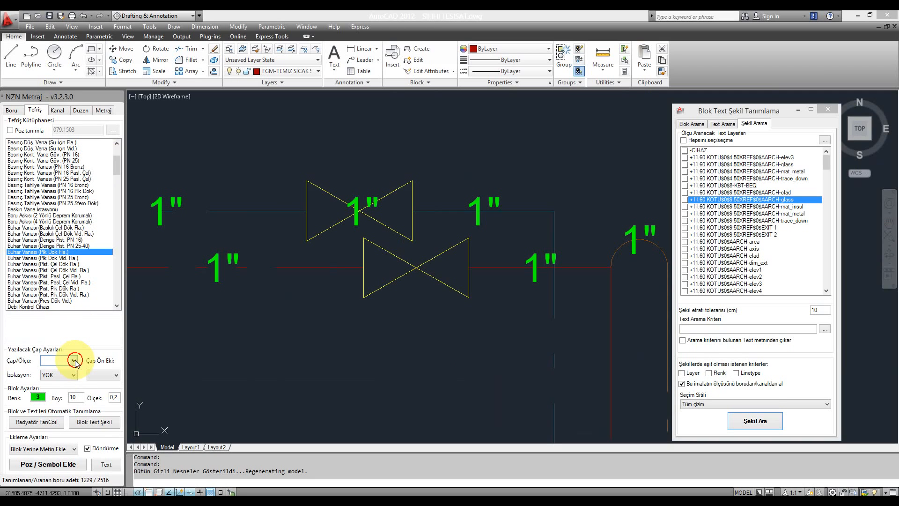
double_click(70, 257)
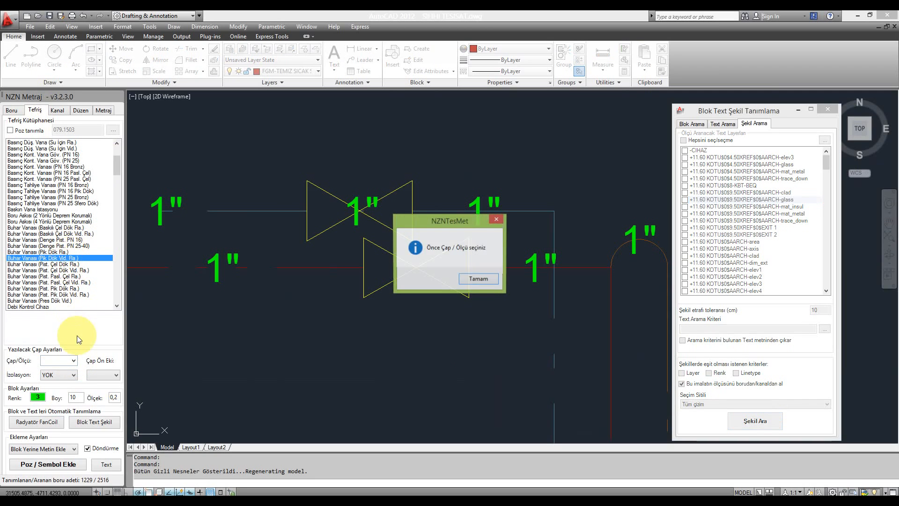
click(477, 278)
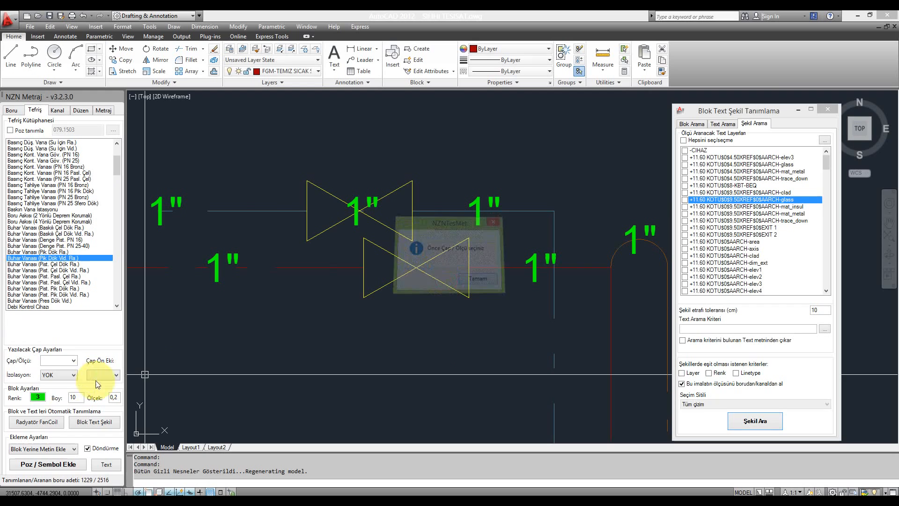
click(73, 362)
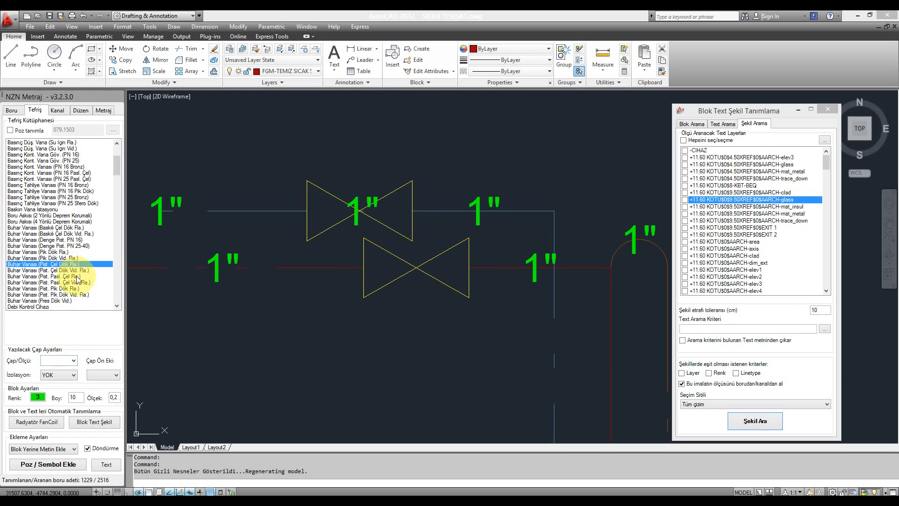
scroll(78, 280, down, 1)
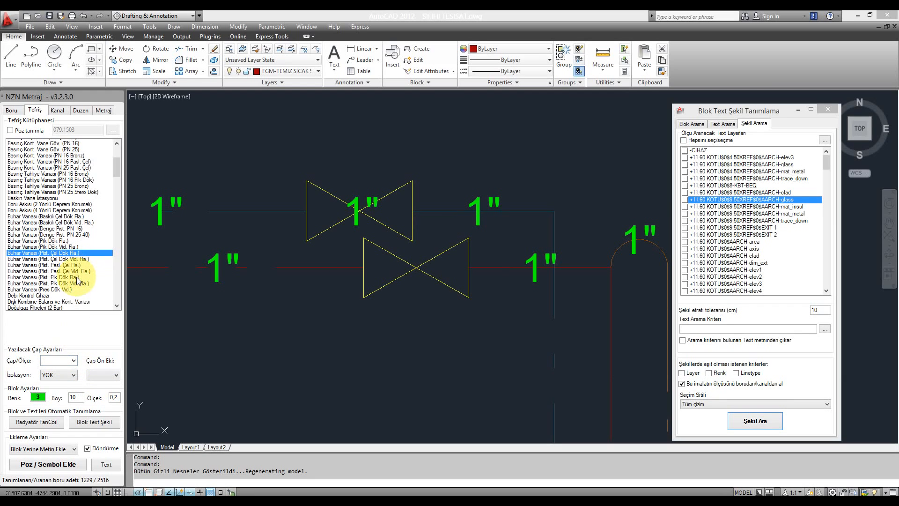
click(74, 360)
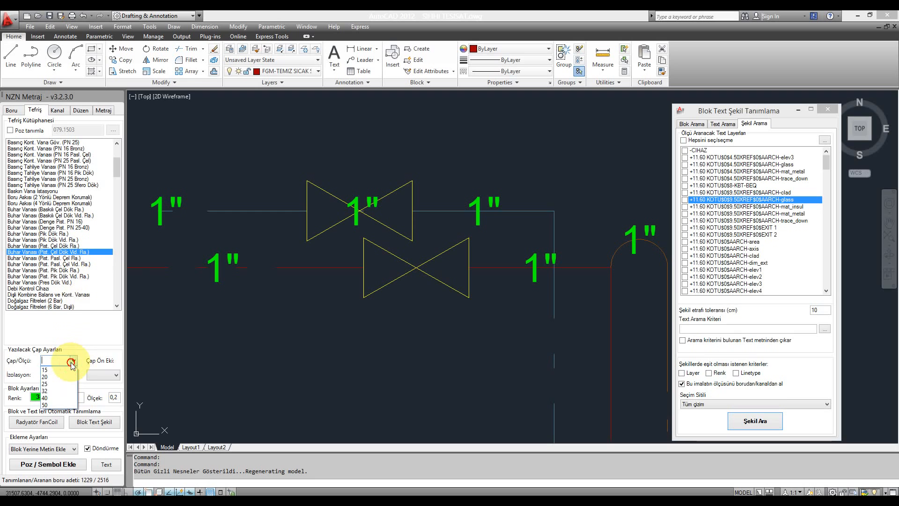
click(75, 273)
- Choose Küresel Vana (PN 10-16) as the fixture to define, leaving its diameter blank
scroll(75, 274, down, 9)
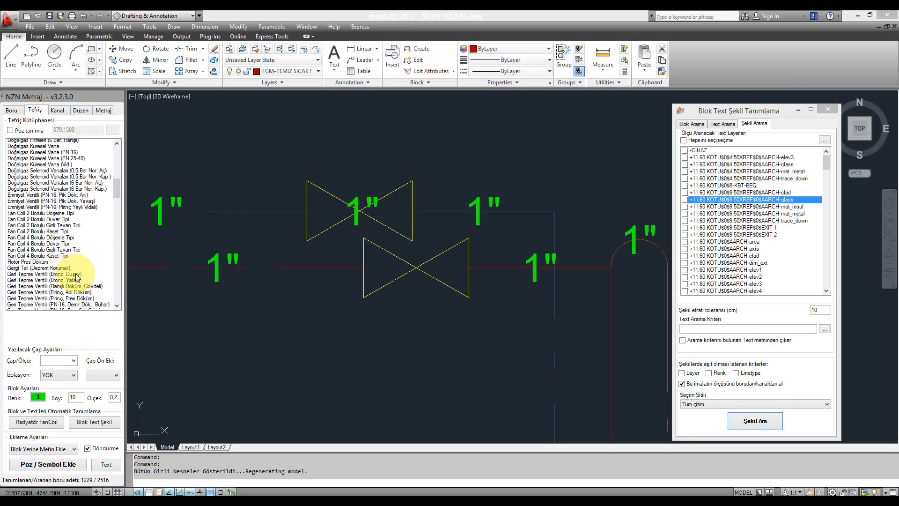
scroll(74, 273, down, 20)
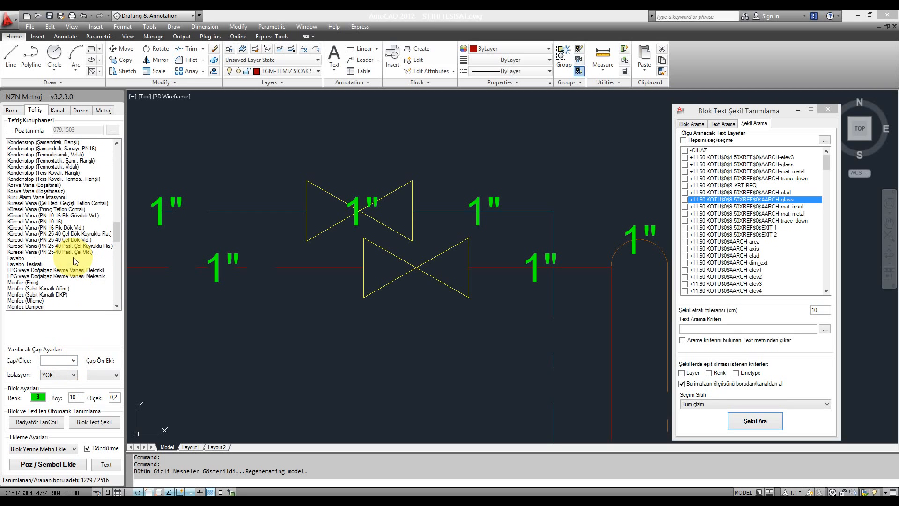
click(67, 222)
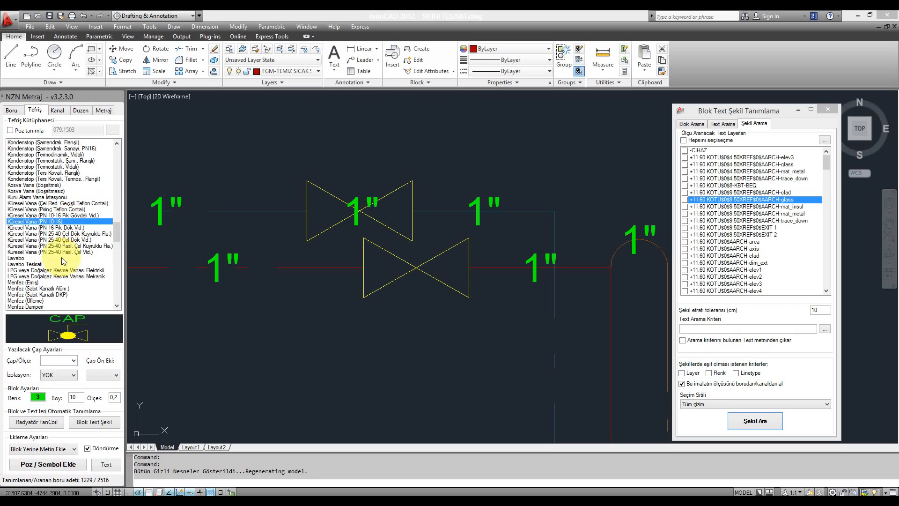
click(73, 361)
click(74, 362)
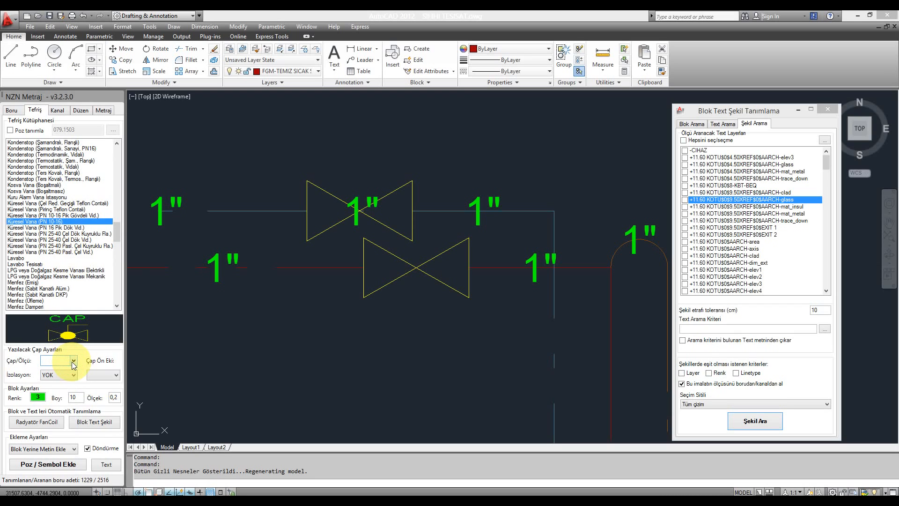
click(73, 362)
click(74, 361)
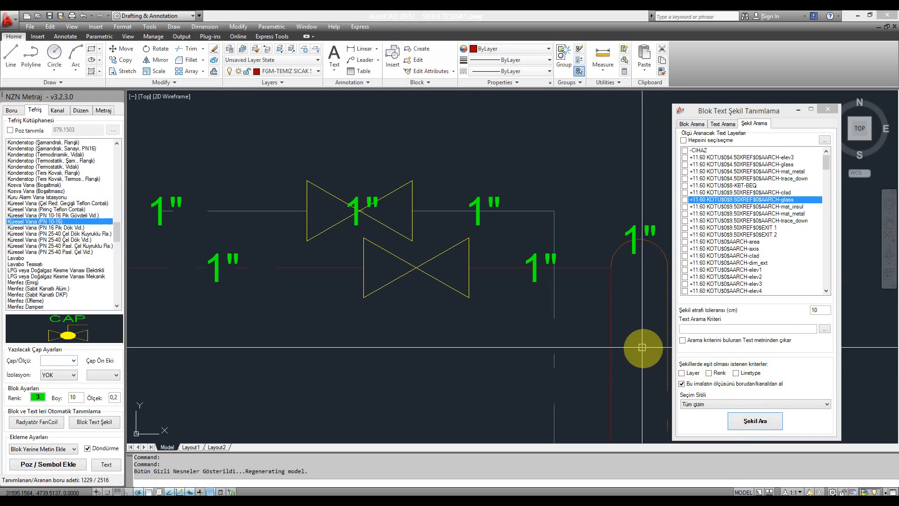
click(763, 422)
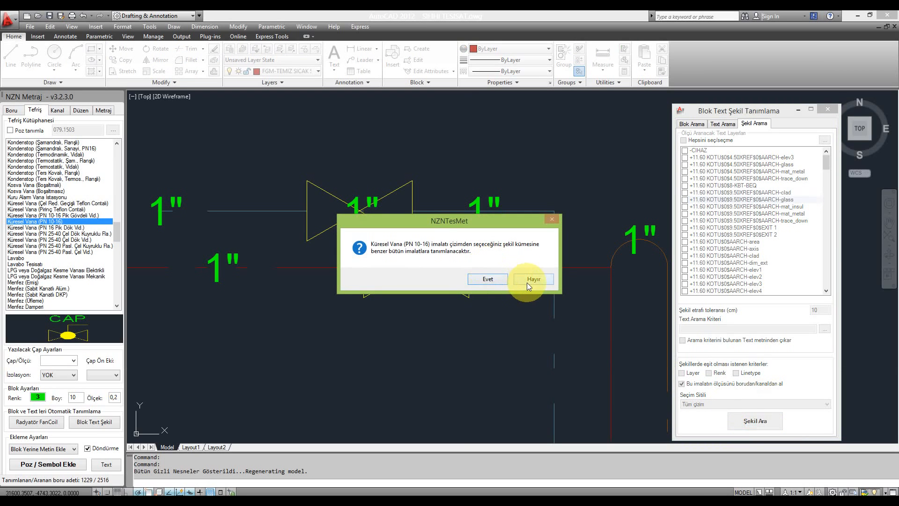
click(533, 279)
click(398, 280)
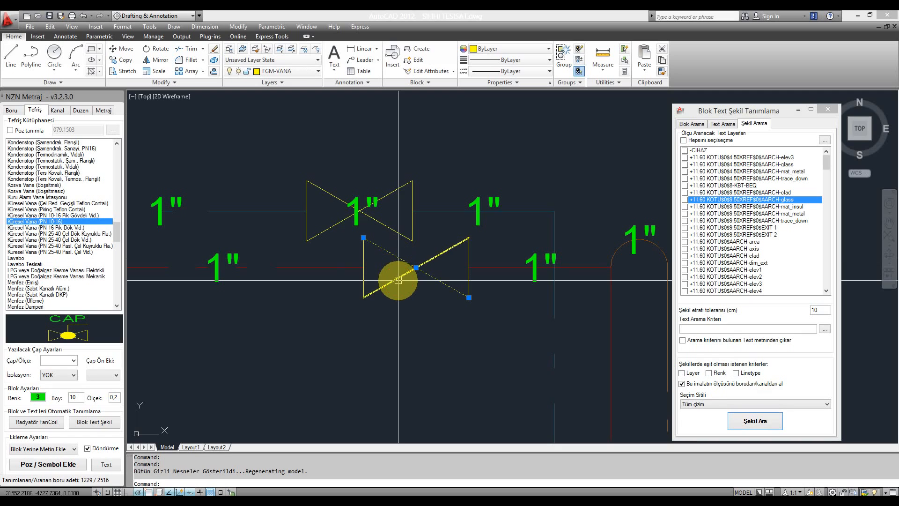
key(Escape)
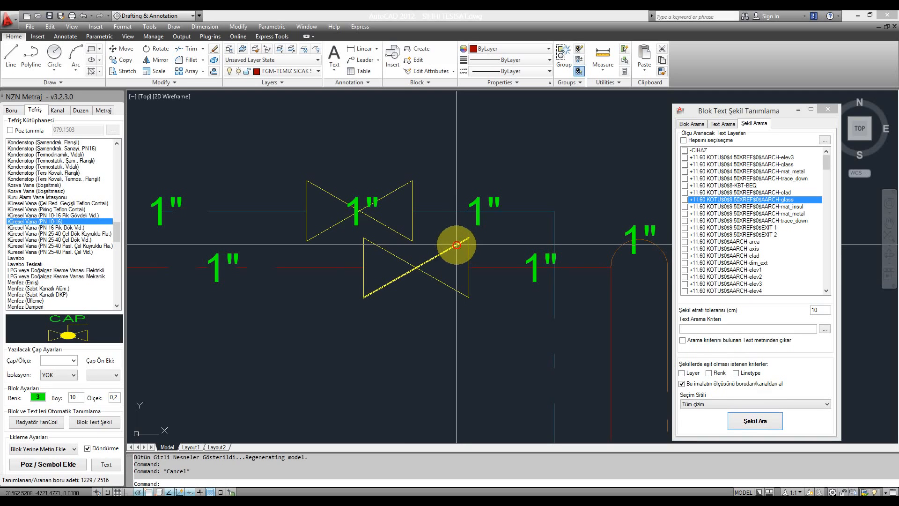
click(468, 245)
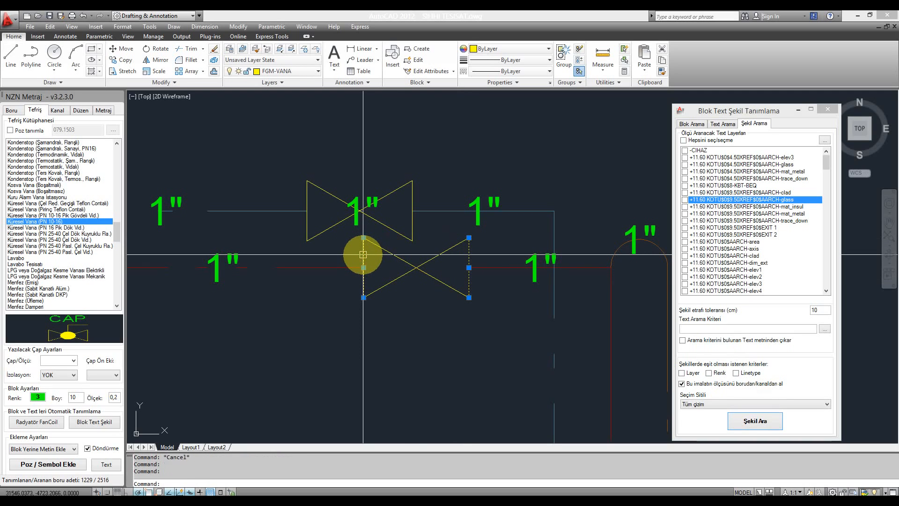
click(772, 421)
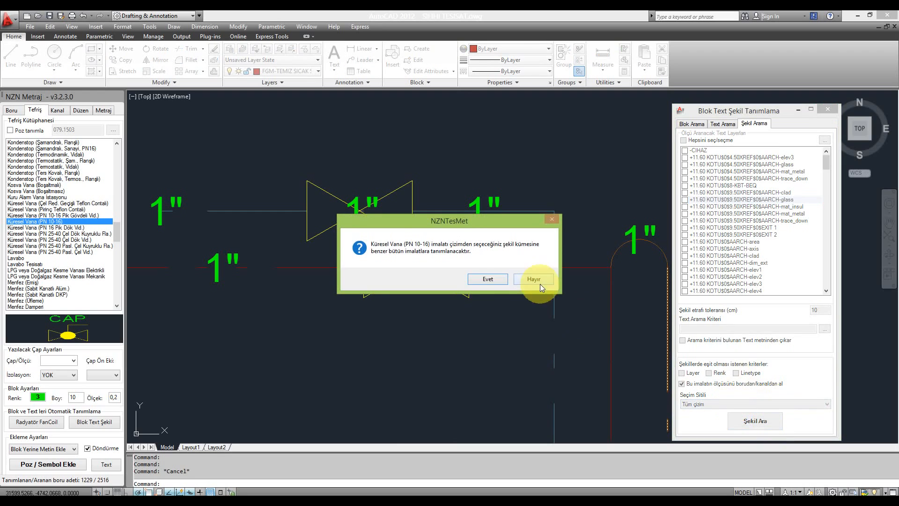
click(488, 279)
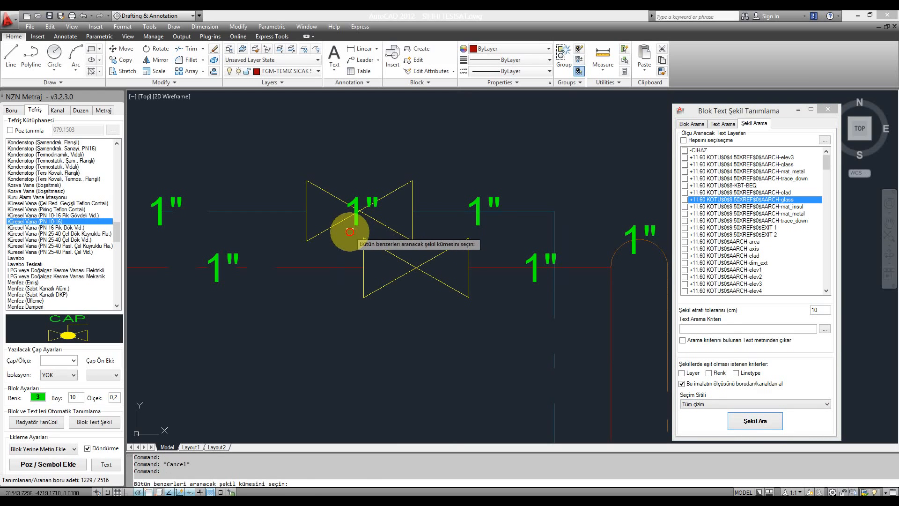
click(350, 232)
click(479, 328)
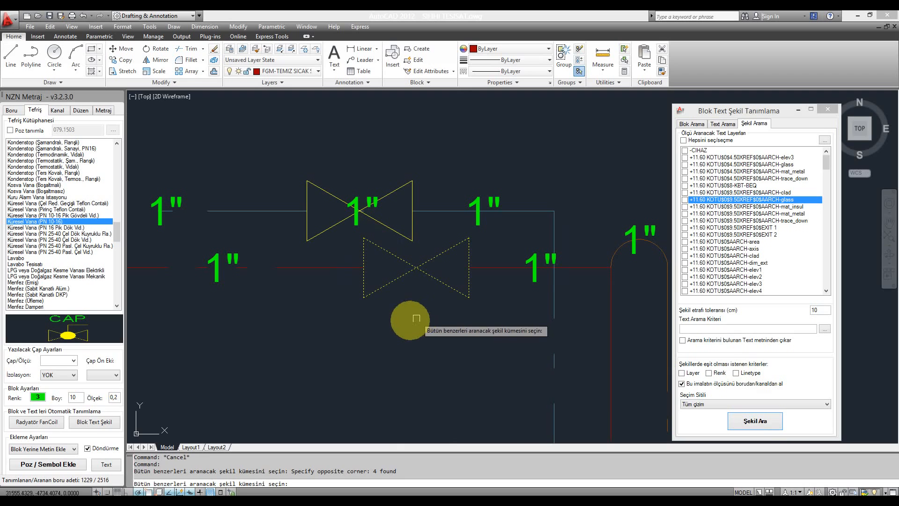
key(Escape)
- Set the block colour to magenta (6) and define every shape matching the lower valve symbol in the whole drawing as Küresel Vana (PN 10-16)
click(39, 397)
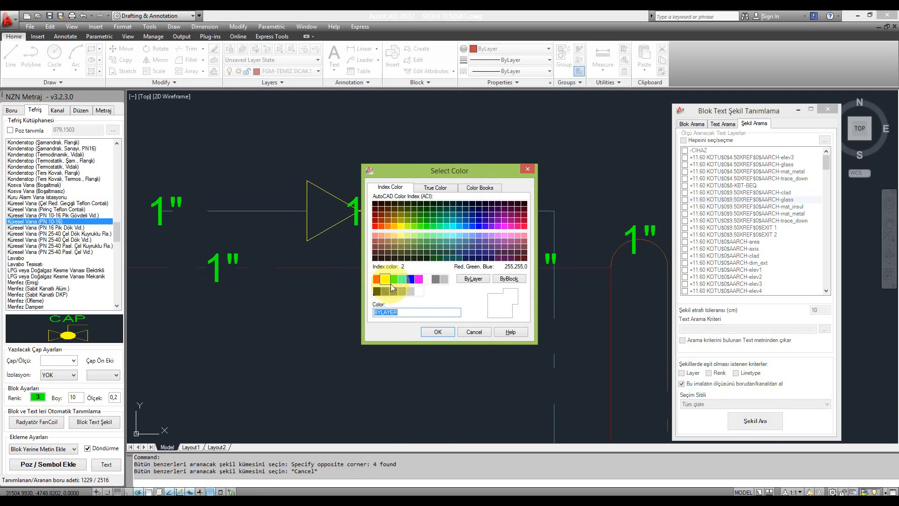
double_click(419, 281)
click(770, 421)
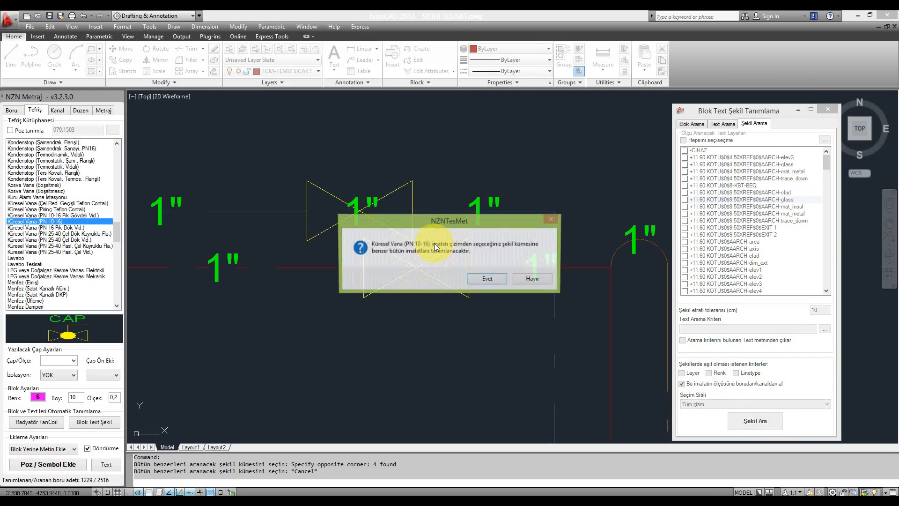
click(488, 278)
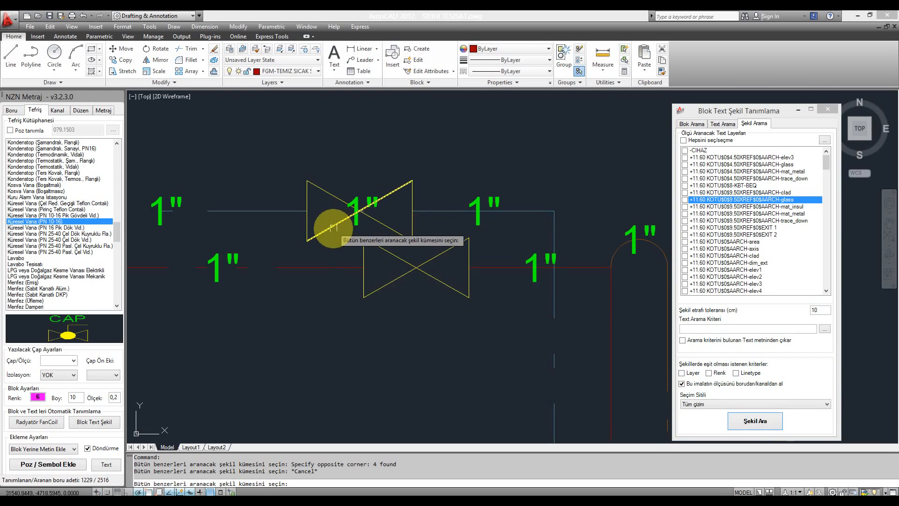
click(349, 232)
click(516, 327)
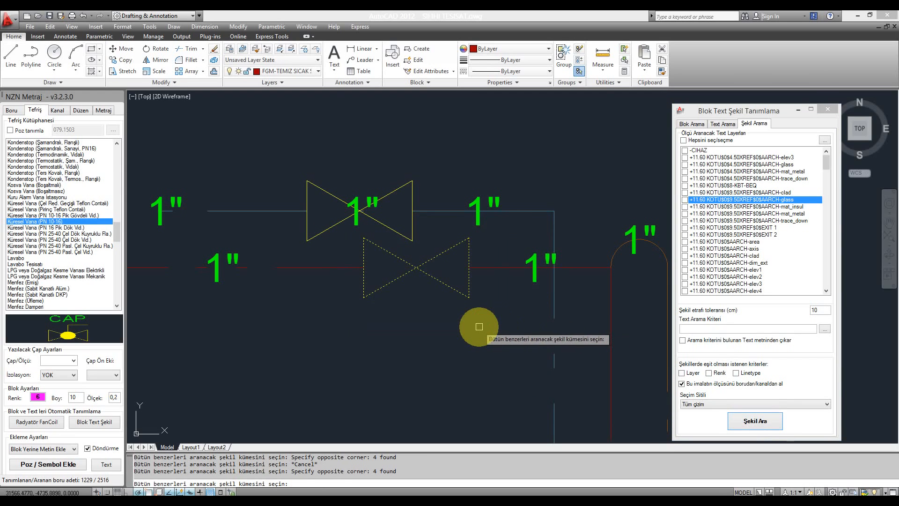
key(Return)
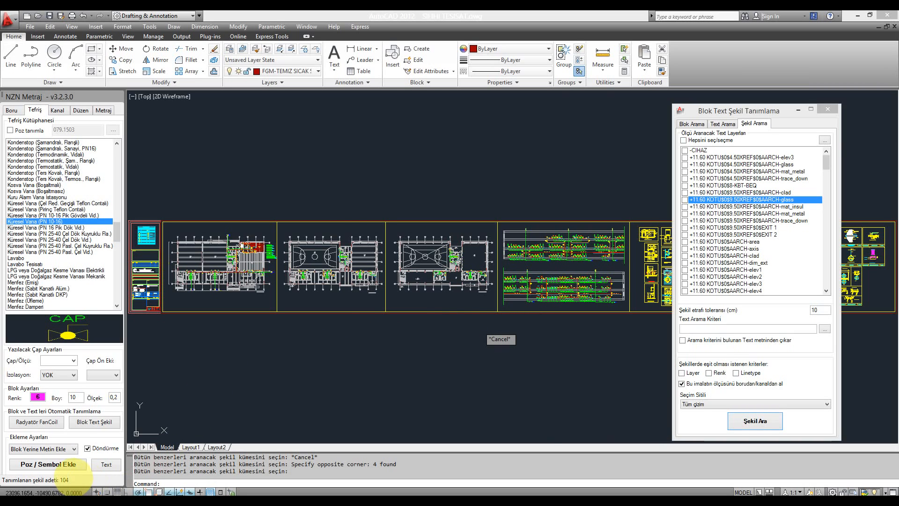
- Check the valve symbols beside the S/5 and S/6 tags and across the upper riser diagram for their Küresel Vana labels and diameters
click(70, 464)
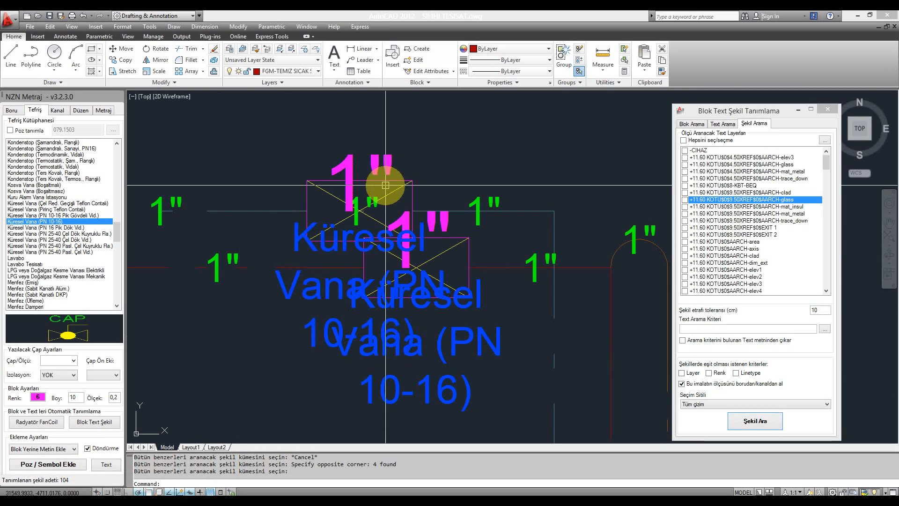
scroll(401, 171, down, 1)
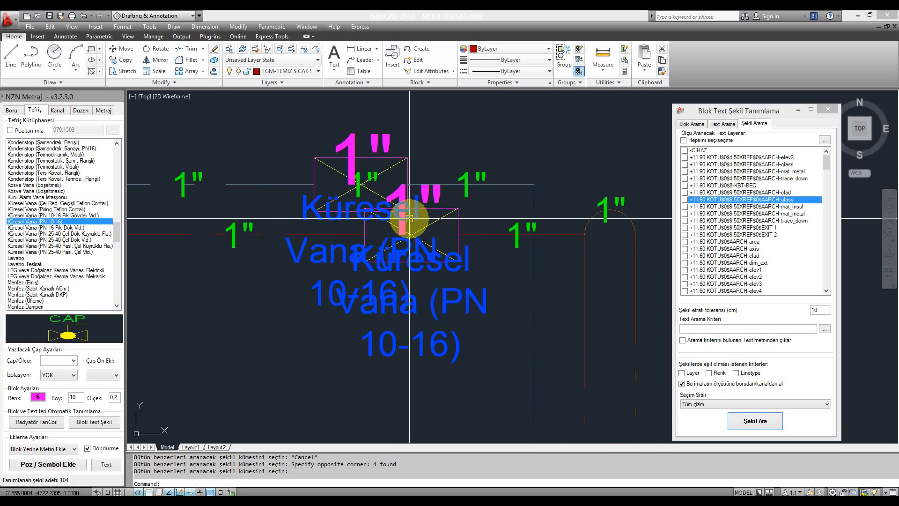
scroll(416, 167, down, 6)
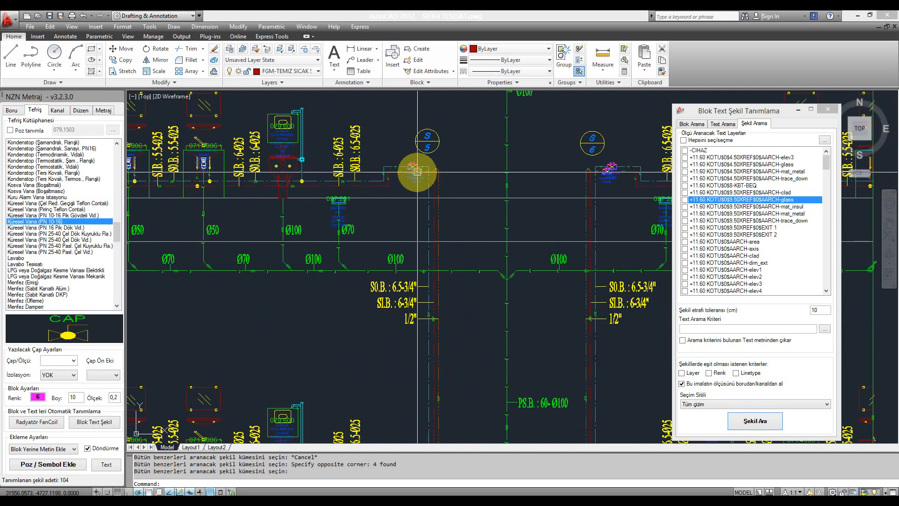
scroll(416, 171, up, 8)
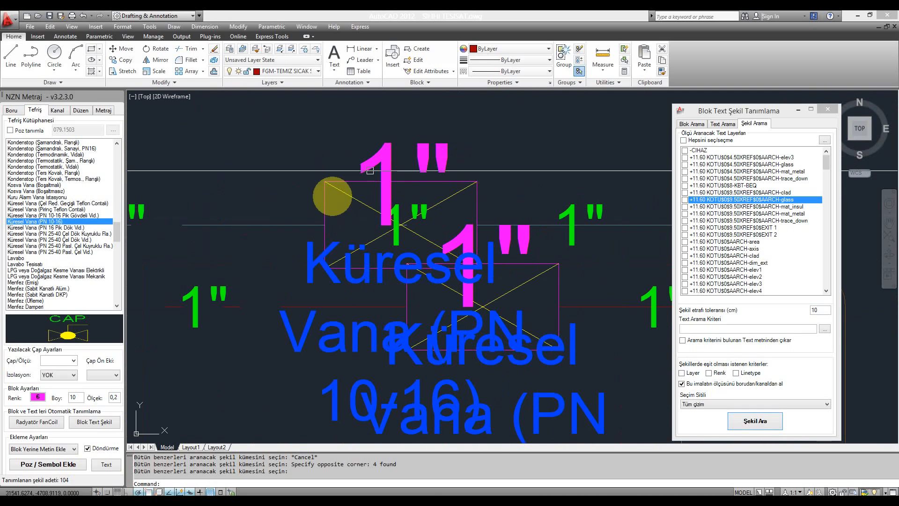
scroll(201, 245, down, 7)
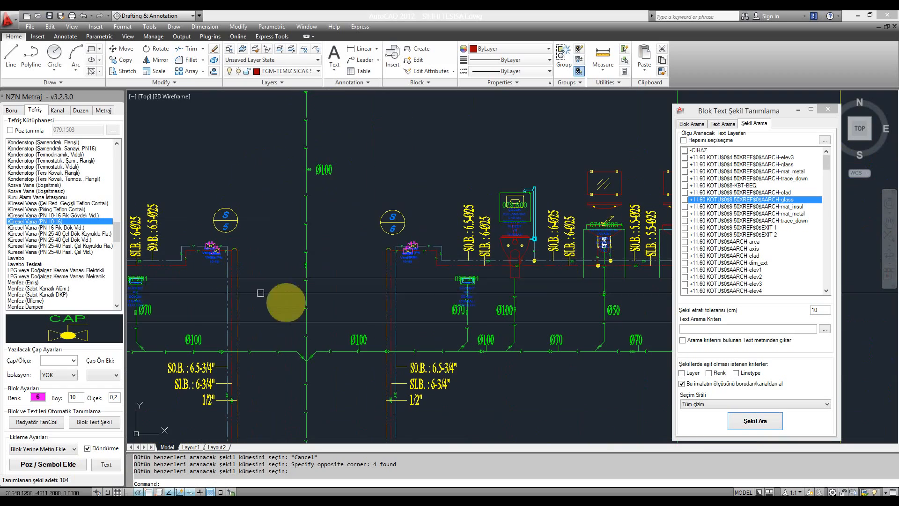
scroll(427, 244, up, 8)
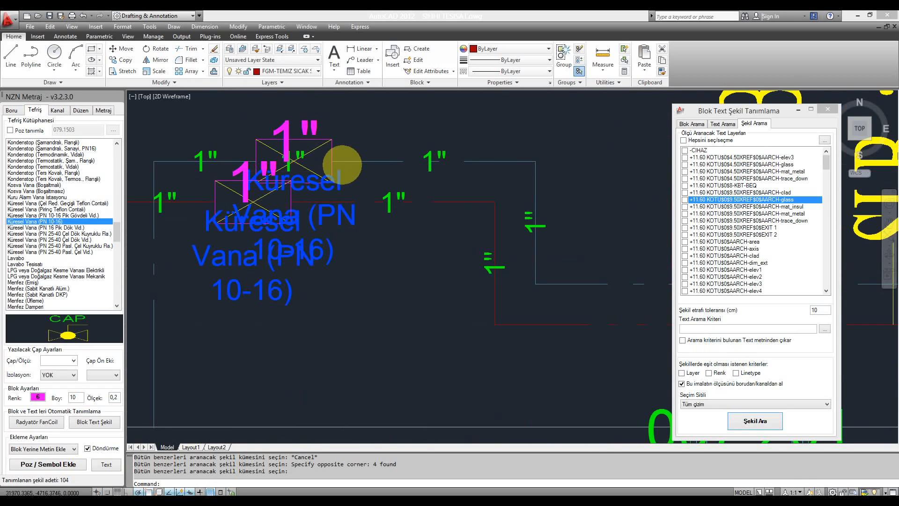
scroll(341, 167, down, 8)
scroll(353, 364, down, 2)
middle_drag(357, 367, 449, 272)
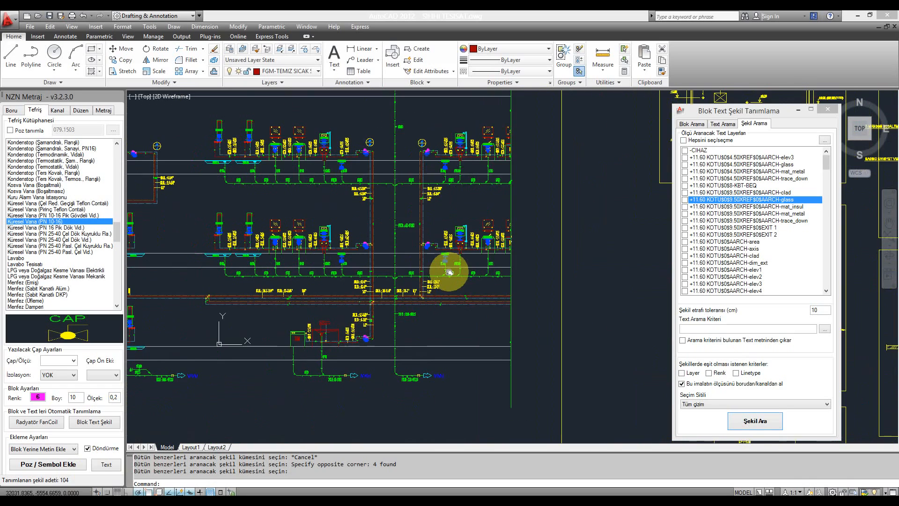
scroll(437, 255, up, 3)
scroll(462, 168, up, 5)
scroll(462, 171, down, 9)
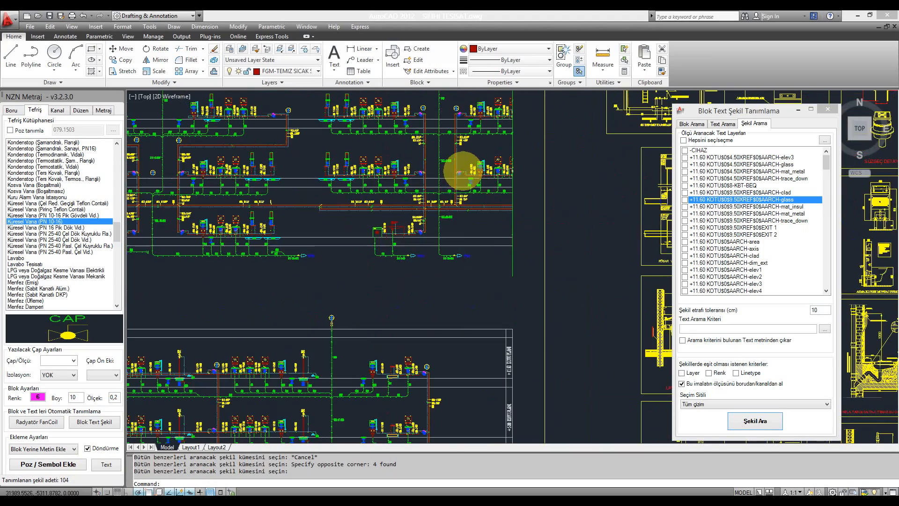
scroll(345, 352, down, 2)
- Examine the valve pairs throughout the lower riser diagram, including those by the ENGELLİ WC, for their Küresel Vana labels and diameters
middle_drag(346, 352, 552, 217)
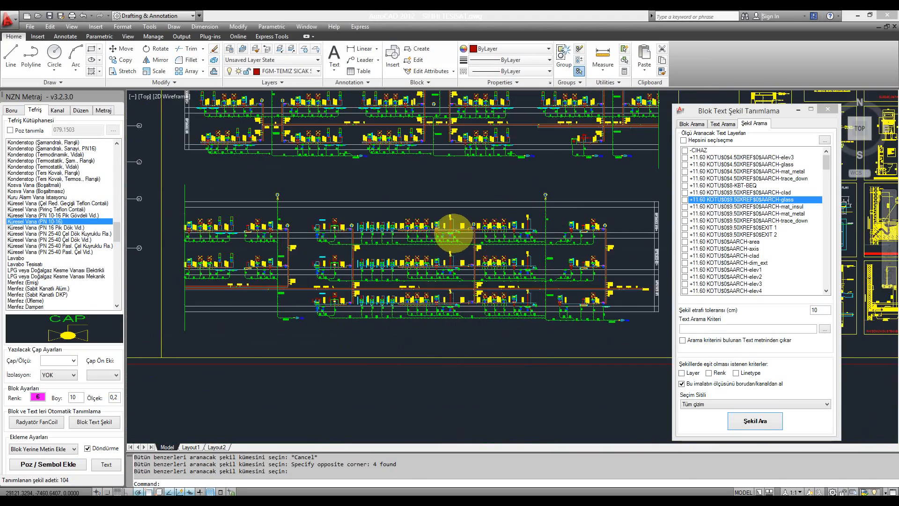
scroll(453, 233, up, 6)
scroll(493, 265, up, 4)
scroll(515, 208, down, 5)
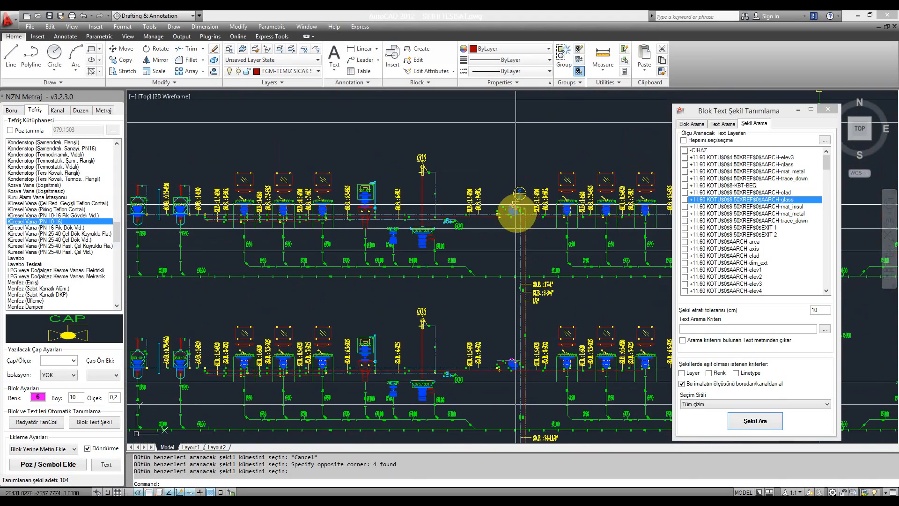
scroll(525, 314, up, 5)
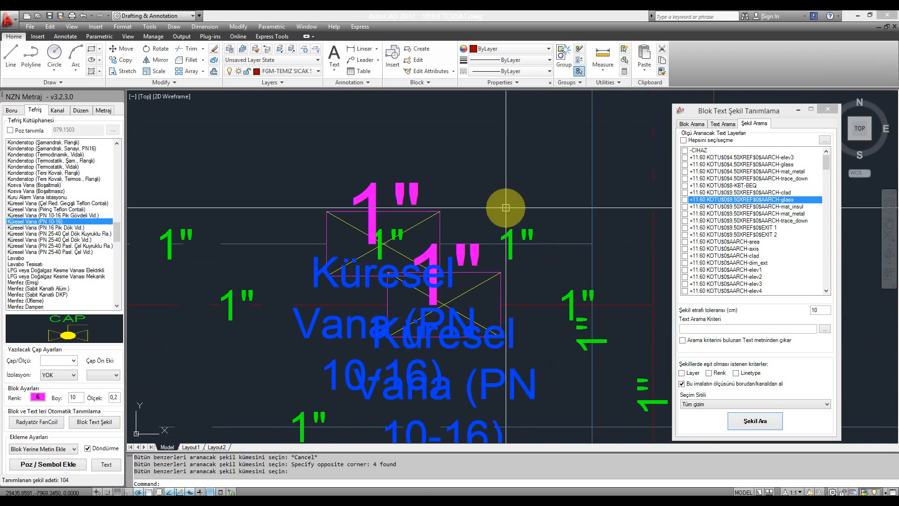
scroll(506, 206, down, 5)
scroll(505, 206, down, 5)
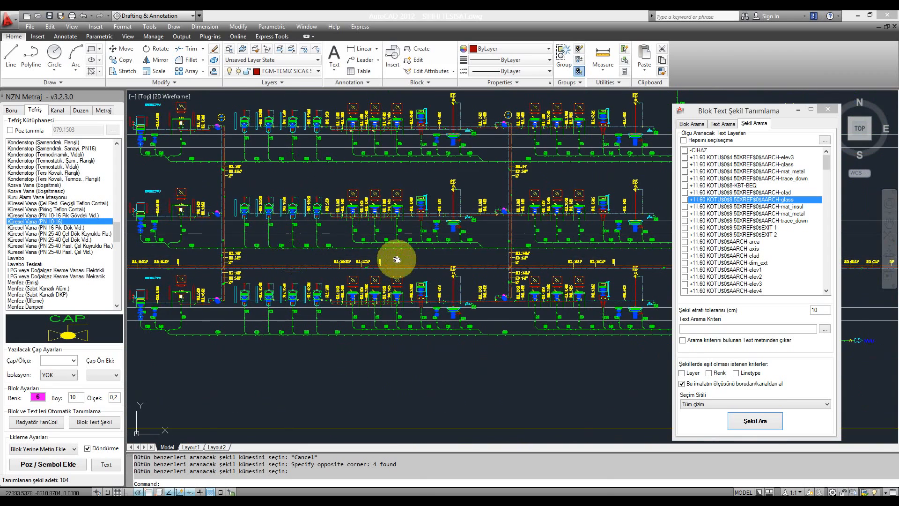
scroll(397, 225, up, 5)
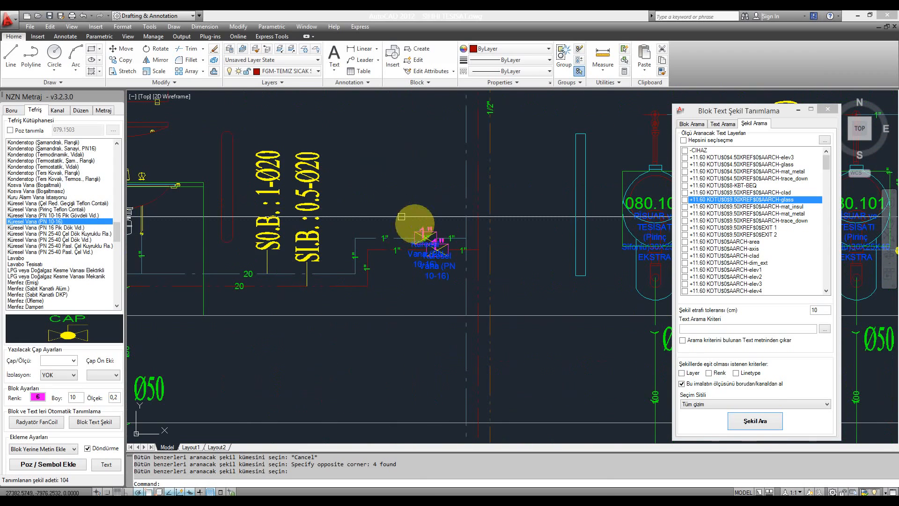
scroll(428, 236, up, 3)
scroll(469, 225, down, 7)
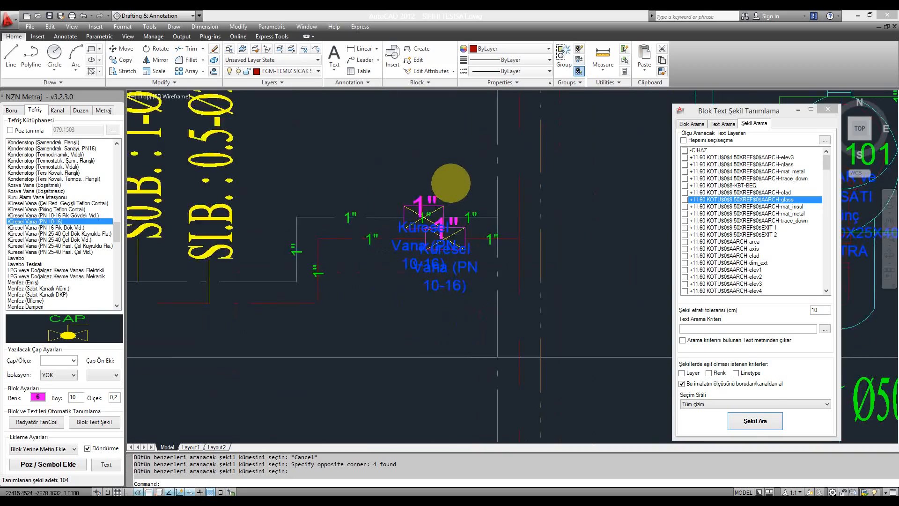
scroll(442, 294, up, 2)
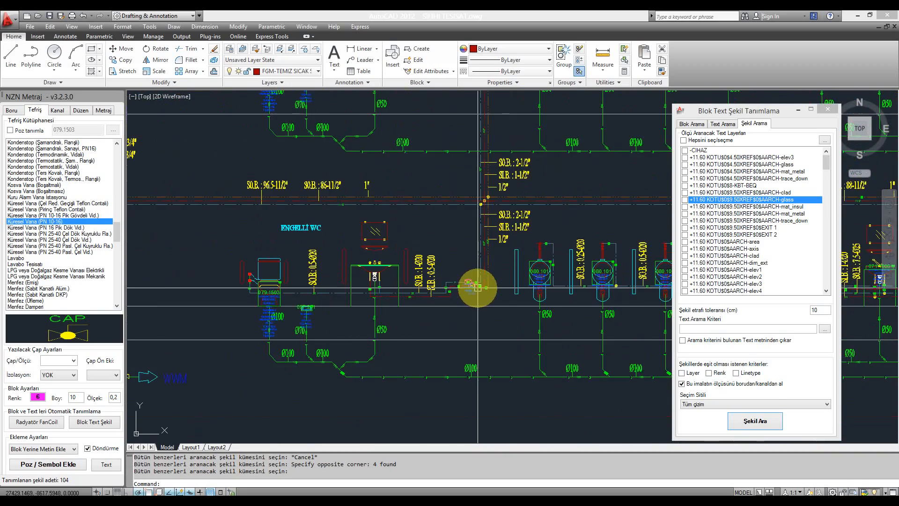
scroll(482, 283, up, 4)
scroll(488, 261, down, 4)
scroll(500, 234, down, 2)
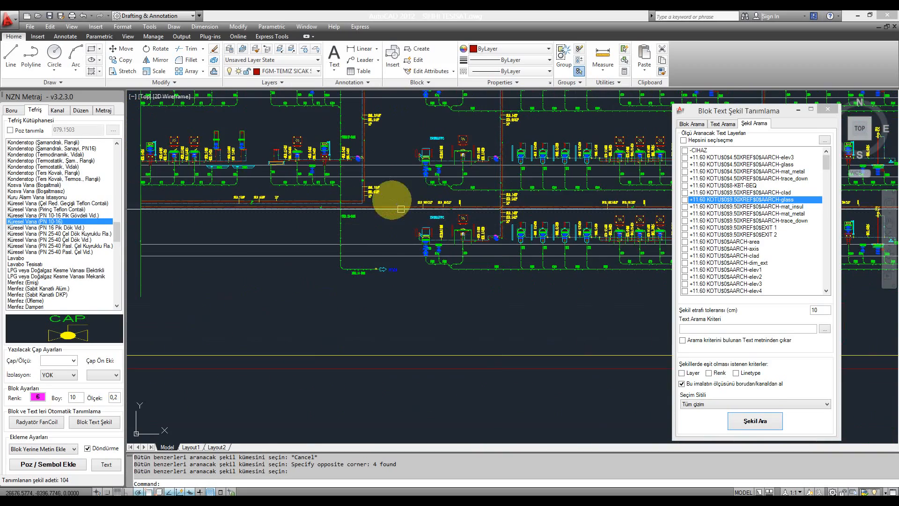
- Inspect the remaining fixtures and valves at the starting ends of both riser diagrams, up to the +5.80 level
middle_drag(312, 176, 502, 285)
scroll(335, 261, up, 3)
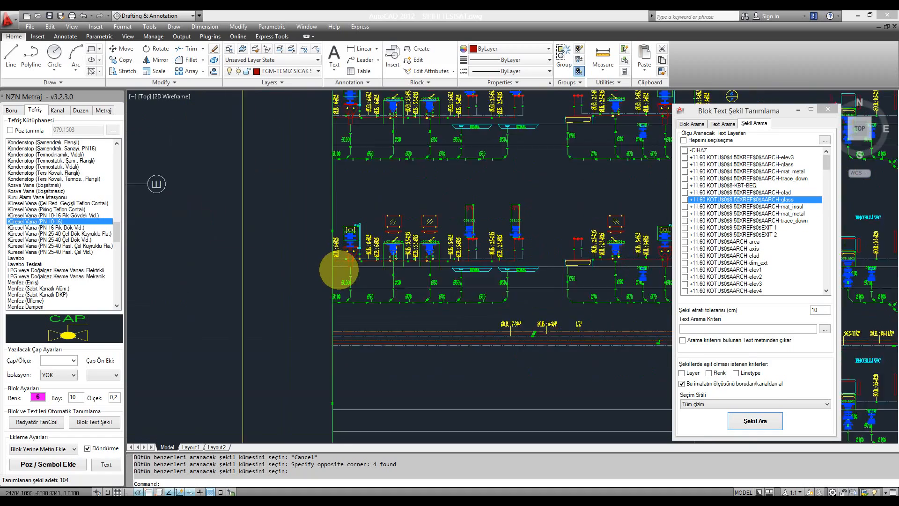
scroll(494, 215, up, 4)
scroll(391, 238, down, 7)
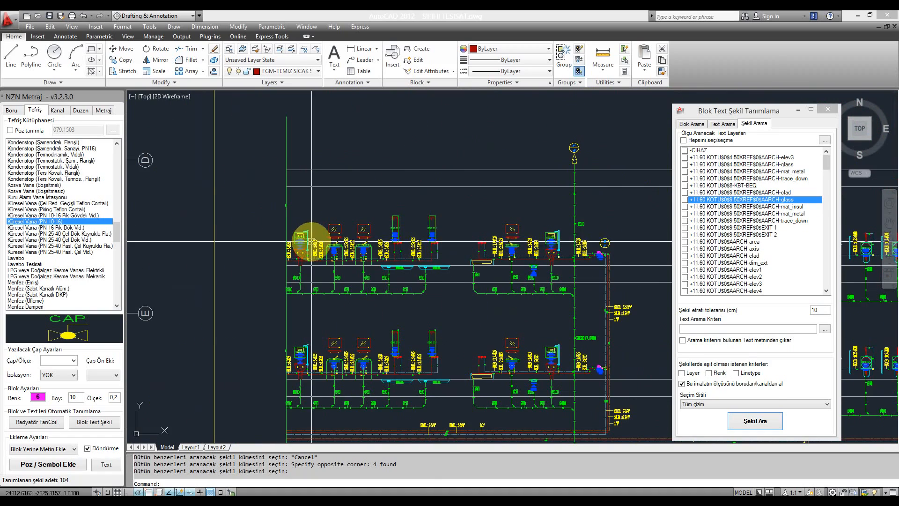
scroll(311, 240, down, 4)
middle_drag(393, 193, 367, 316)
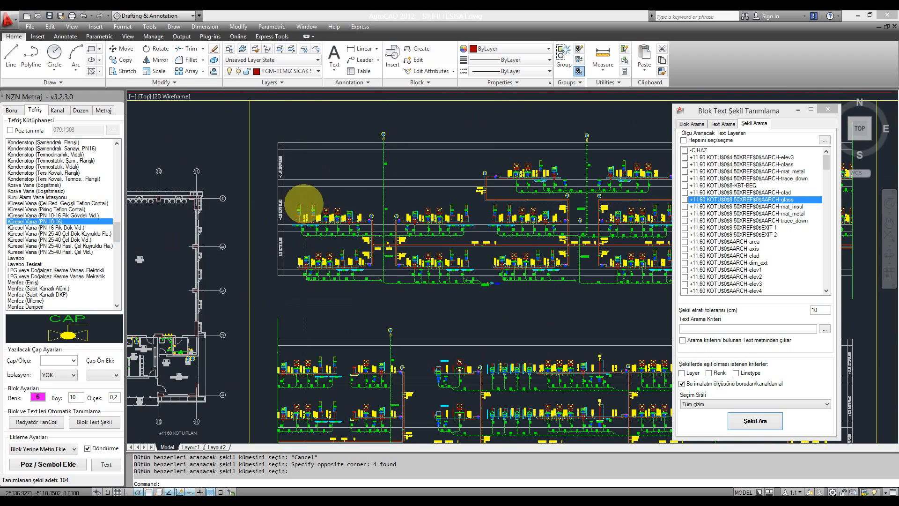
scroll(305, 240, up, 8)
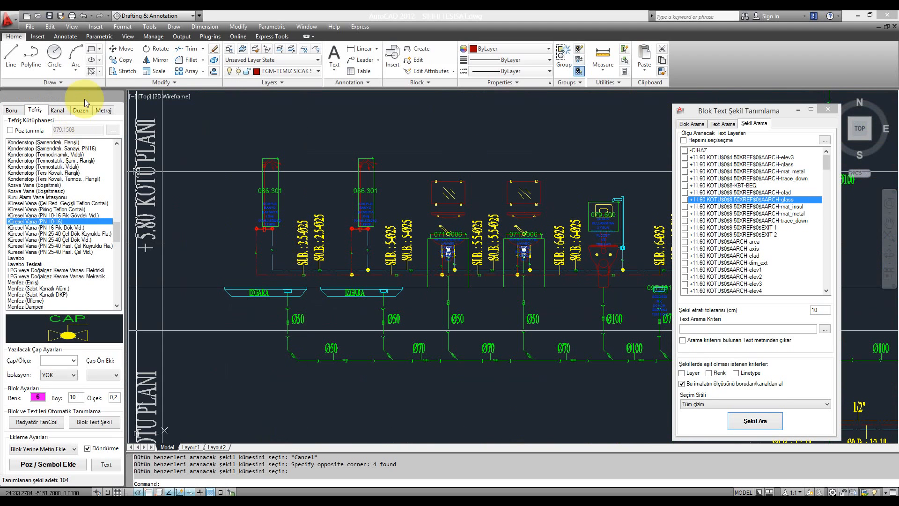
- Generate the Yaklaşık Maliyet cost estimate from the drawing and review the items and unit prices in its Sıhhi Tesisat section
click(104, 109)
click(63, 278)
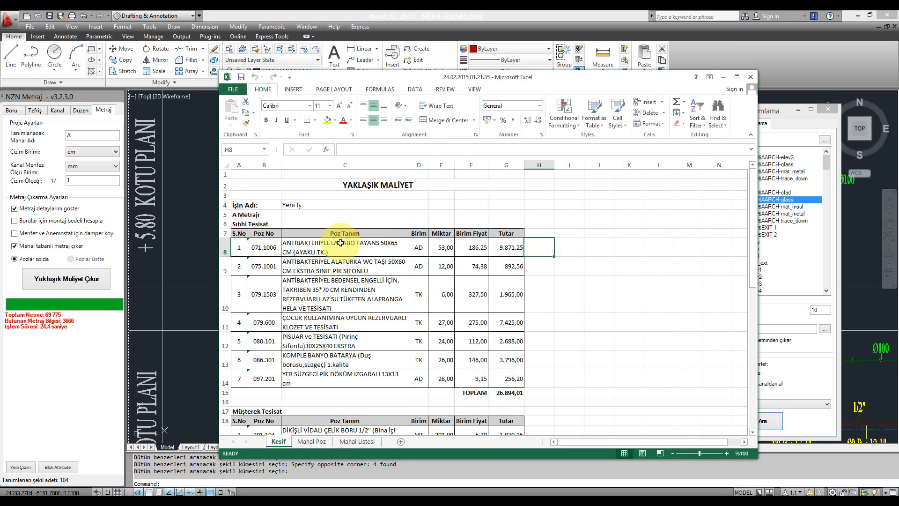
click(472, 241)
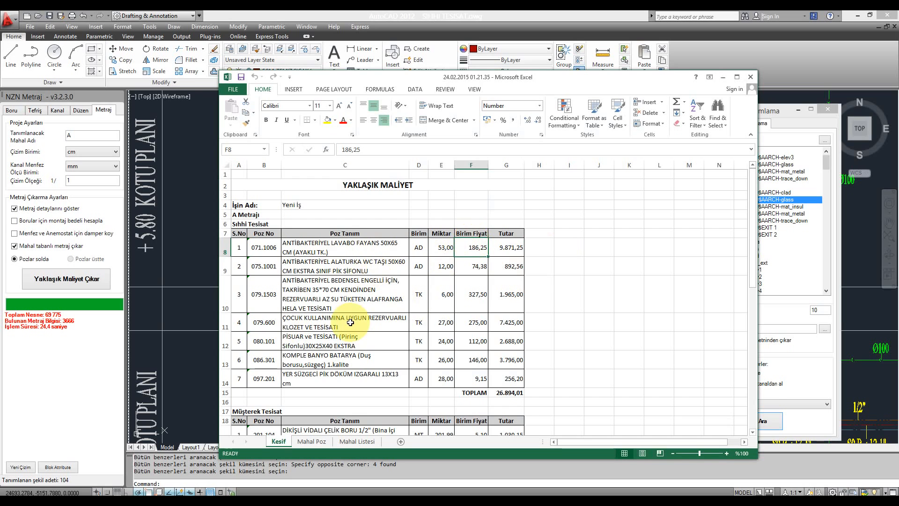
scroll(351, 321, down, 2)
scroll(345, 301, up, 2)
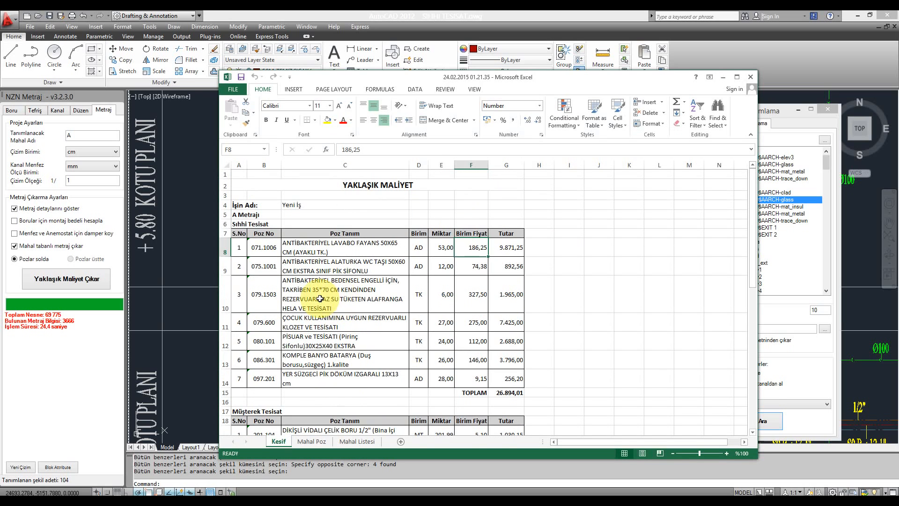
click(239, 224)
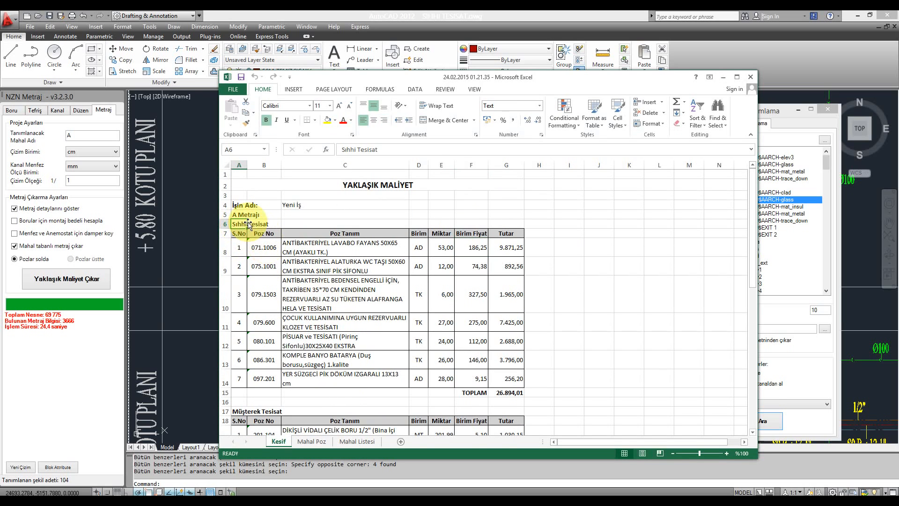
- Review the steel pipe rows in the Müşterek Tesisat section of the estimate, from the 1/2" threaded pipe to the 159/4.5 mm black pipe
scroll(264, 244, down, 6)
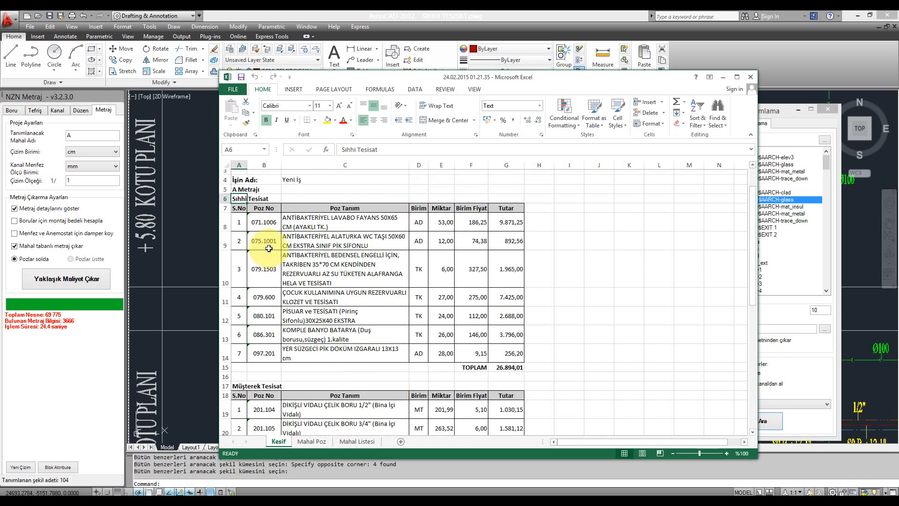
scroll(268, 249, up, 2)
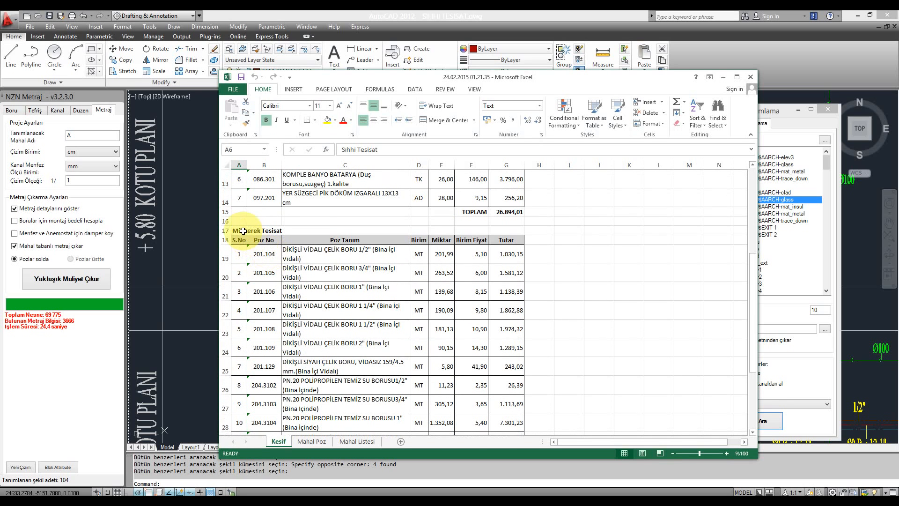
click(240, 230)
scroll(420, 283, down, 1)
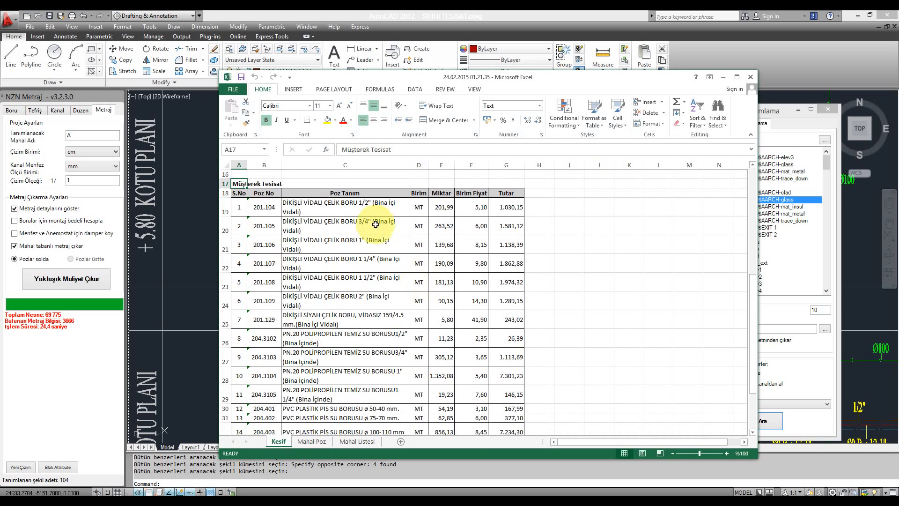
click(375, 207)
drag(374, 219, 369, 296)
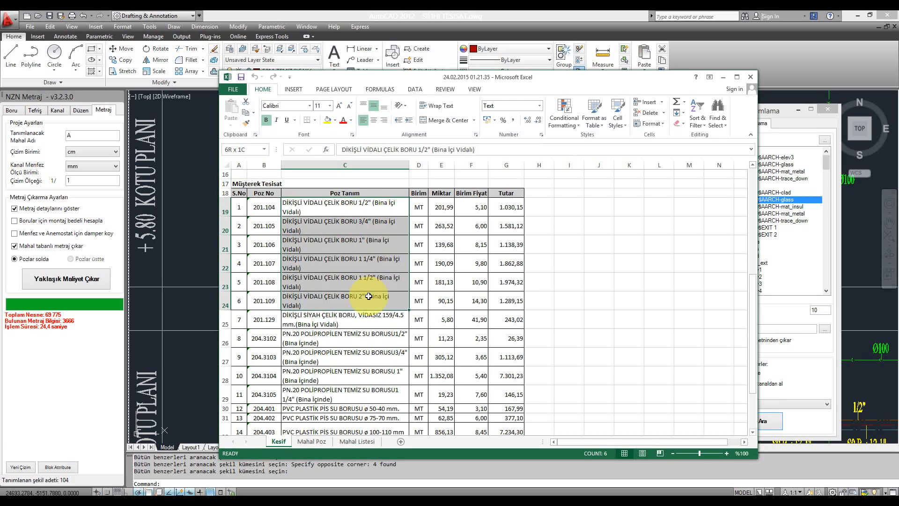
scroll(369, 295, down, 1)
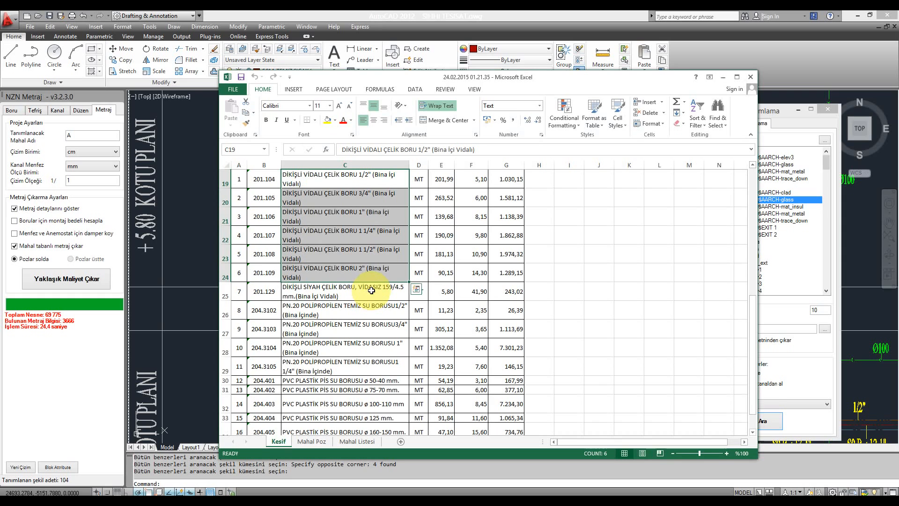
click(370, 294)
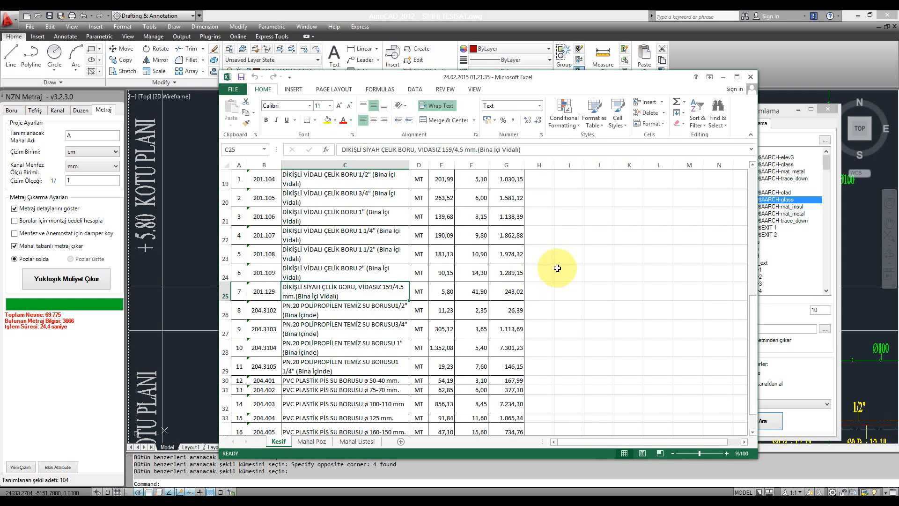
- Review the polypropylene and PVC pipe rows and the quantity and cost of the Küresel Vana (PN 10-16) ø 25 mm row
scroll(557, 268, down, 2)
click(362, 235)
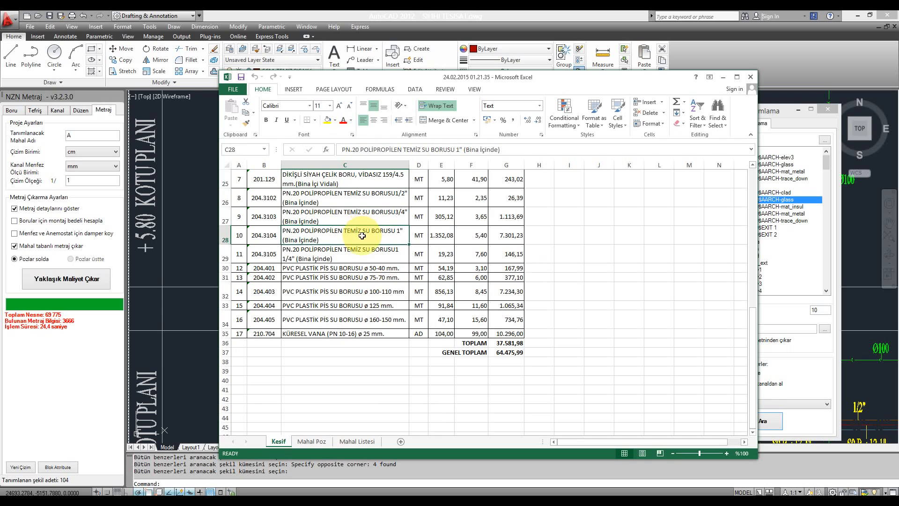
drag(362, 235, 369, 313)
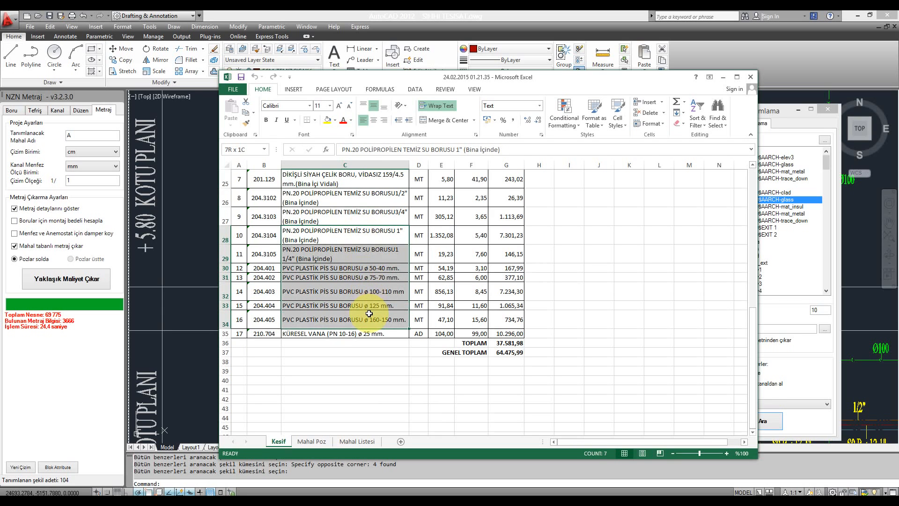
drag(275, 333, 511, 331)
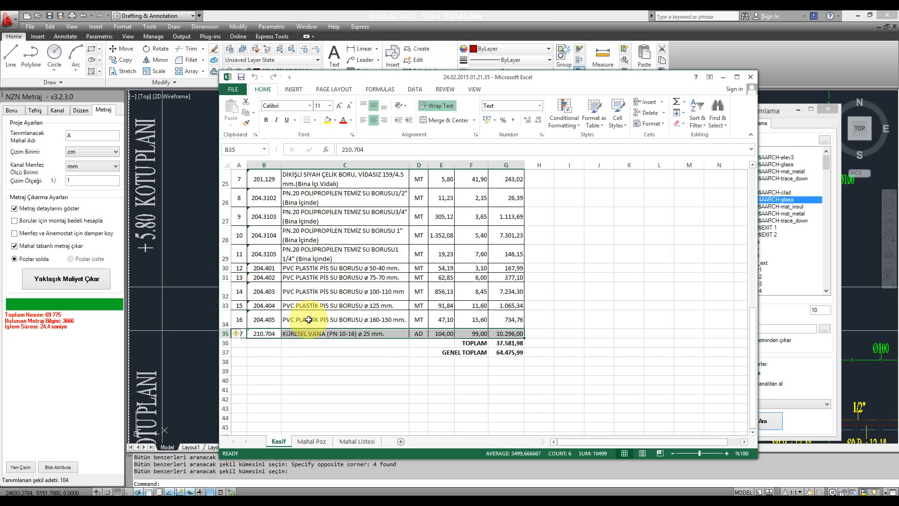
click(261, 333)
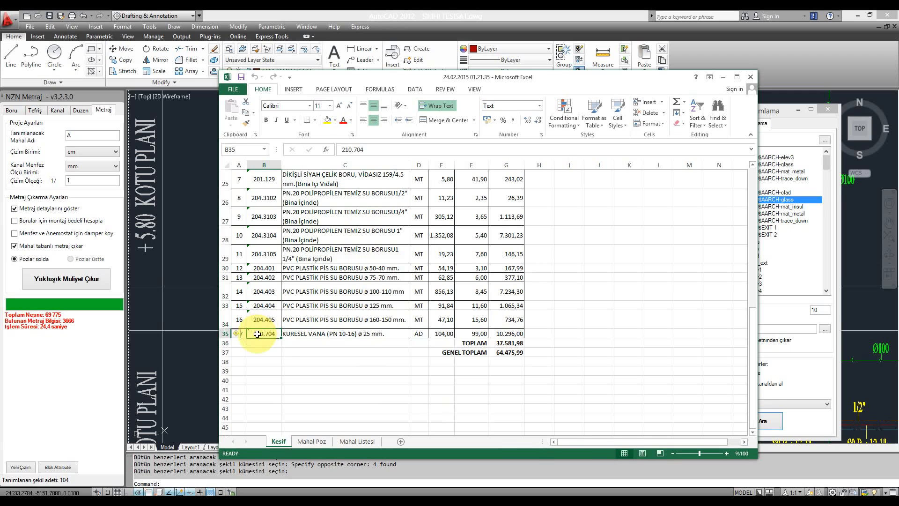
drag(257, 334, 510, 334)
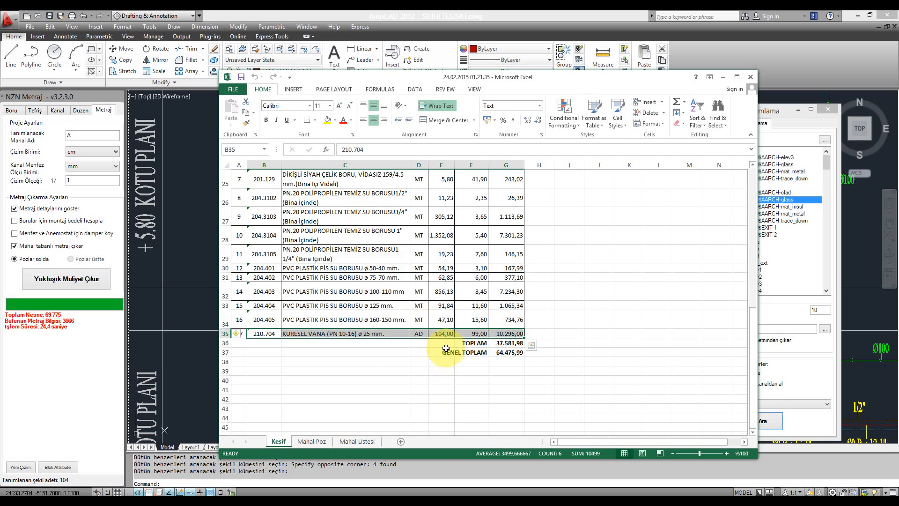
- Review the quantities and unit prices of the PVC Plastik Pis Su Borusu rows, from ø 50-40 to ø 160-150 mm
scroll(377, 357, up, 1)
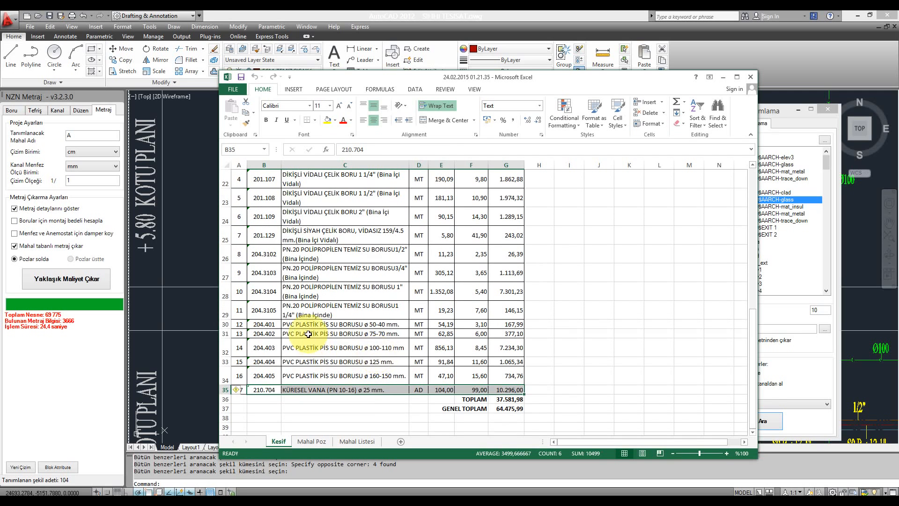
drag(310, 323, 481, 379)
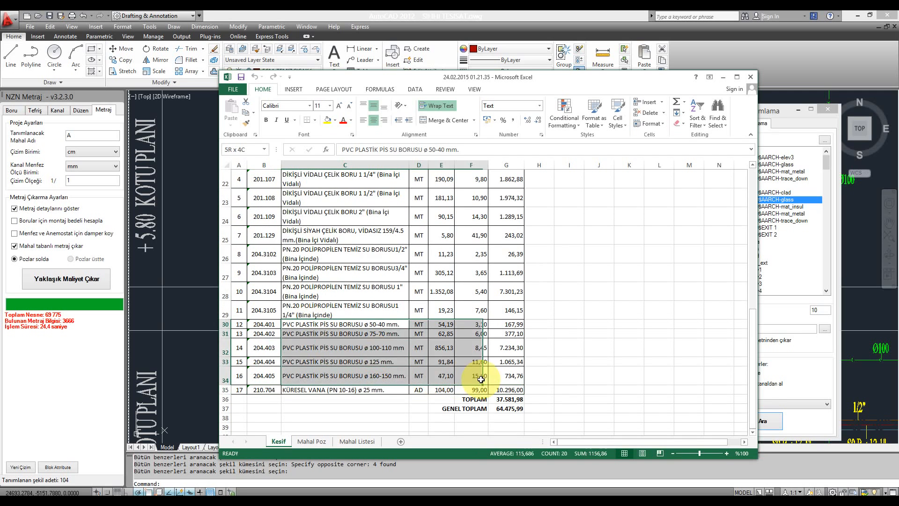
click(568, 349)
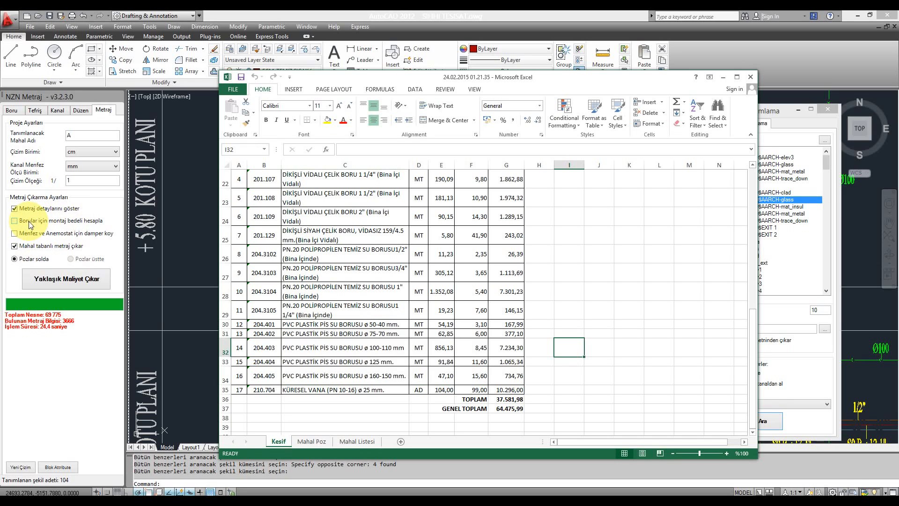
click(567, 270)
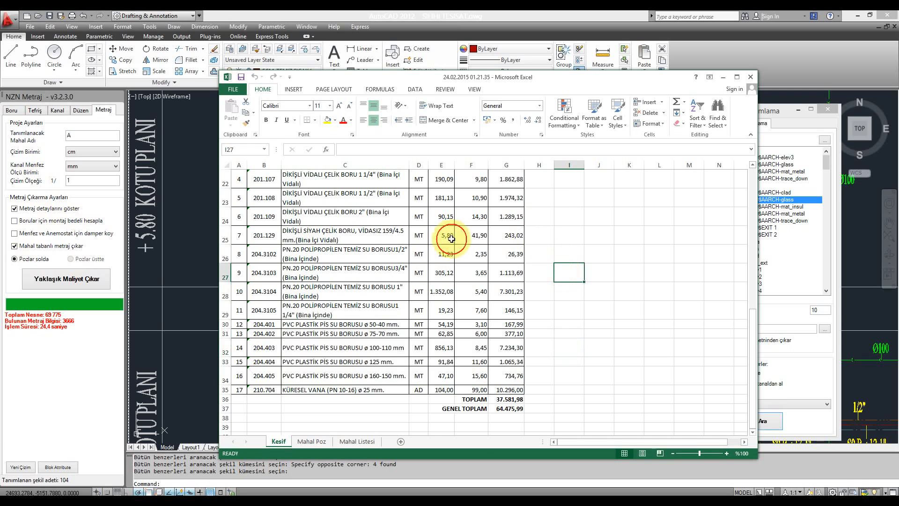
- Return to the start of the estimate and review the A Metrajı heading and the Sıhhi Tesisat section
scroll(374, 365, up, 3)
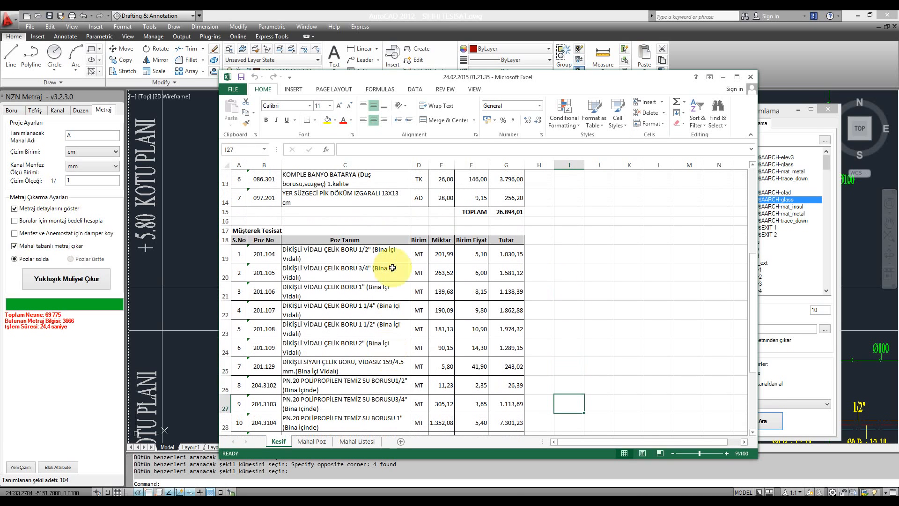
scroll(402, 262, up, 3)
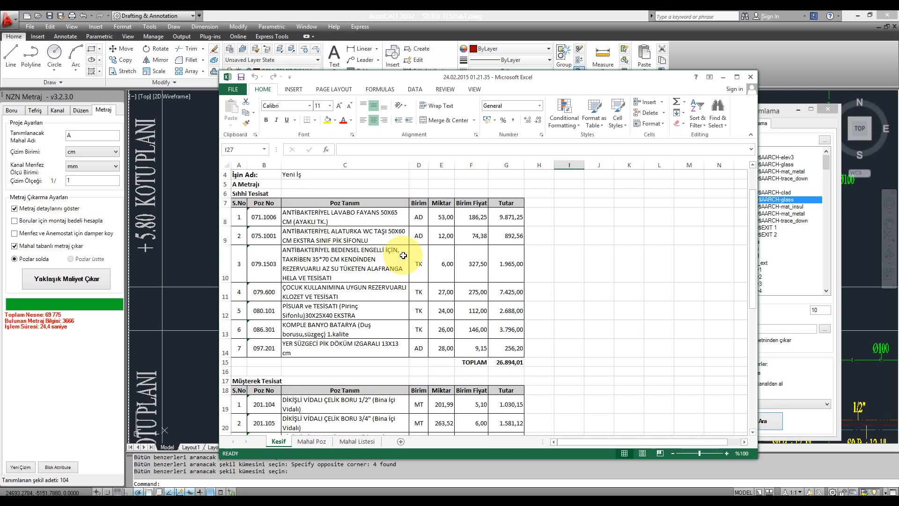
scroll(403, 256, up, 1)
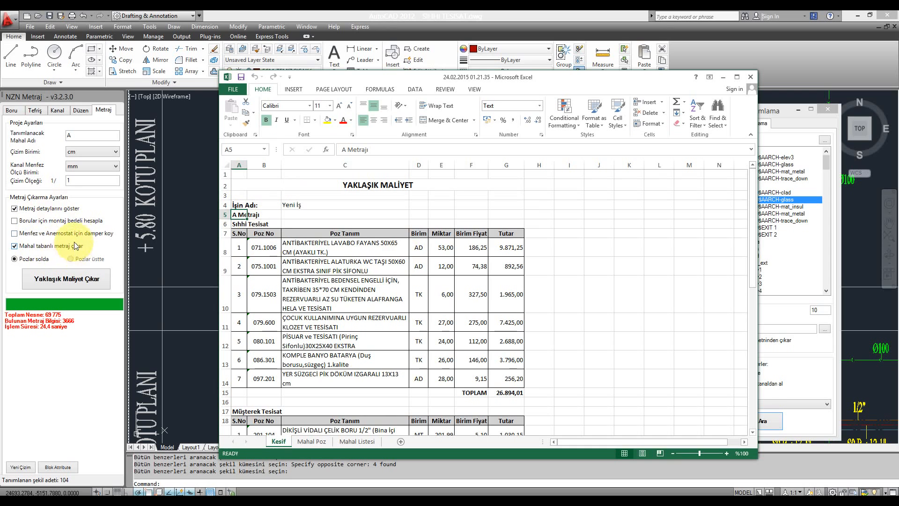
- Switch to AutoCAD and examine the overall sheet layout and the pipes and fixtures of the upper riser diagram
click(633, 28)
scroll(355, 162, down, 3)
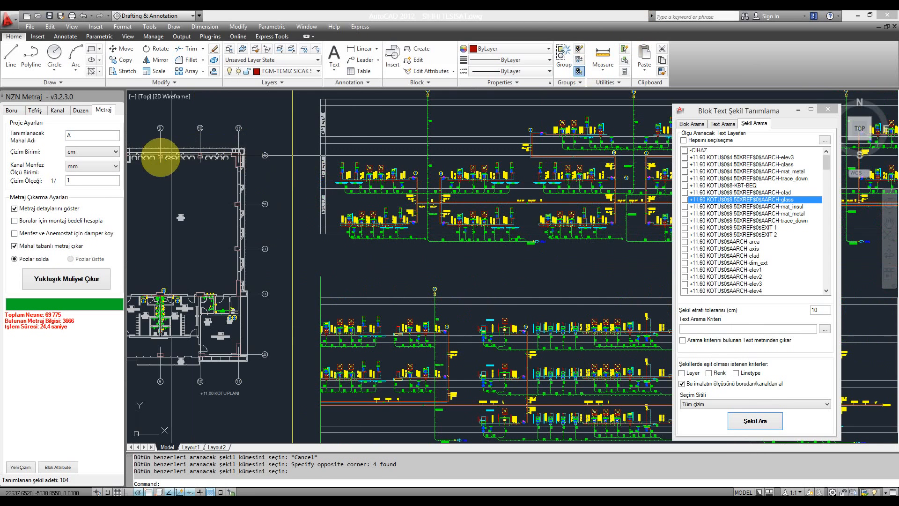
scroll(287, 207, down, 2)
scroll(357, 200, down, 4)
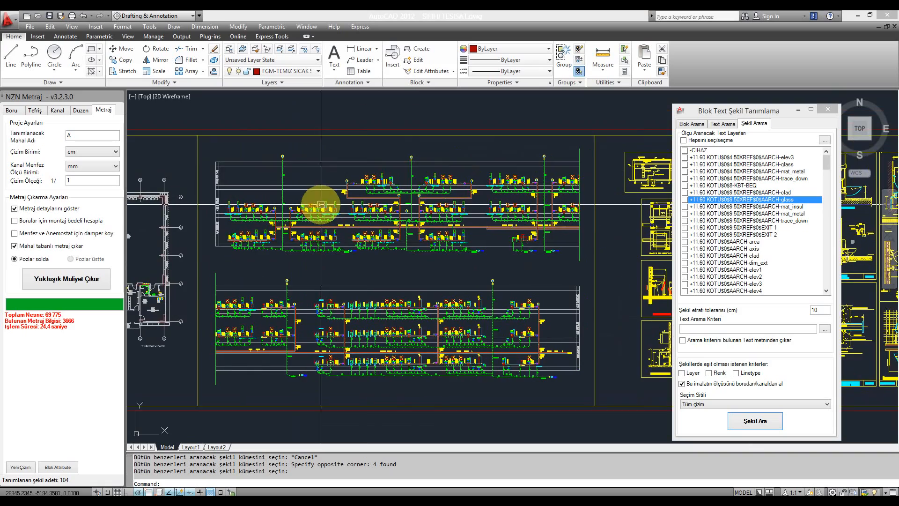
middle_drag(328, 186, 495, 184)
mouse_move(268, 216)
middle_down()
mouse_move(502, 196)
mouse_move(145, 201)
middle_up()
scroll(496, 195, down, 2)
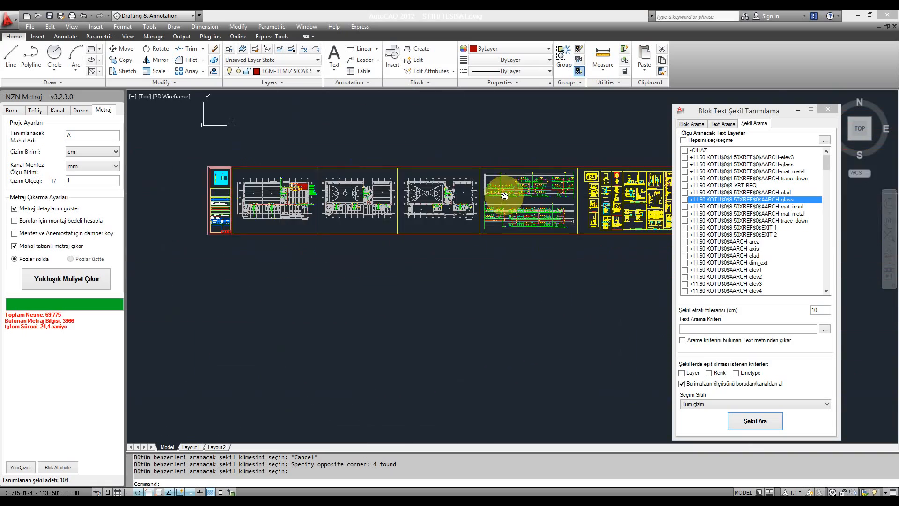
scroll(405, 210, up, 8)
mouse_move(506, 195)
middle_down()
mouse_move(405, 210)
mouse_move(245, 372)
middle_up()
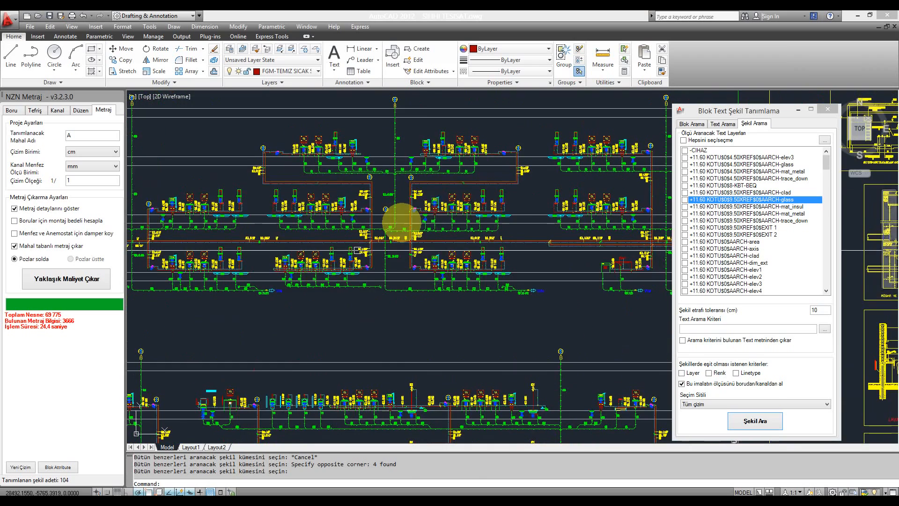
mouse_move(391, 235)
middle_down()
mouse_move(375, 259)
mouse_move(305, 295)
middle_up()
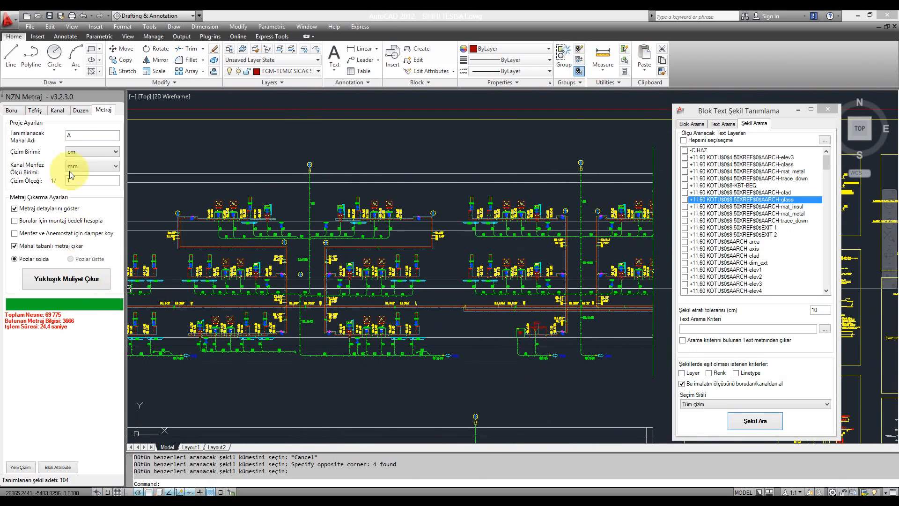
- Open the Otomatik Boru Tanımlama dialog from the pipe settings of NZN Metraj, keeping the upper riser diagram in view
click(13, 110)
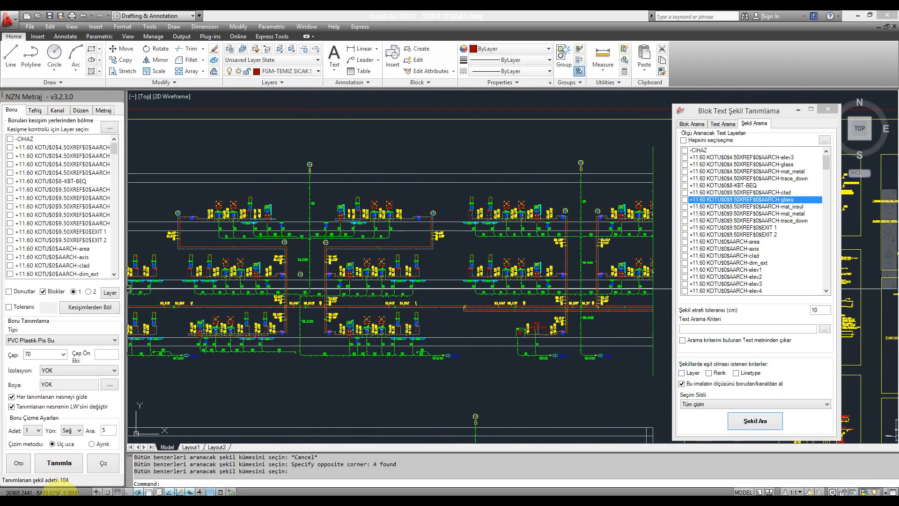
click(19, 463)
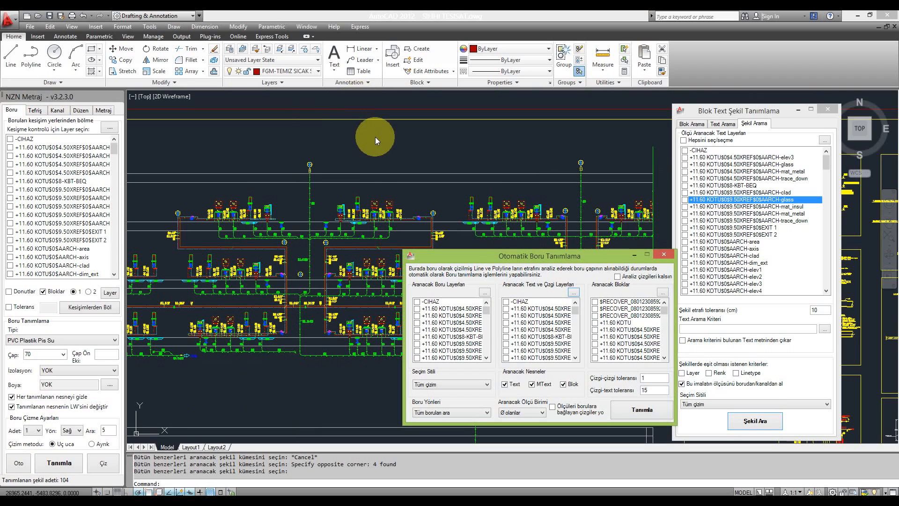
middle_drag(353, 191, 293, 195)
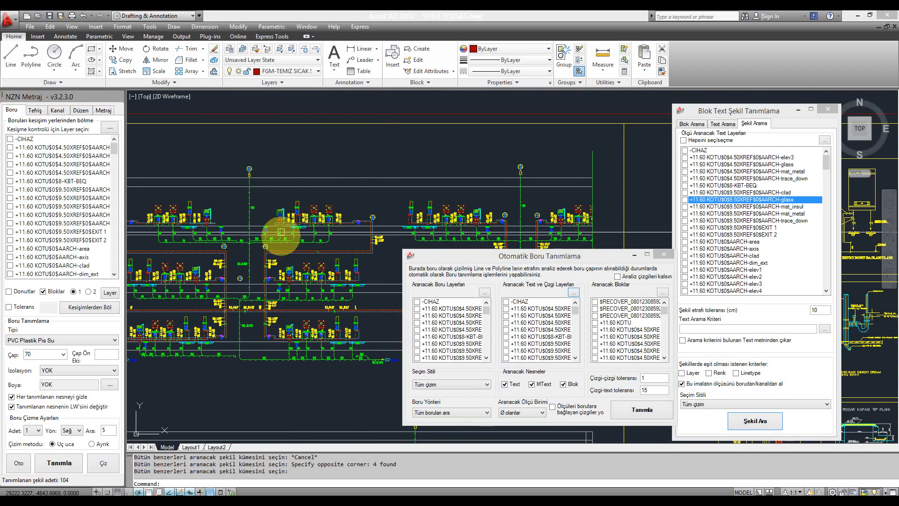
scroll(281, 232, up, 2)
- Limit the pipe directions to Sadece dikey boruları ara, inspect the vertical Ø100 waste pipe, and restore Tüm boruları ara
click(463, 412)
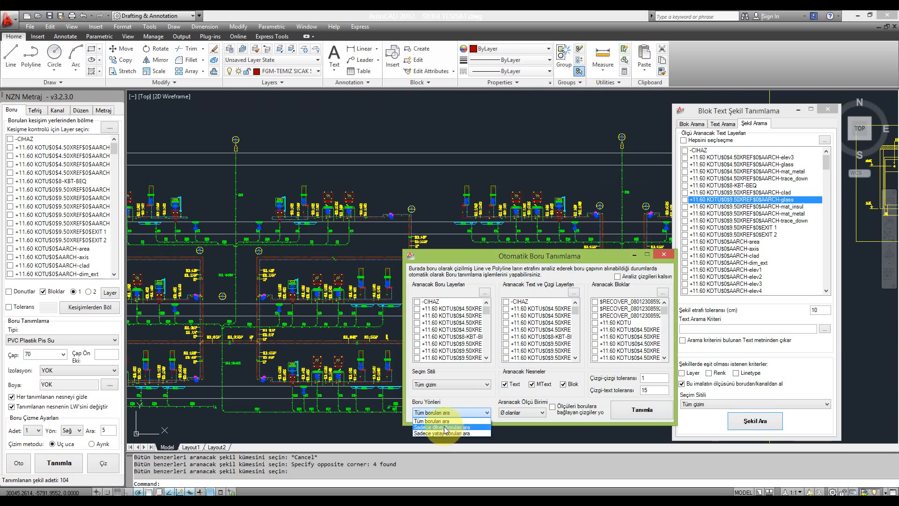
click(469, 427)
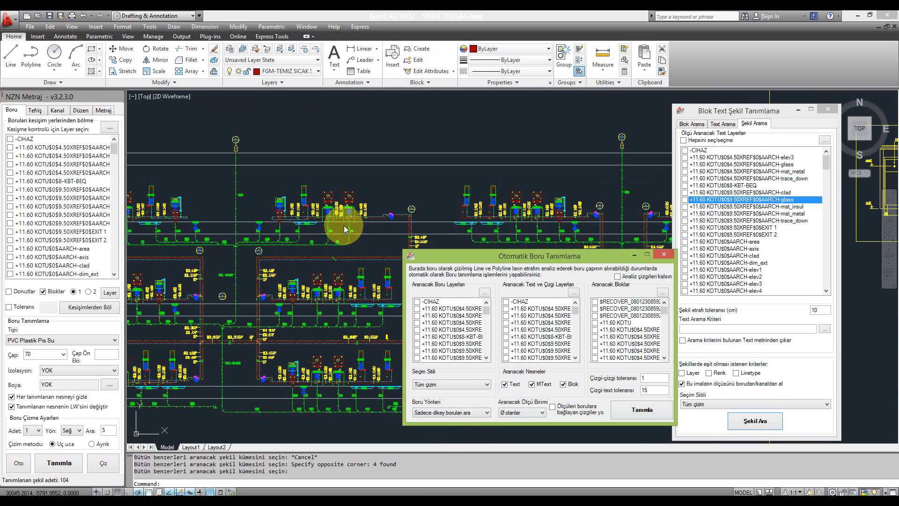
scroll(237, 231, up, 4)
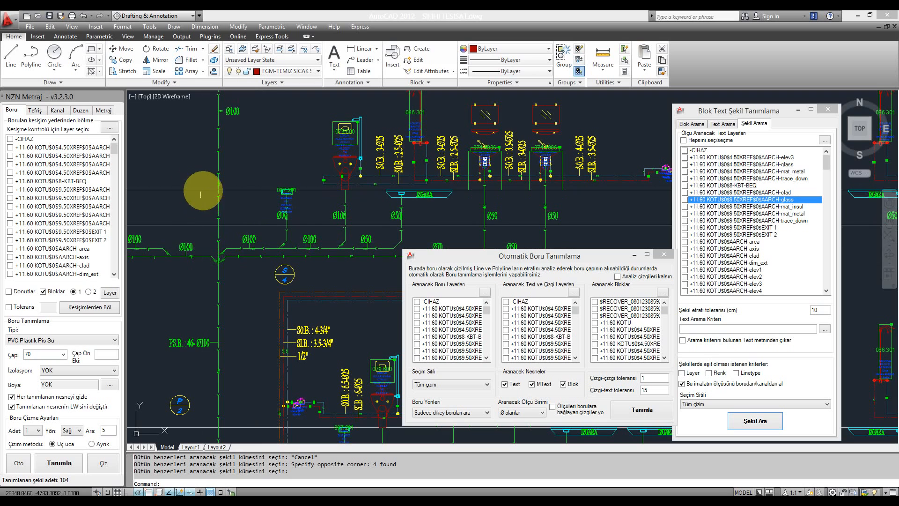
scroll(226, 174, down, 5)
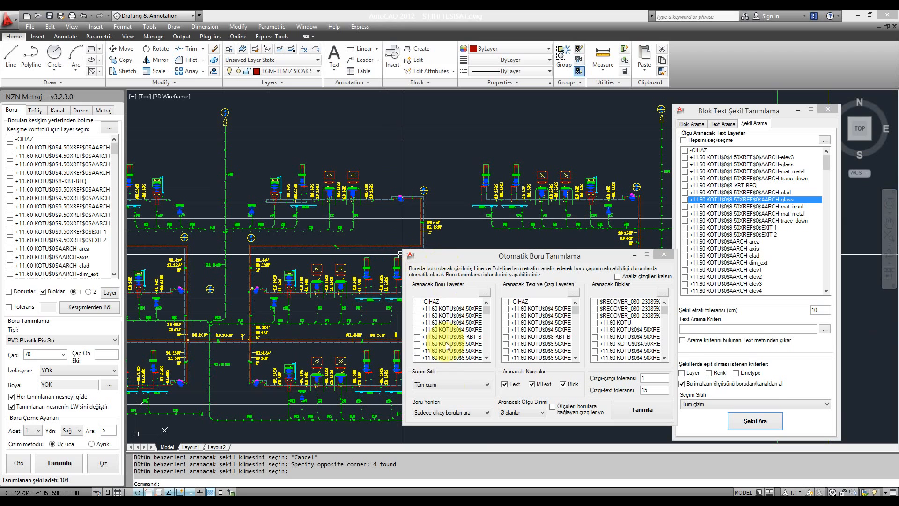
click(476, 414)
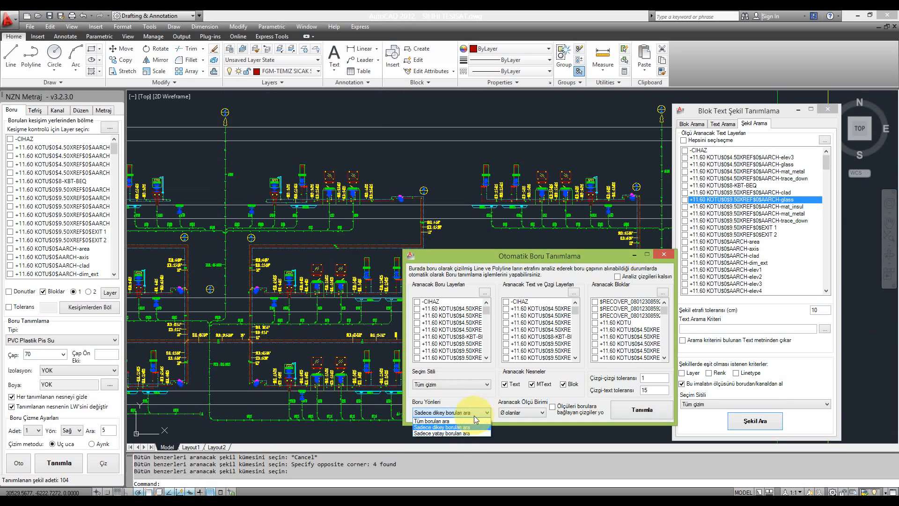
click(473, 420)
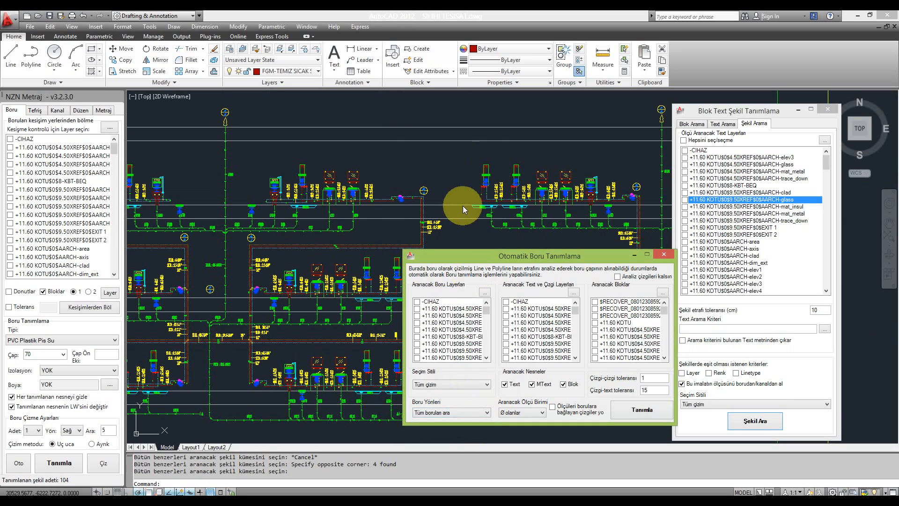
- Move the Otomatik Boru Tanımlama dialog aside and inspect the Ø25 supply and Ø50 waste pipe labels around the fixtures
drag(533, 257, 482, 263)
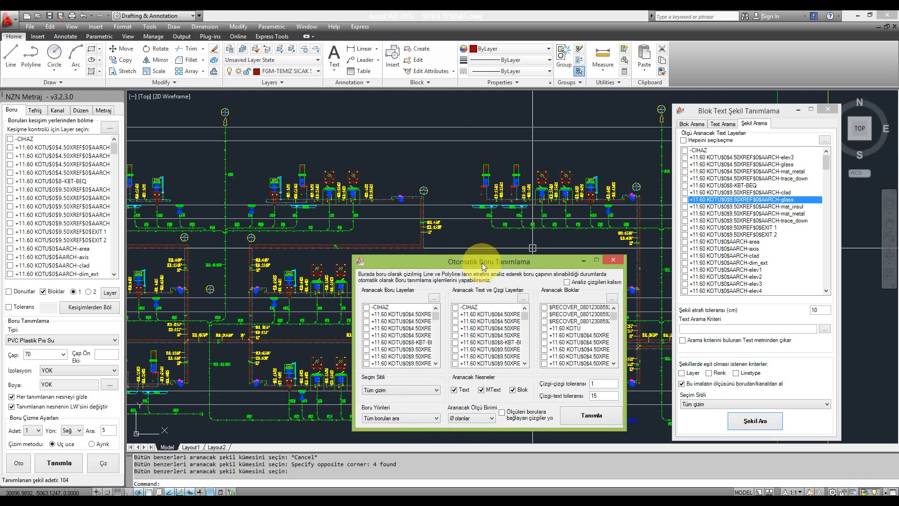
click(458, 176)
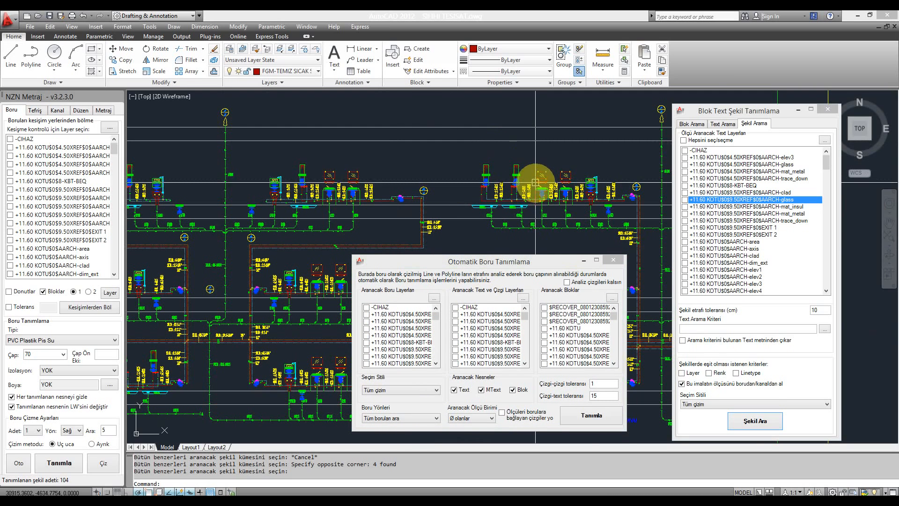
scroll(536, 190, up, 5)
mouse_move(351, 146)
middle_down()
mouse_move(338, 141)
mouse_move(336, 150)
middle_up()
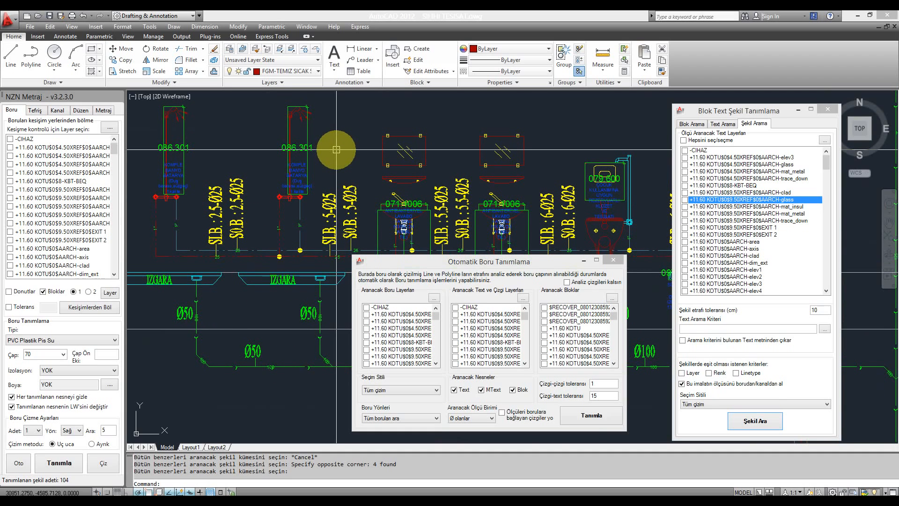